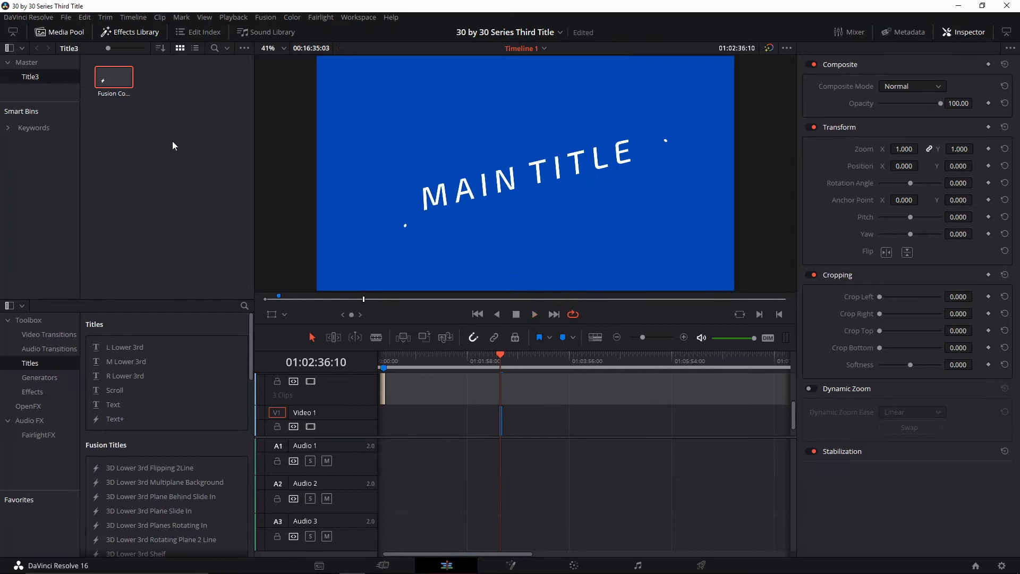
# Create a new Fusion composition clip with the default five-second duration and 24 fps, and open it for node editing.
pyautogui.rightClick(172, 141)
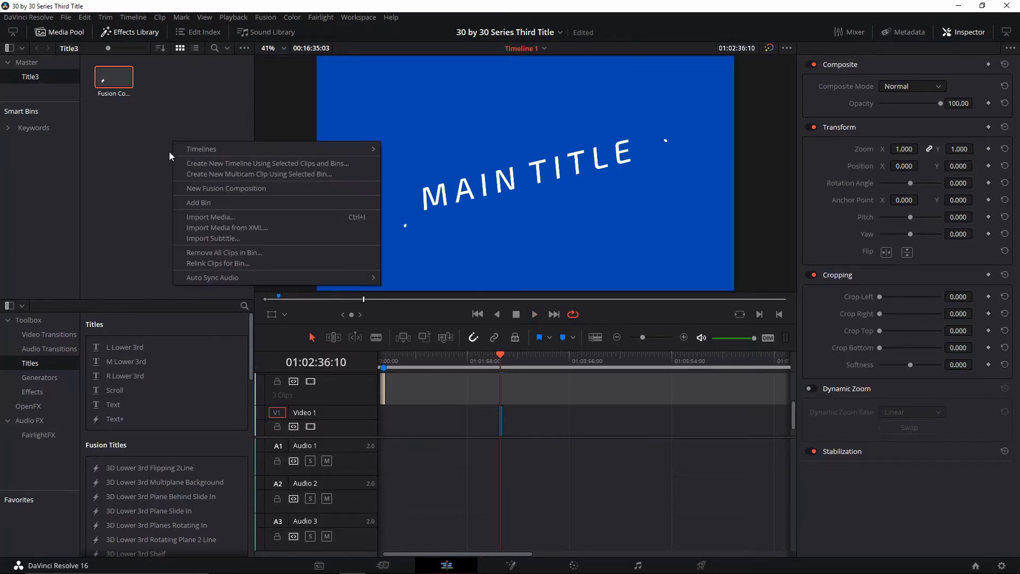
pyautogui.click(210, 189)
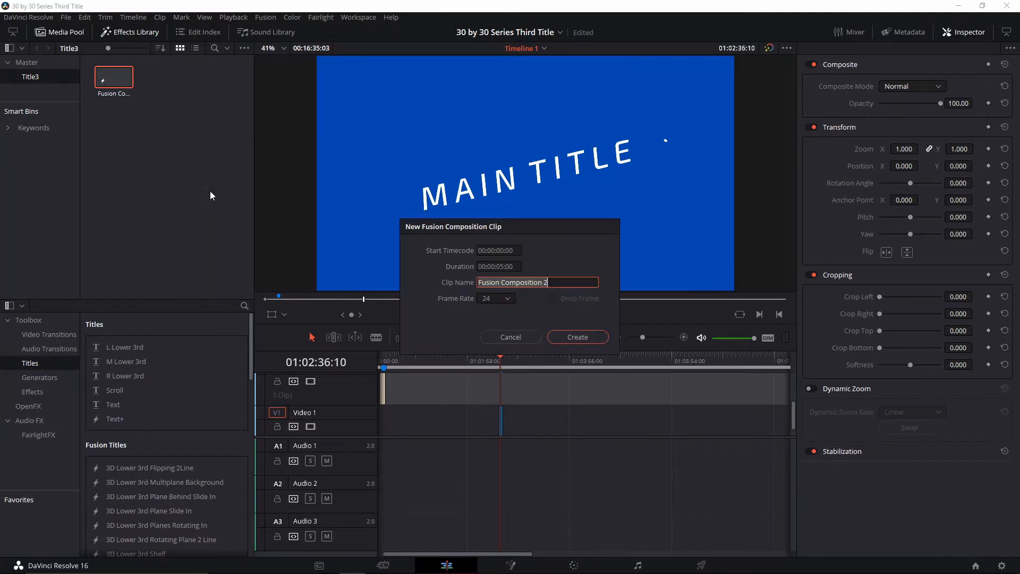
pyautogui.click(578, 337)
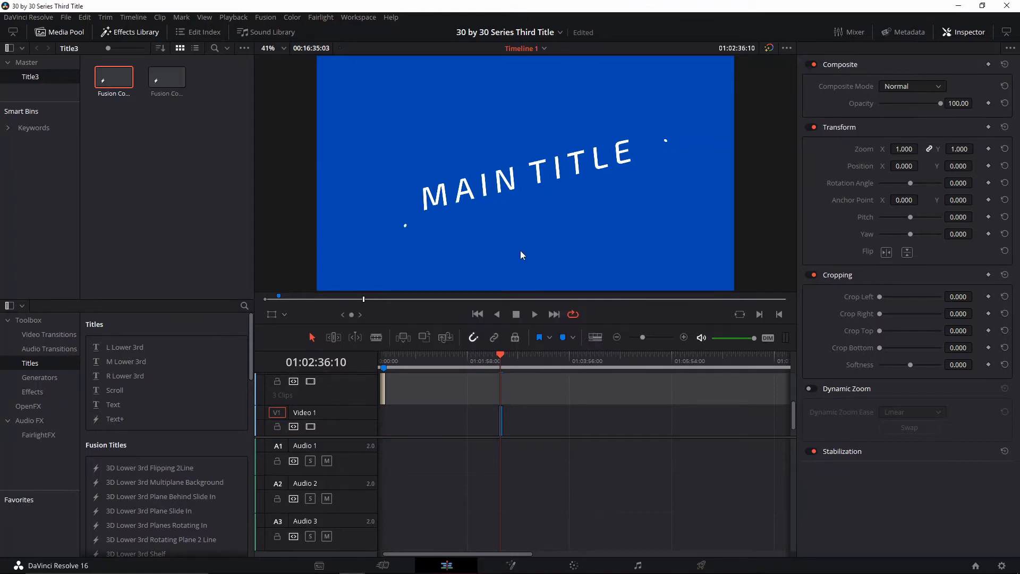
pyautogui.click(163, 79)
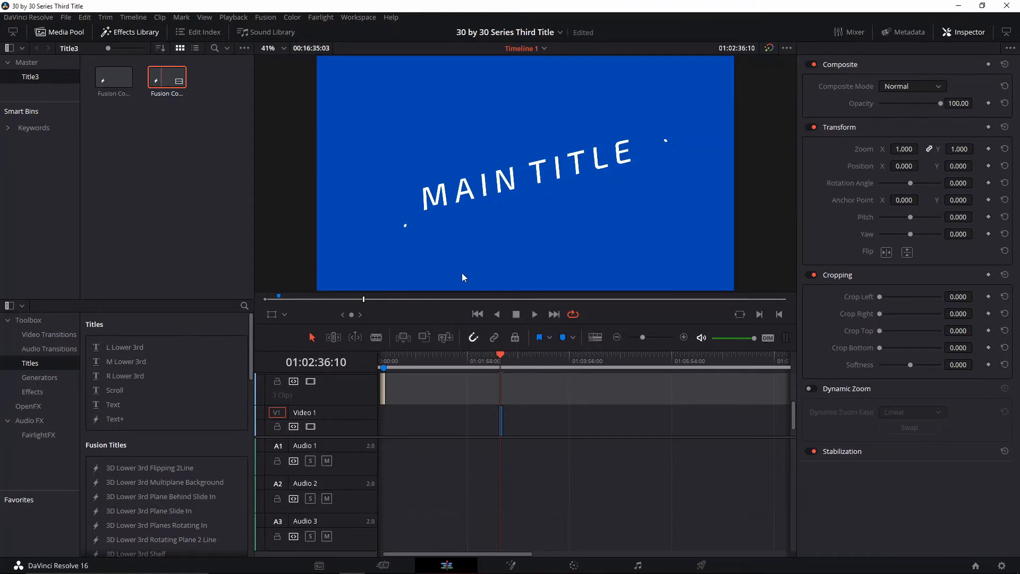
pyautogui.hotkey('shift', '5')
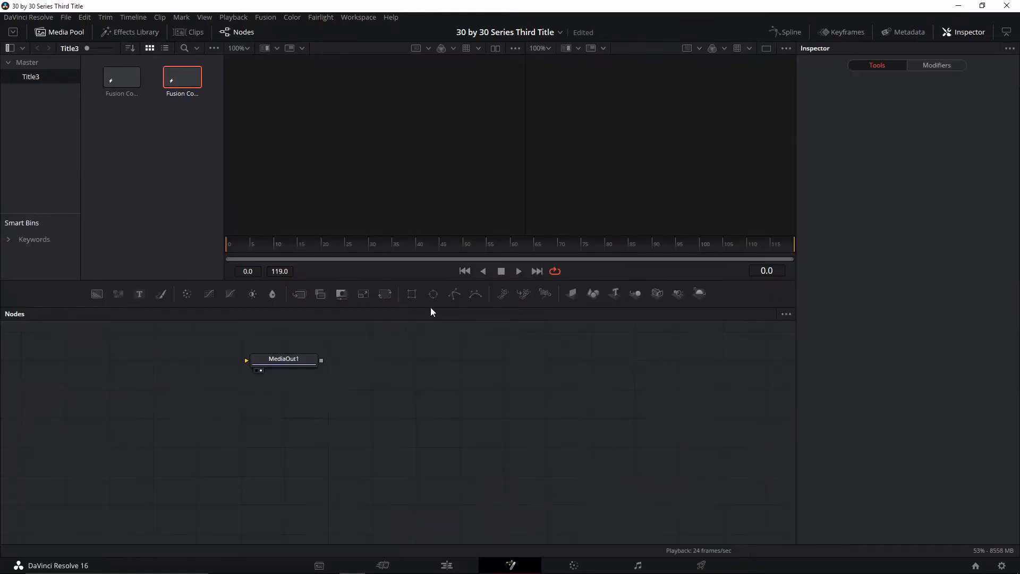
# Add a Background node with MediaOut moved clear of it, view it, and color it orange with hue 0.072, saturation 0.886, value 0.85.
pyautogui.moveTo(284, 360); pyautogui.dragTo(582, 391)
pyautogui.click(97, 295)
pyautogui.moveTo(347, 366); pyautogui.dragTo(324, 419)
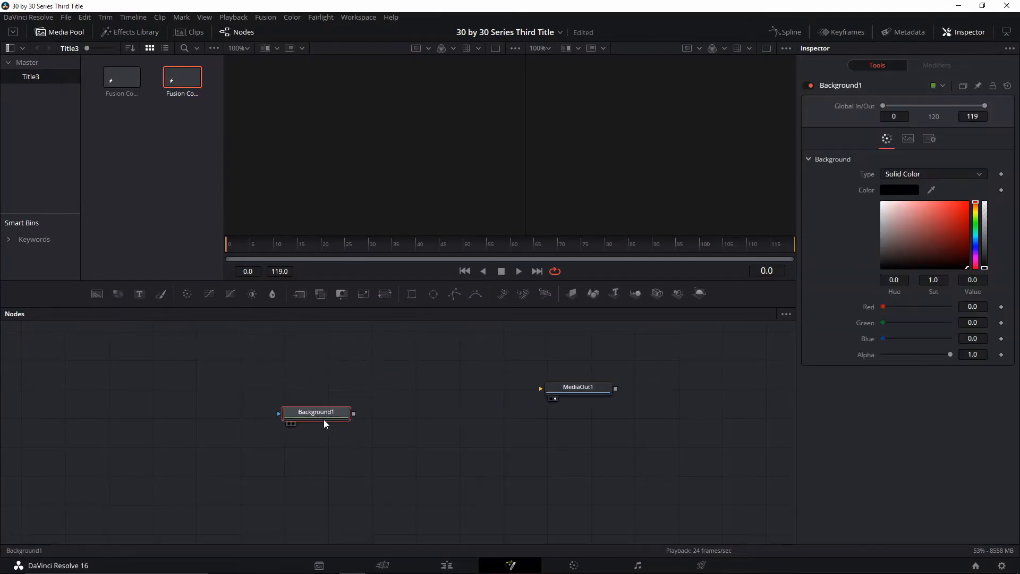
pyautogui.press('2')
pyautogui.moveTo(964, 244)
pyautogui.mouseDown()
pyautogui.moveTo(945, 205)
pyautogui.moveTo(976, 208)
pyautogui.moveTo(940, 205)
pyautogui.moveTo(958, 211)
pyautogui.mouseUp()
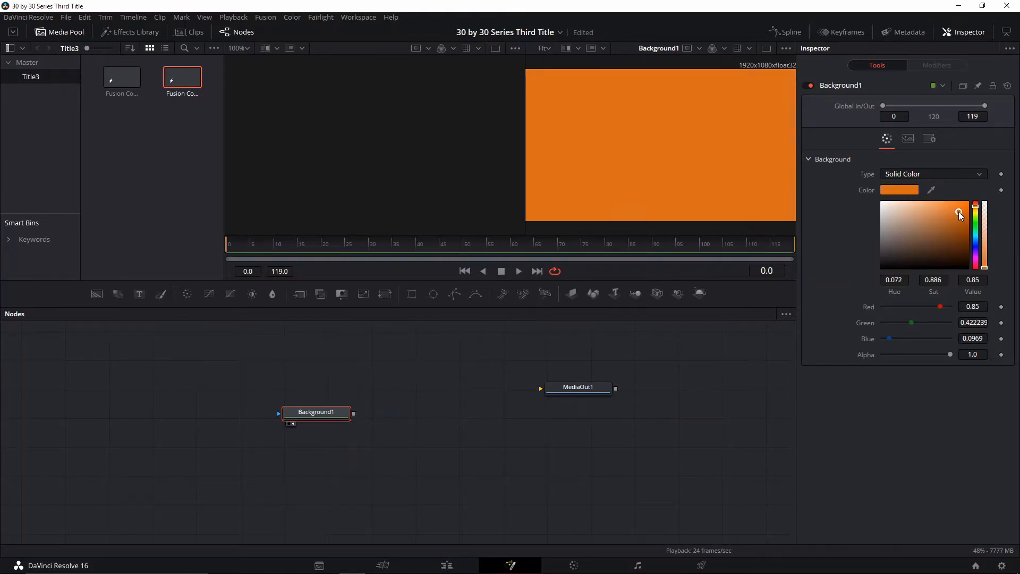
pyautogui.moveTo(301, 404); pyautogui.dragTo(304, 413)
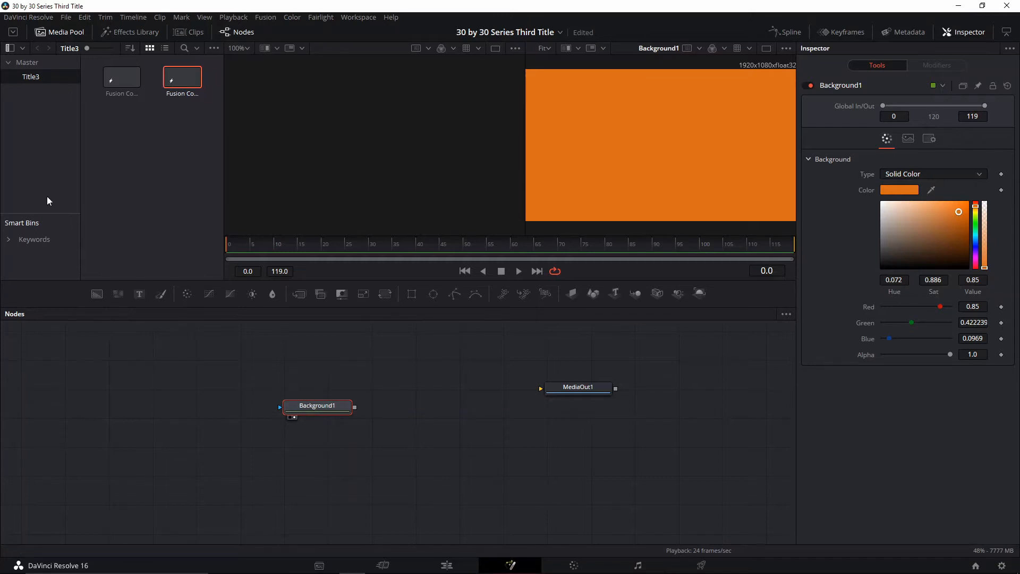
# Add a Text node merged over the background, and arrange the text directly above the merge with the background beside it.
pyautogui.click(139, 298)
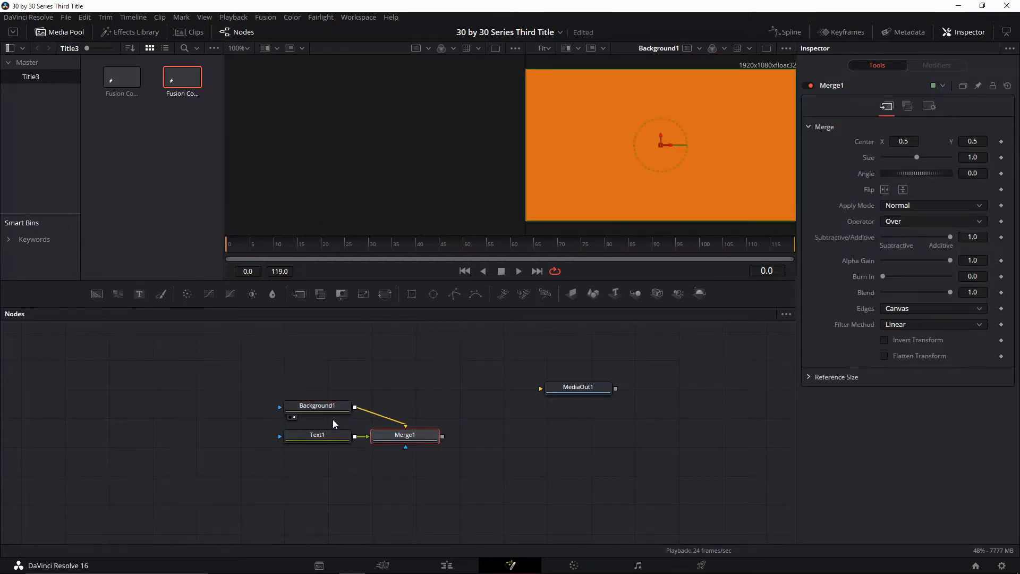
pyautogui.moveTo(321, 409); pyautogui.dragTo(209, 449)
pyautogui.moveTo(315, 440); pyautogui.dragTo(343, 366)
pyautogui.moveTo(383, 436); pyautogui.dragTo(309, 440)
pyautogui.moveTo(206, 438); pyautogui.dragTo(210, 441)
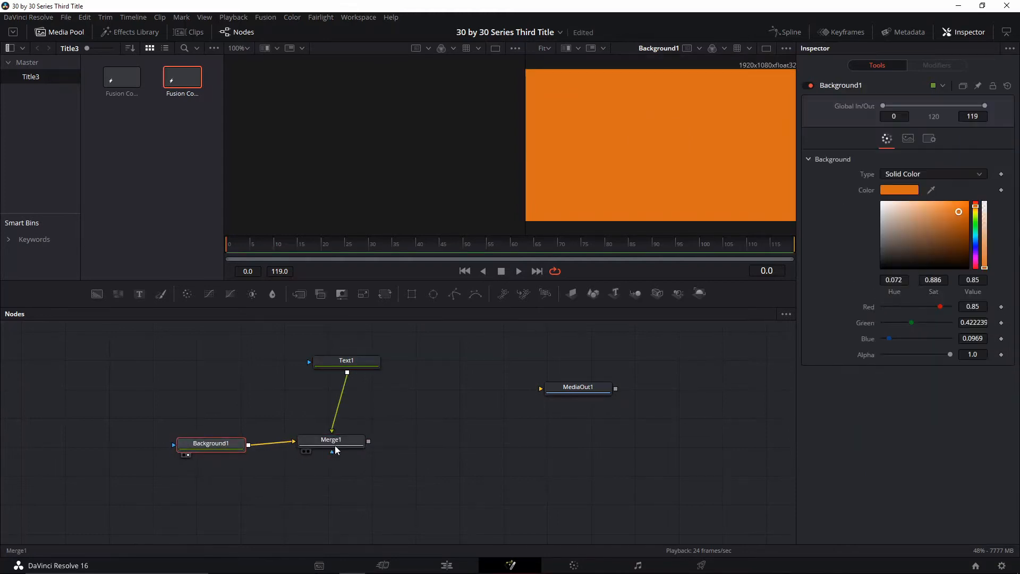
pyautogui.moveTo(335, 450); pyautogui.dragTo(342, 456)
pyautogui.moveTo(346, 363); pyautogui.dragTo(339, 420)
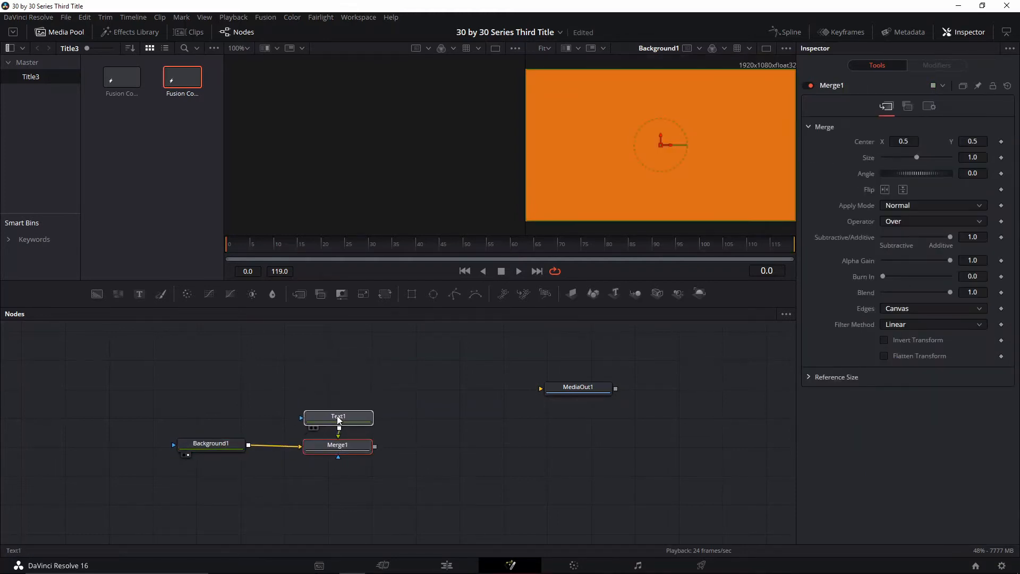
# Enter MAIN TITLE as the text node's content and display the merge result in the second viewer.
pyautogui.click(339, 417)
pyautogui.click(896, 192)
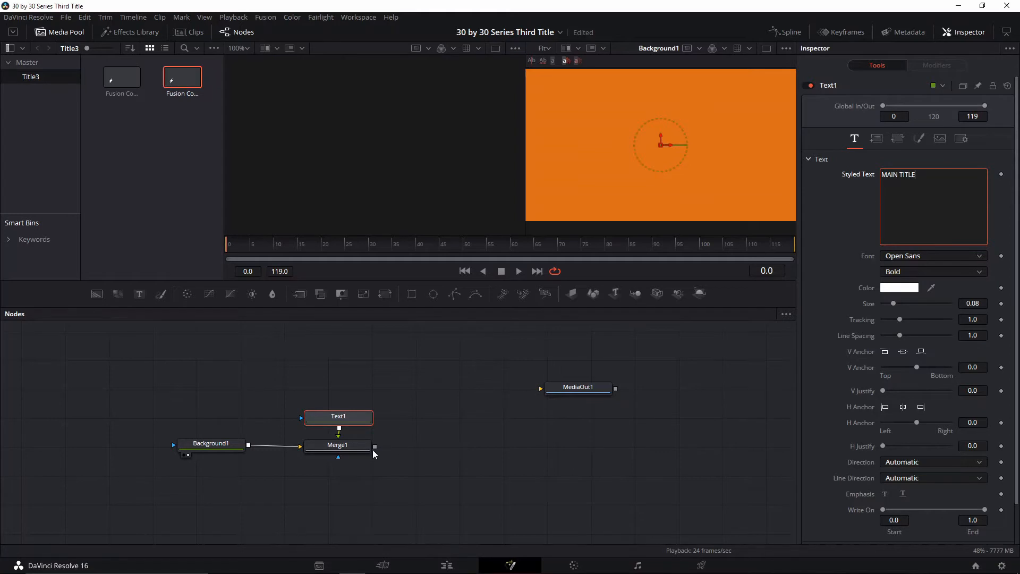
pyautogui.click(337, 446)
pyautogui.press('2')
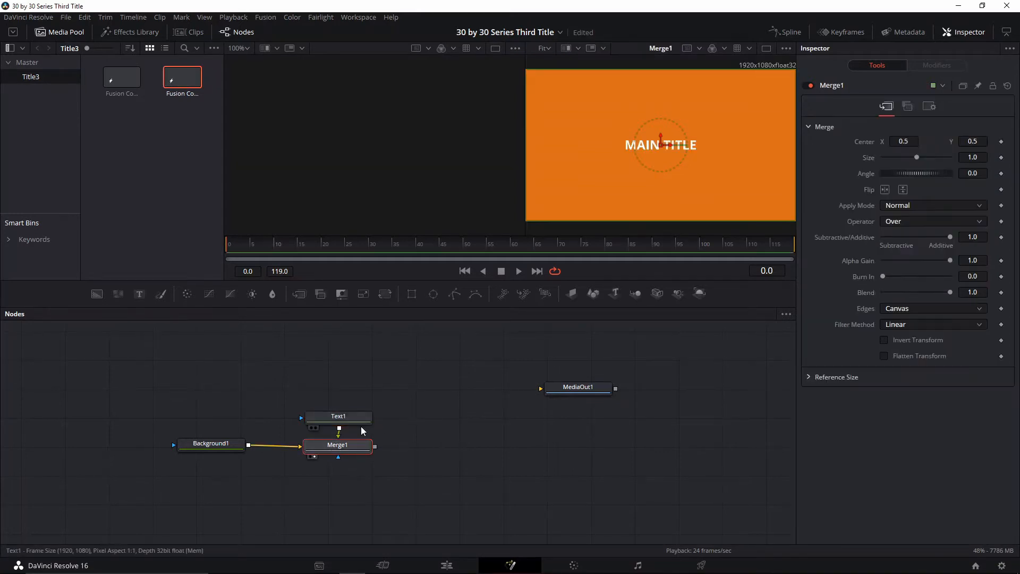
# Set the title's size to about 0.165 and its font to Microsoft YaHei Light.
pyautogui.click(342, 417)
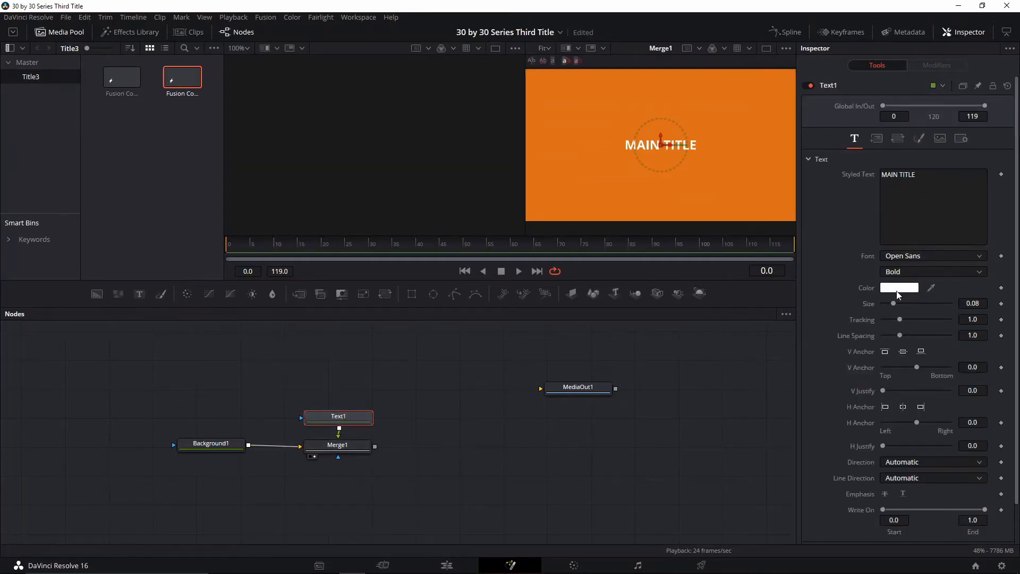
pyautogui.moveTo(895, 306); pyautogui.dragTo(908, 304)
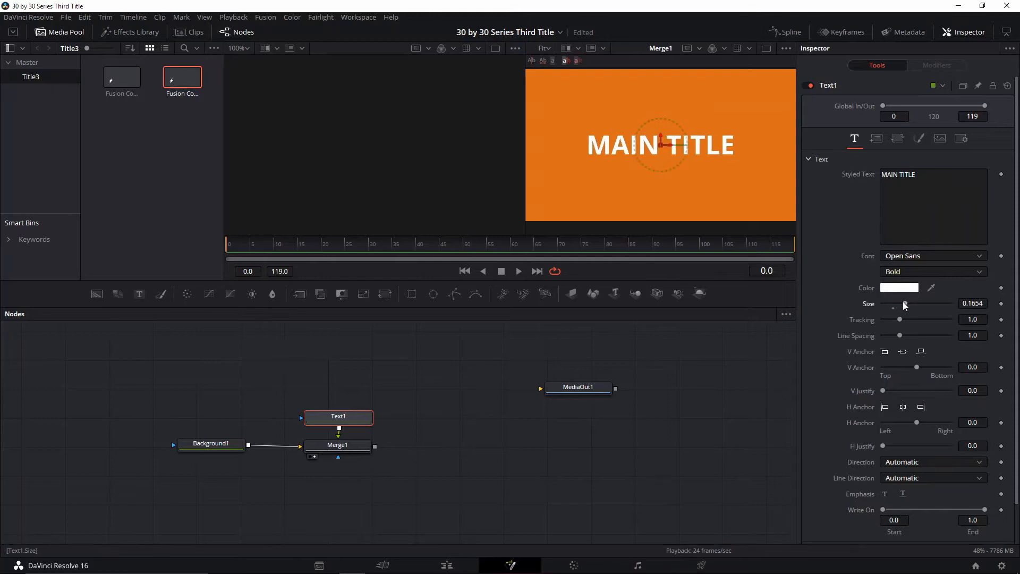
pyautogui.click(908, 257)
pyautogui.scroll(3, 908, 277)
pyautogui.click(906, 303)
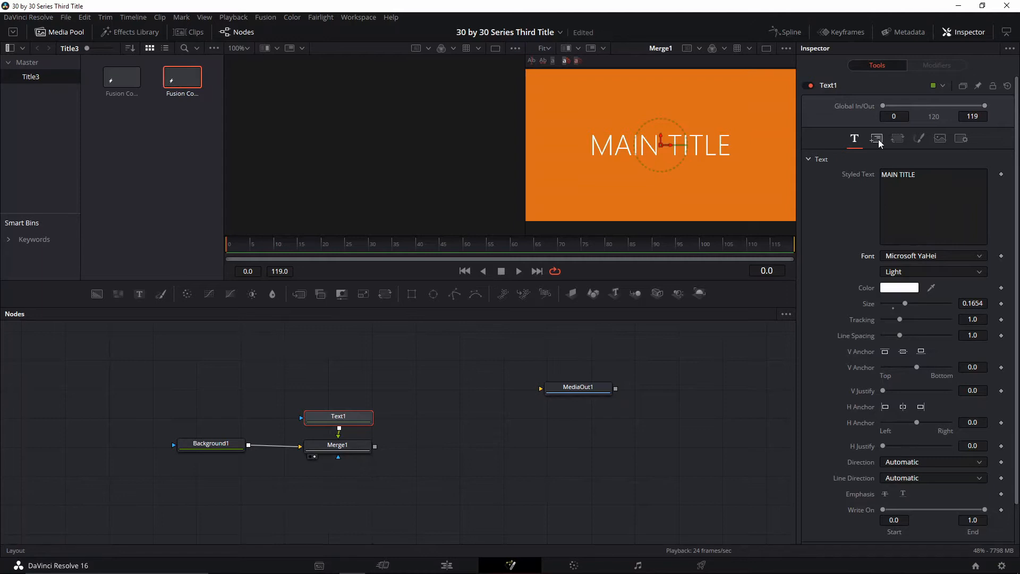
# Tilt the title by setting its layout Z rotation to 10.39, and nudge the text node slightly upward.
pyautogui.click(877, 140)
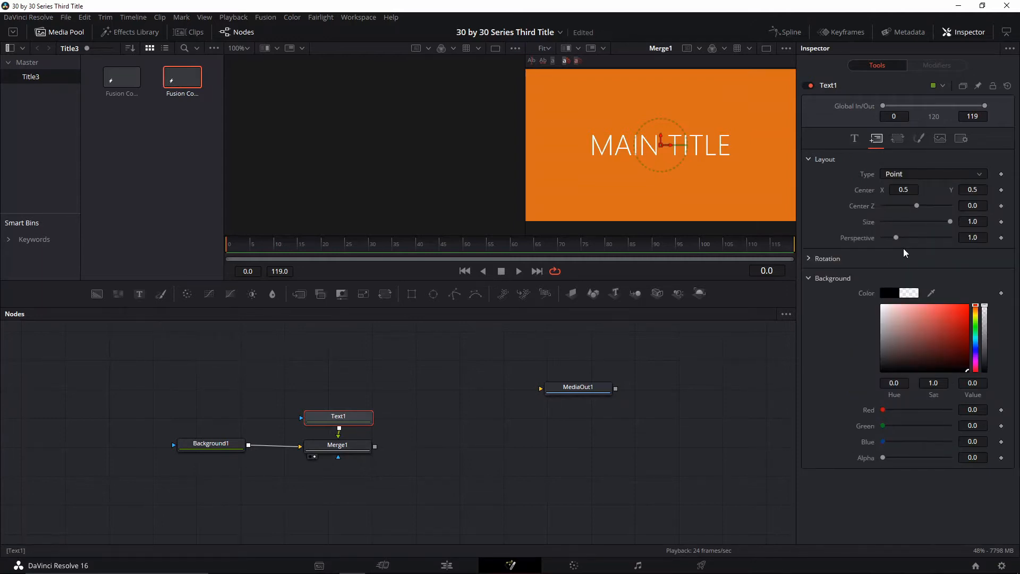
pyautogui.click(810, 259)
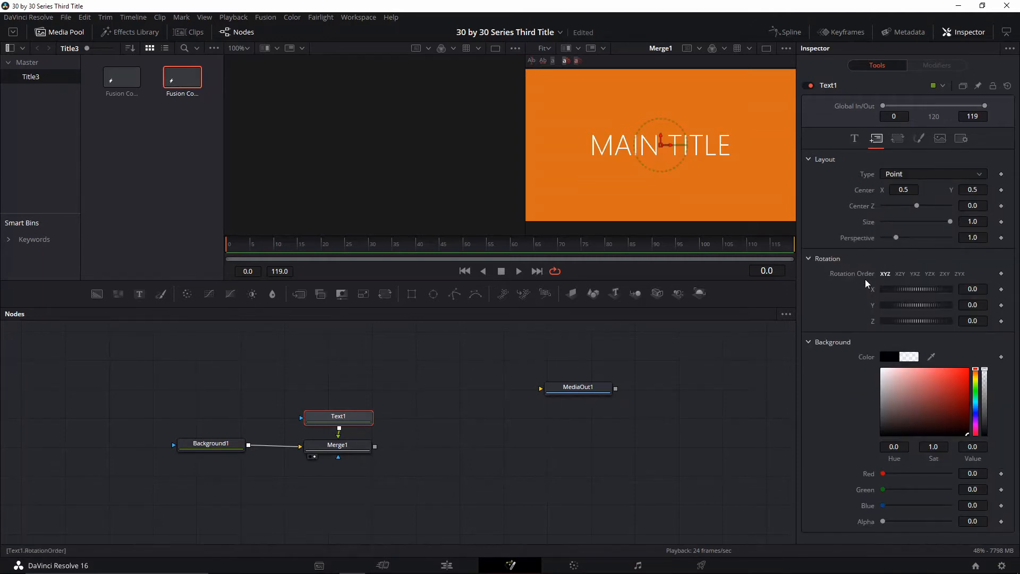
pyautogui.moveTo(909, 322); pyautogui.dragTo(909, 324)
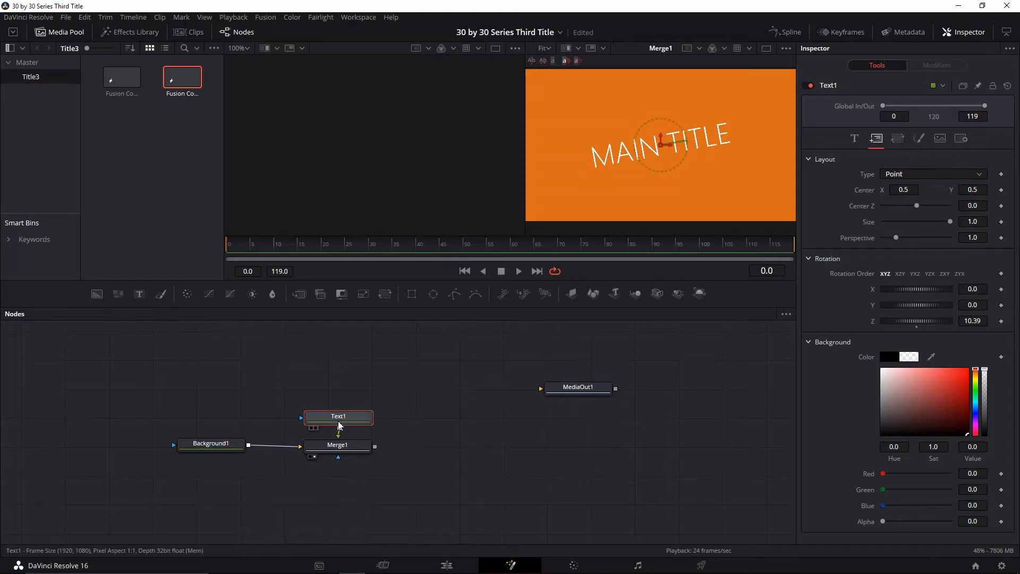
pyautogui.click(853, 139)
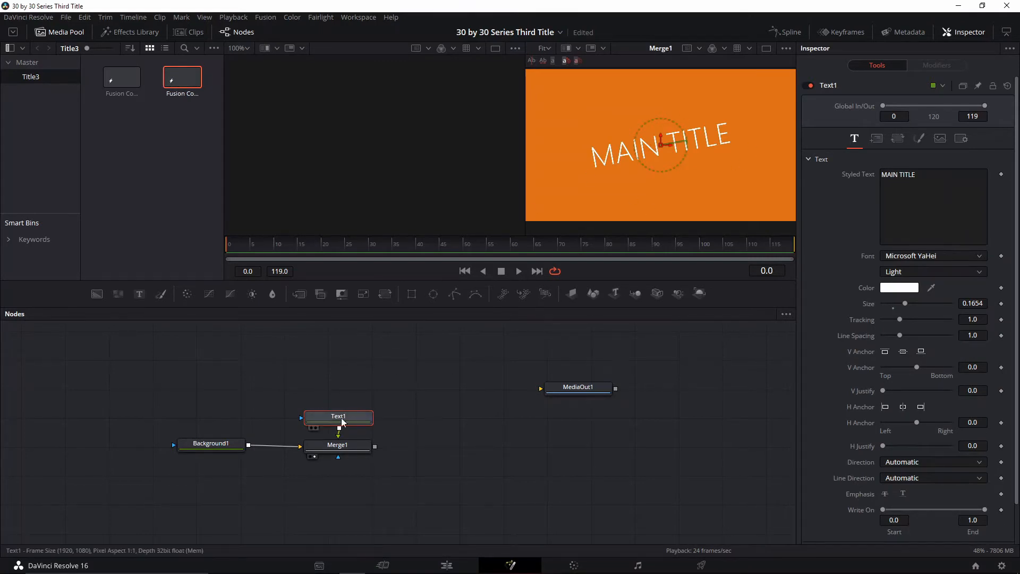
pyautogui.moveTo(342, 421); pyautogui.dragTo(342, 420)
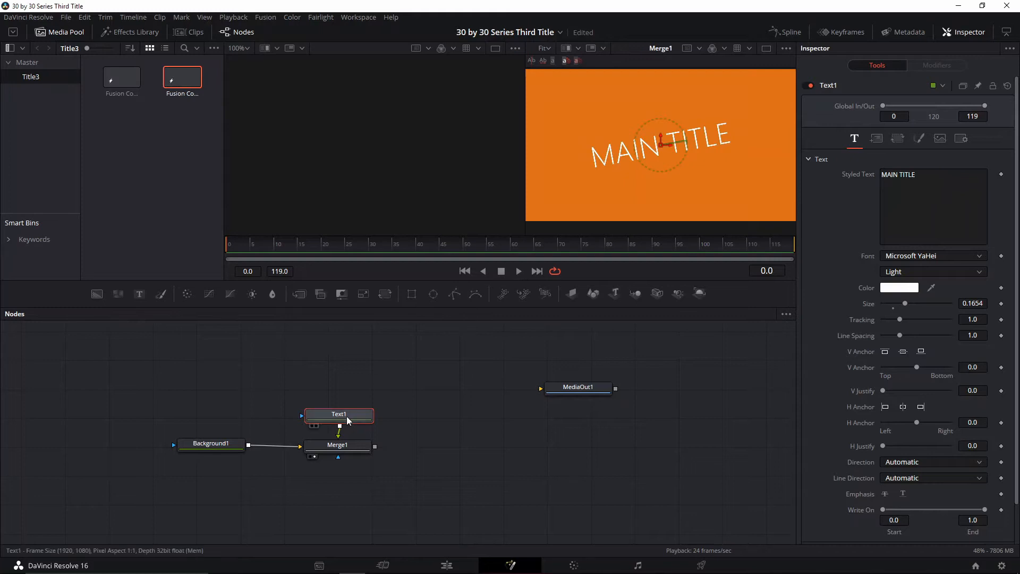
# Mask the title with a rectangle of width 0.102 and angle 14.91, centered over the letter M at about X 0.28, Y 0.44.
pyautogui.click(412, 294)
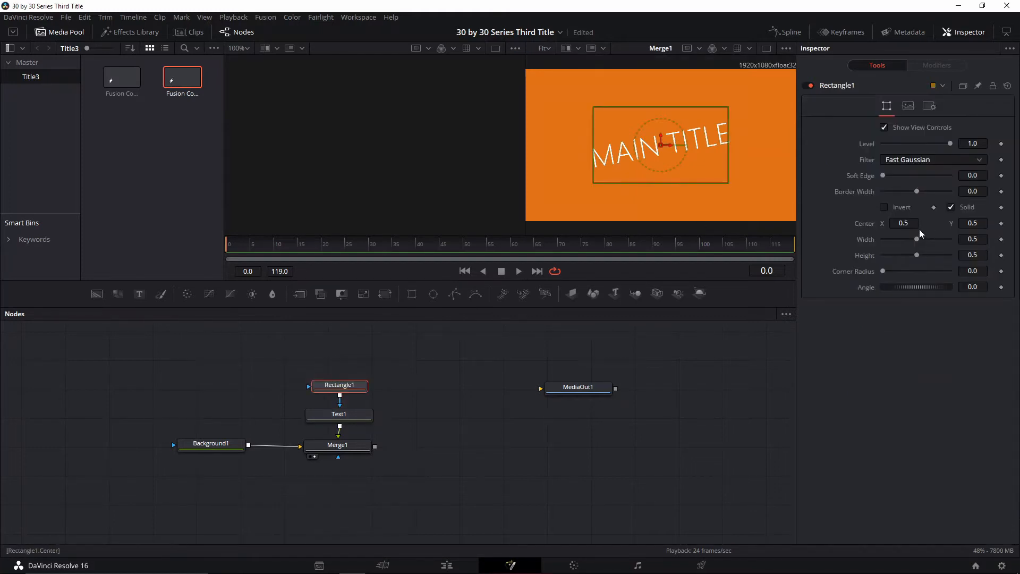
pyautogui.moveTo(917, 260); pyautogui.dragTo(890, 242)
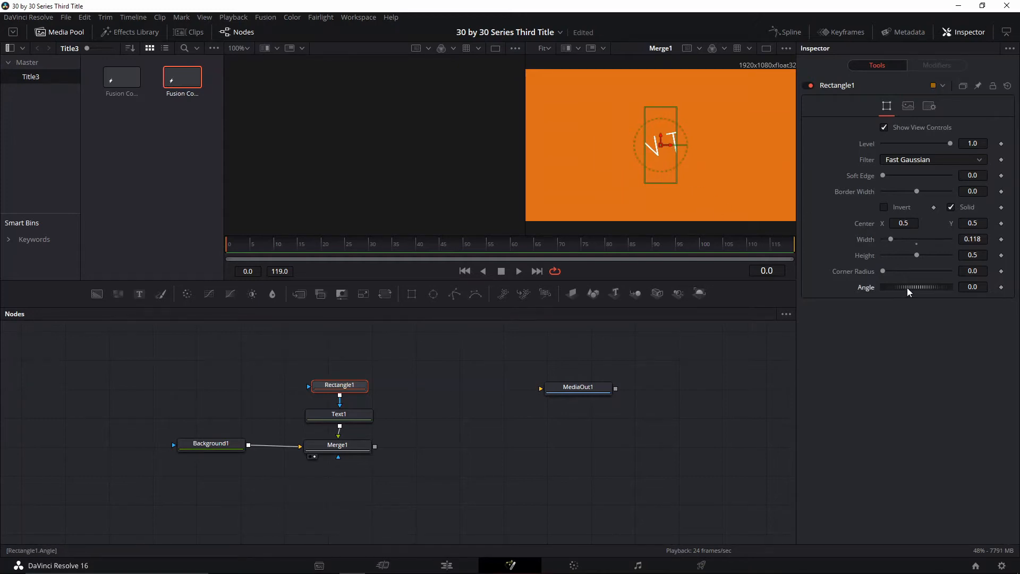
pyautogui.moveTo(907, 291); pyautogui.dragTo(915, 289)
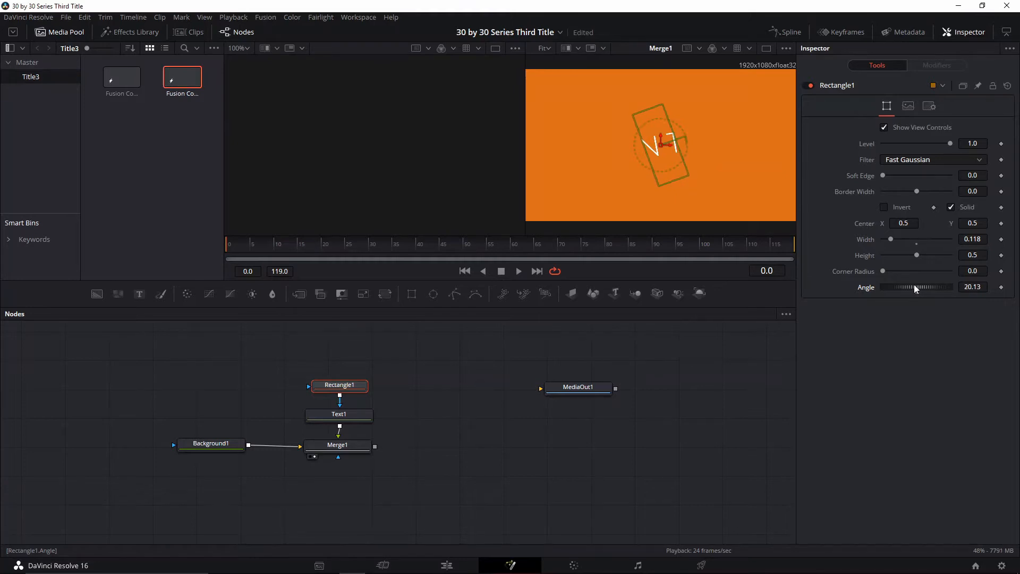
pyautogui.moveTo(890, 239); pyautogui.dragTo(889, 239)
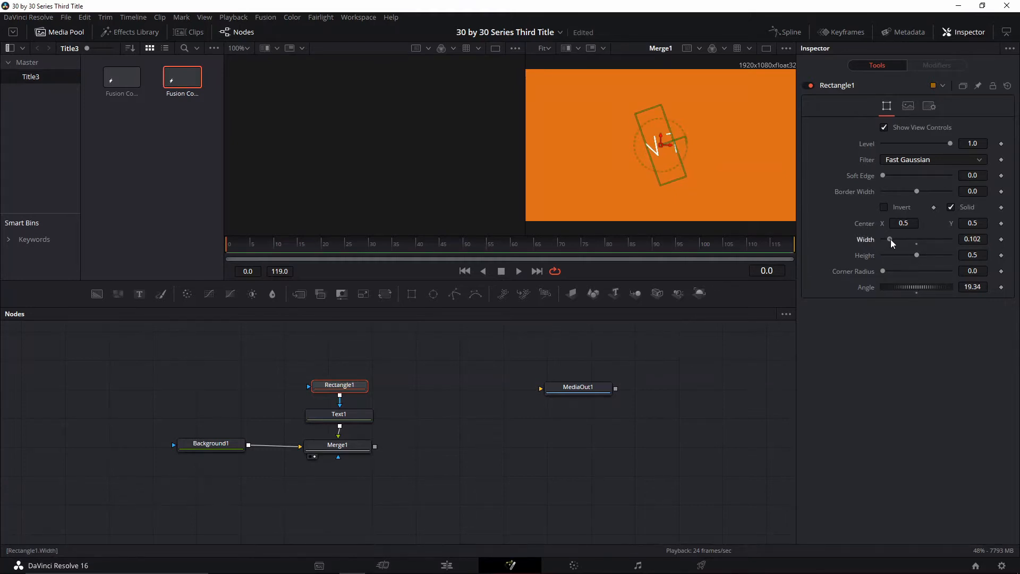
pyautogui.moveTo(661, 143); pyautogui.dragTo(605, 158)
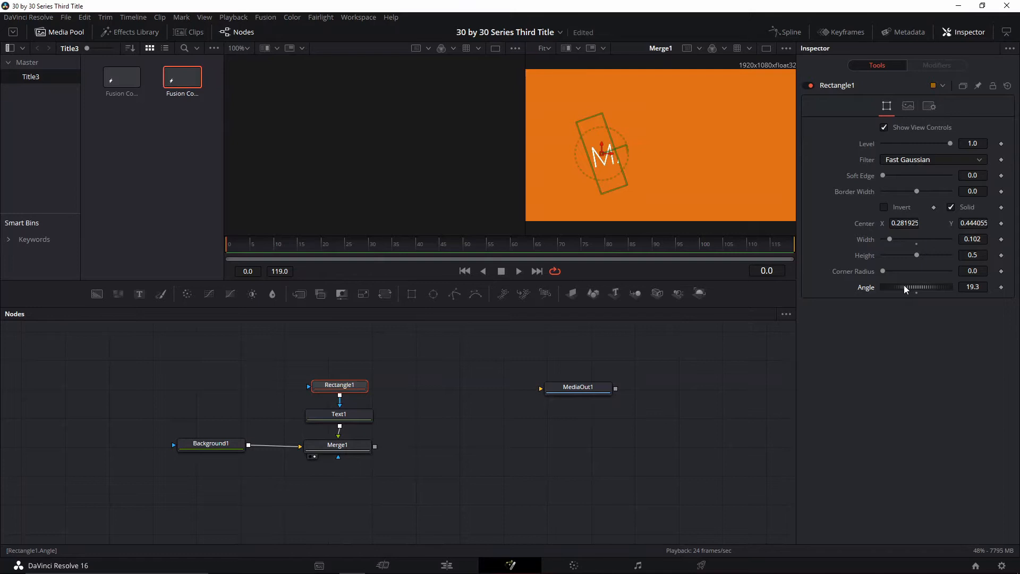
pyautogui.moveTo(907, 289); pyautogui.dragTo(899, 289)
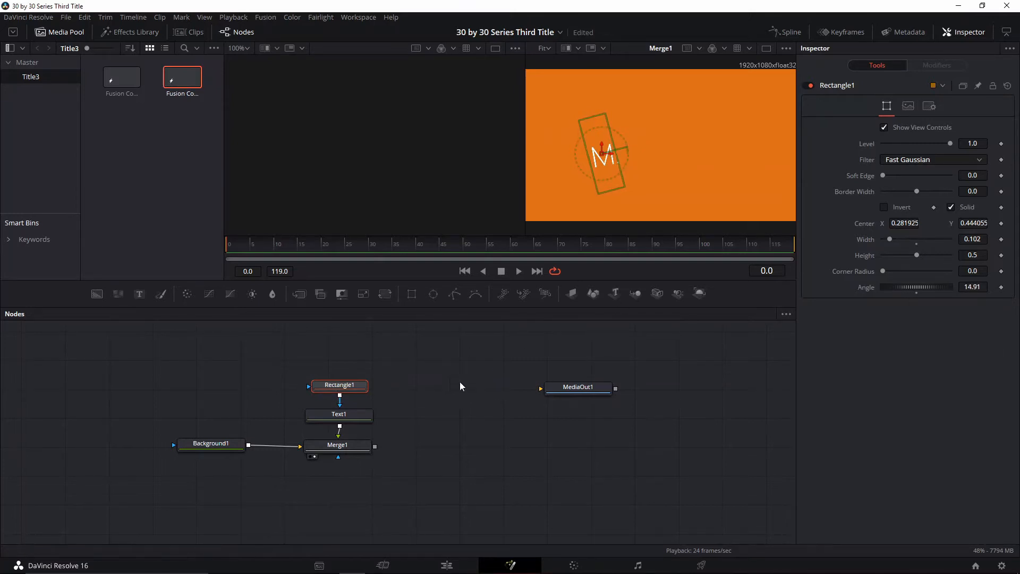
# Go to frame 15, move the rectangle mask node well above the text node, and insert a copy of the mask between them.
pyautogui.moveTo(460, 386); pyautogui.dragTo(447, 442)
pyautogui.click(292, 246)
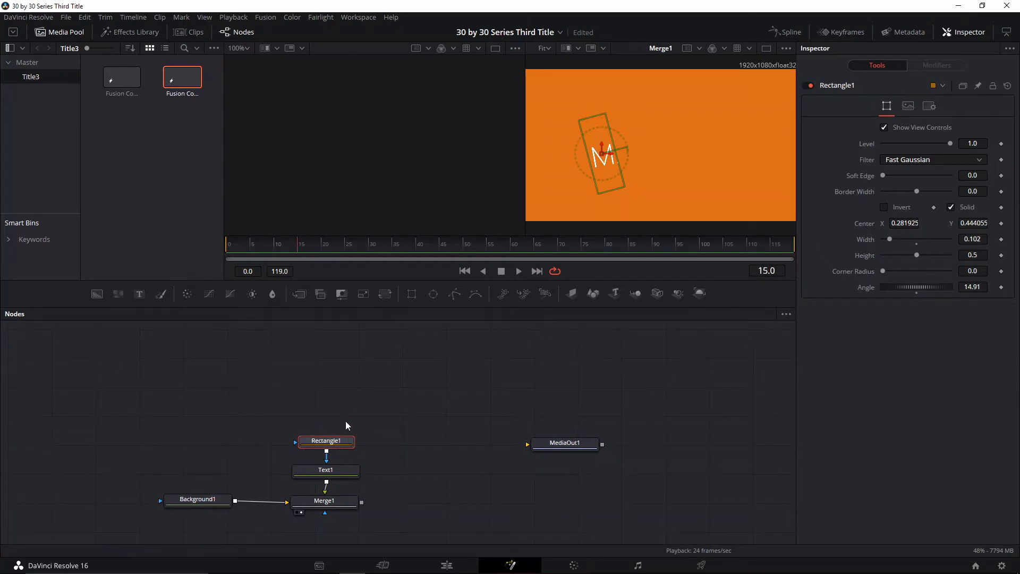
pyautogui.moveTo(326, 442); pyautogui.dragTo(320, 355)
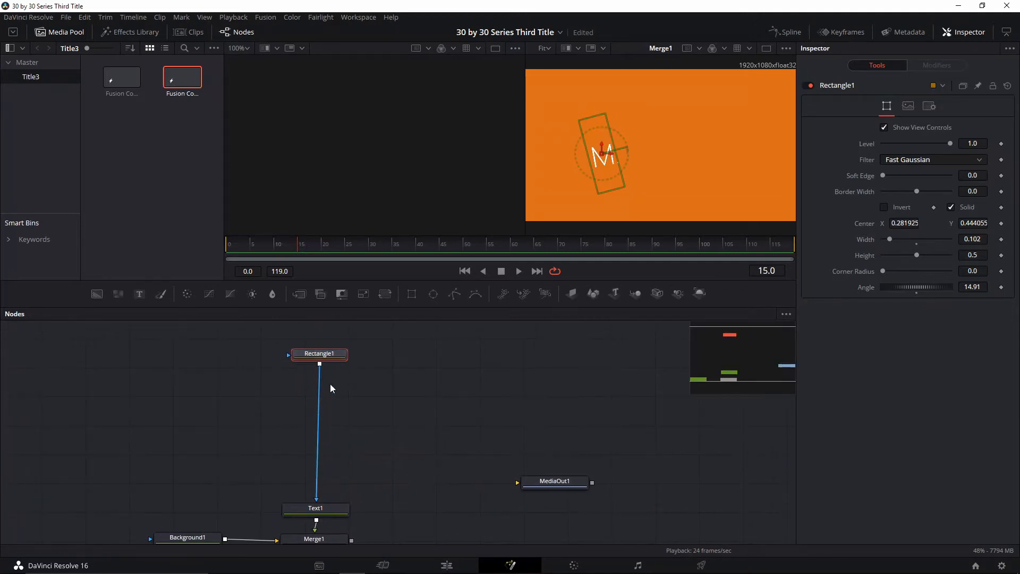
pyautogui.hotkey('ctrl', 'v')
# Align the copied rectangle flush beside the first at about X 0.38, Y 0.49, and view the combined mask in the first viewer.
pyautogui.moveTo(609, 156); pyautogui.dragTo(635, 158)
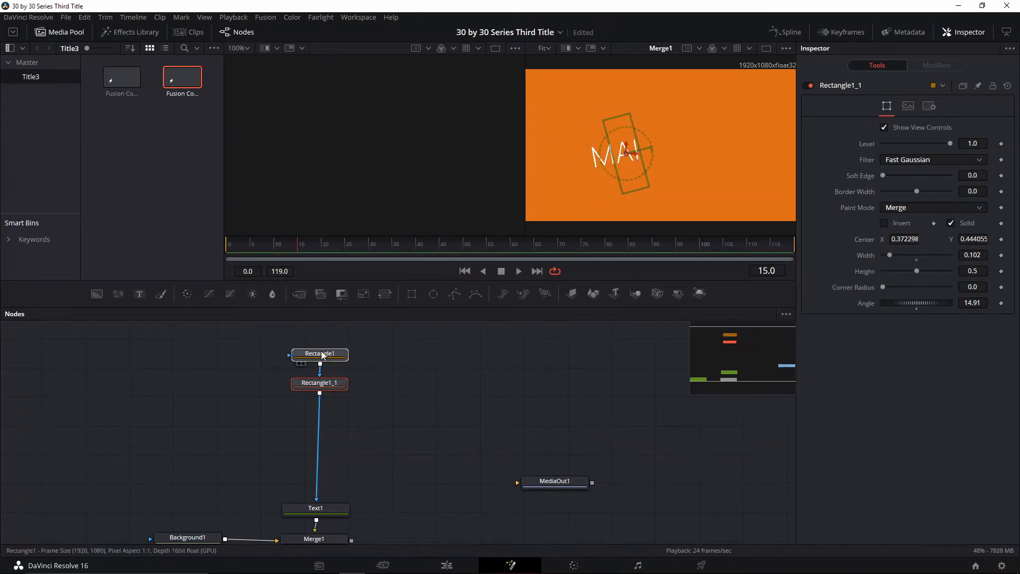
pyautogui.press('1')
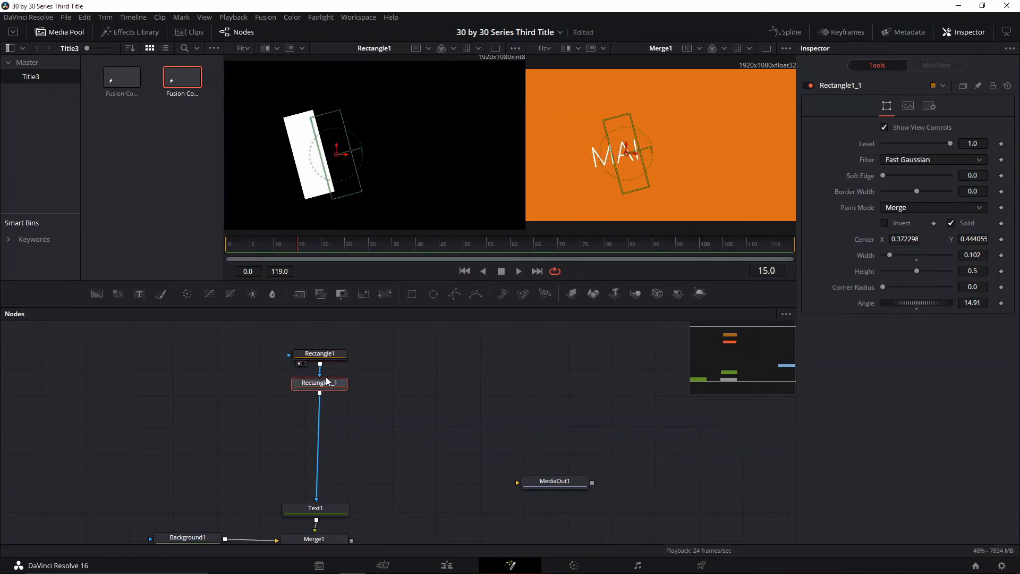
pyautogui.click(325, 357)
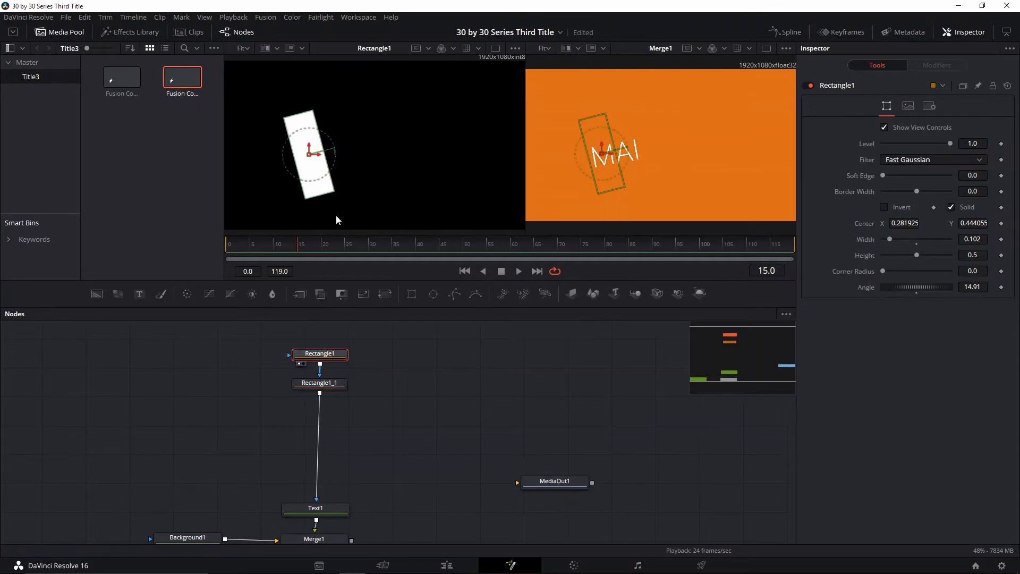
pyautogui.click(329, 386)
pyautogui.scroll(2, 340, 160)
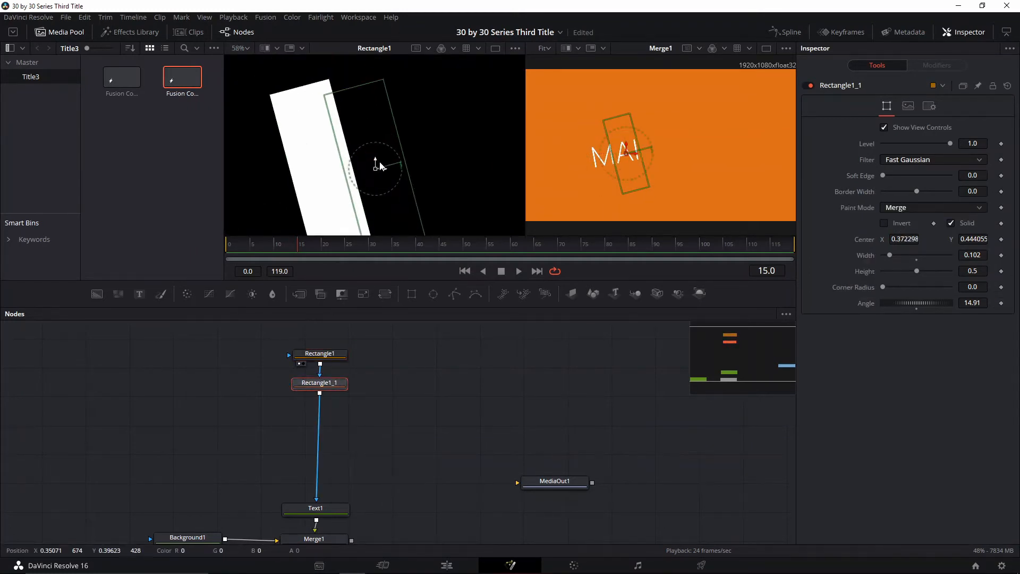
pyautogui.moveTo(378, 165)
pyautogui.mouseDown()
pyautogui.moveTo(378, 153)
pyautogui.moveTo(391, 157)
pyautogui.mouseUp()
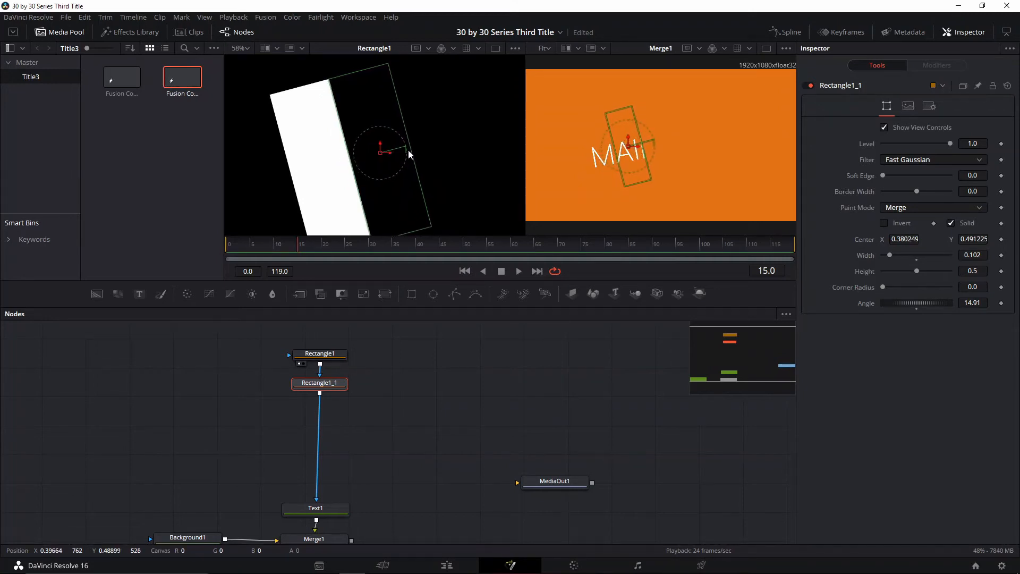
pyautogui.press('1')
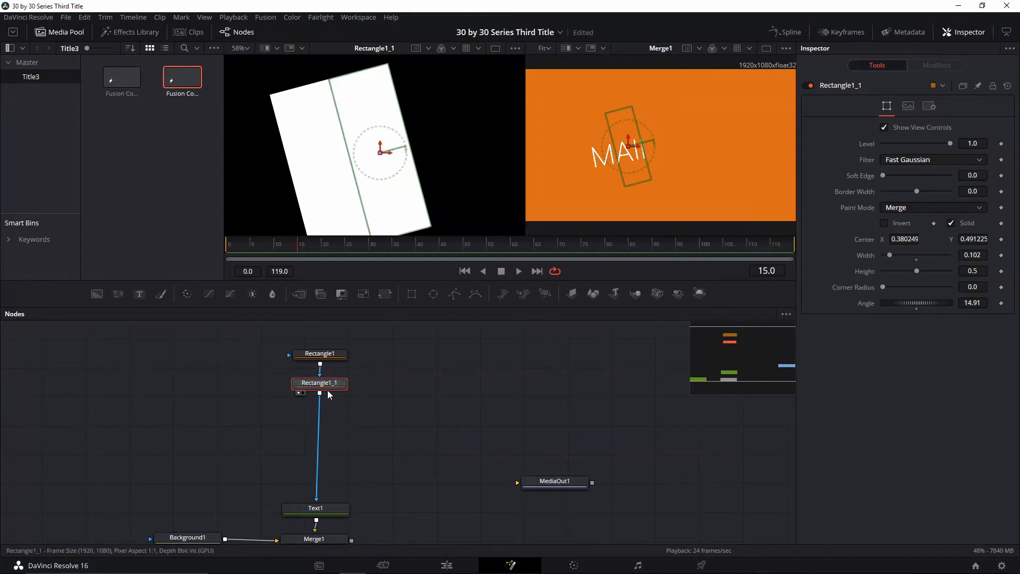
# Paste a third rectangle mask after the second, align it flush beside it at about X 0.48, Y 0.53, and view it in the first viewer.
pyautogui.hotkey('ctrl', 'v')
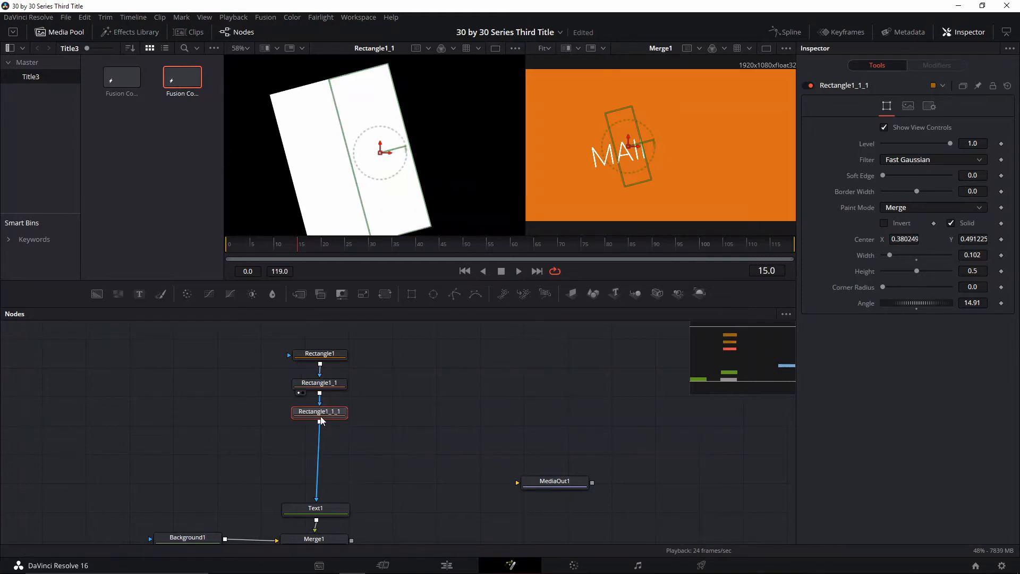
pyautogui.moveTo(391, 156); pyautogui.dragTo(449, 144)
pyautogui.scroll(2, 450, 165)
pyautogui.scroll(-2, 450, 165)
pyautogui.press('1')
# Duplicate the third mask after itself and place the copy flush beside it at about X 0.58, Y 0.54.
pyautogui.hotkey('ctrl', 'c')
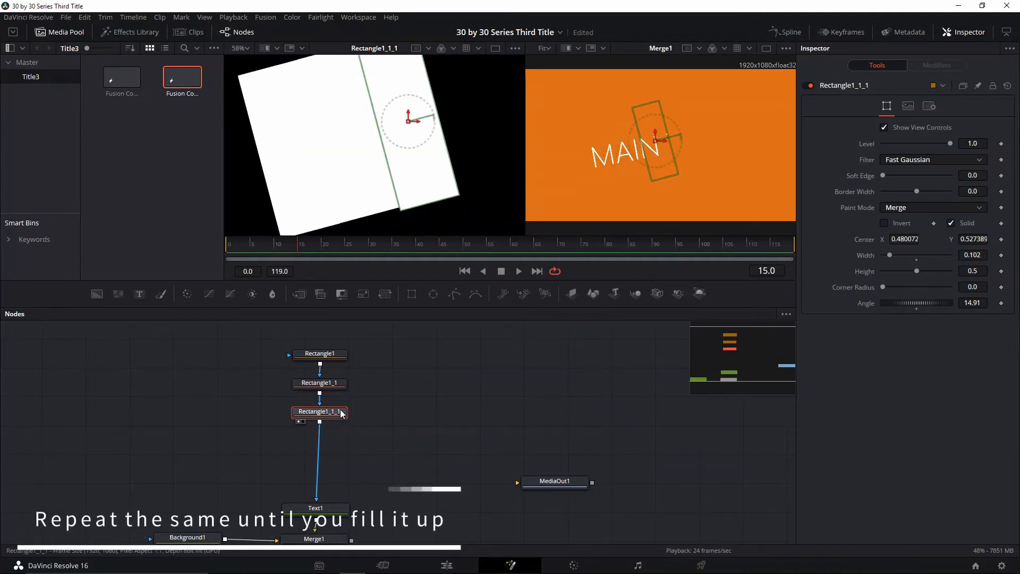
pyautogui.hotkey('ctrl', 'v')
pyautogui.moveTo(406, 109); pyautogui.dragTo(482, 117)
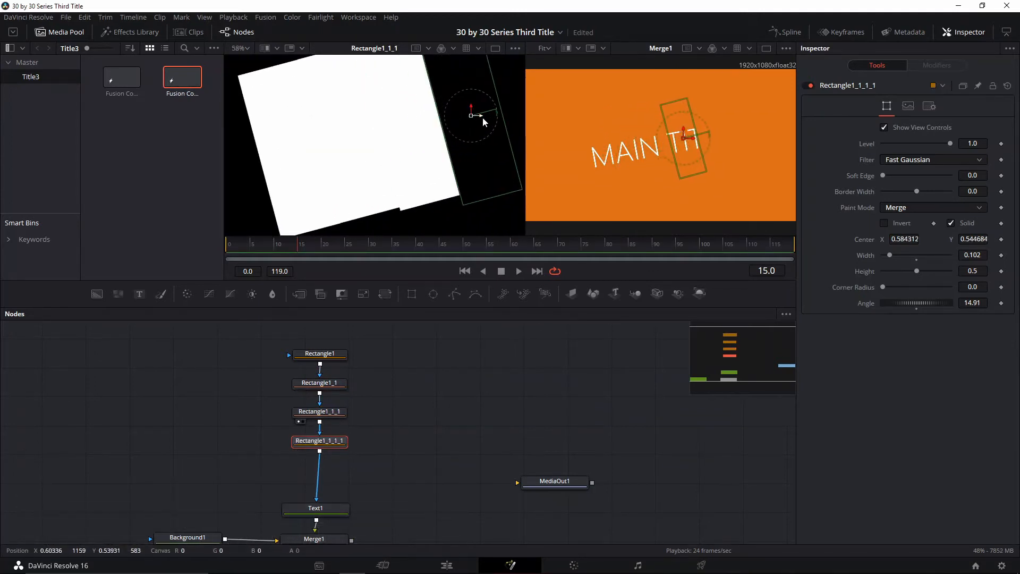
# Duplicate the fourth mask, place the copy flush beside it at about X 0.69, Y 0.54, and view the fifth mask in the first viewer.
pyautogui.scroll(-2, 416, 195)
pyautogui.hotkey('ctrl', 'c')
pyautogui.hotkey('ctrl', 'v')
pyautogui.press('1')
pyautogui.moveTo(414, 170); pyautogui.dragTo(501, 154)
pyautogui.scroll(3, 459, 182)
pyautogui.scroll(-2, 429, 191)
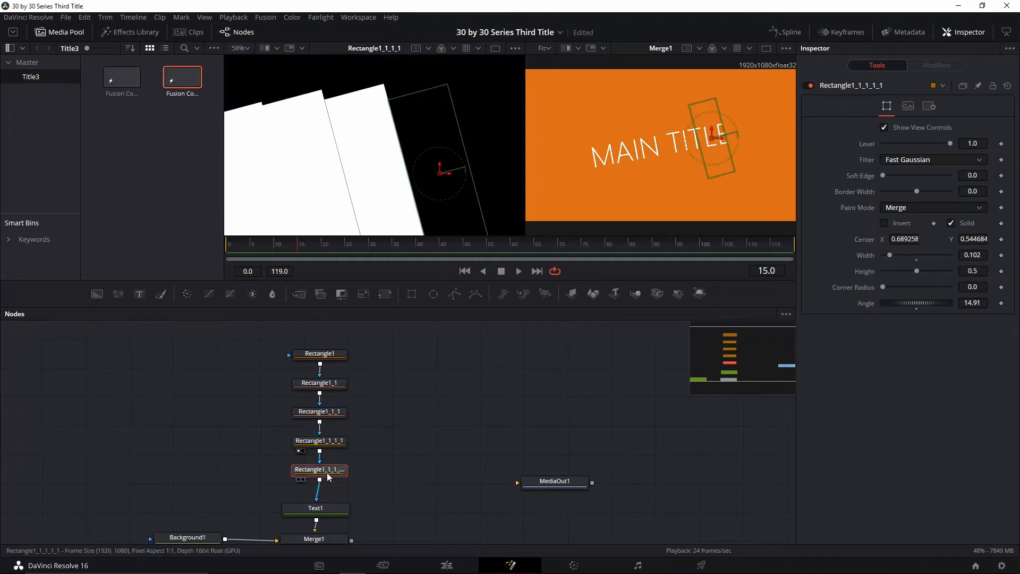
pyautogui.press('1')
# Duplicate the fifth mask and place the sixth one flush beyond the end of the title at about X 0.79, Y 0.54.
pyautogui.hotkey('ctrl', 'c')
pyautogui.hotkey('ctrl', 'v')
pyautogui.moveTo(448, 179); pyautogui.dragTo(510, 175)
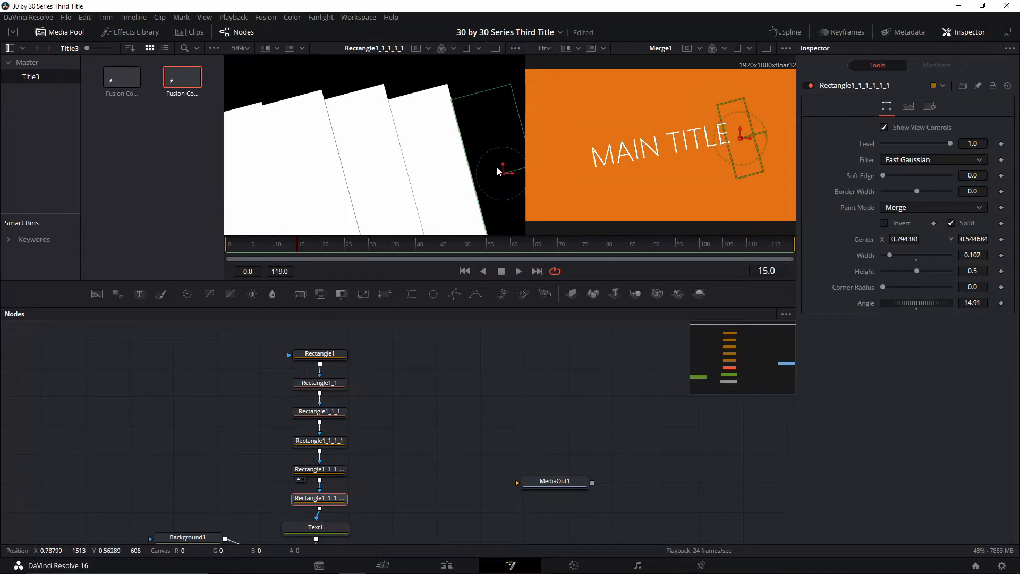
pyautogui.scroll(-2, 565, 158)
pyautogui.scroll(-3, 499, 192)
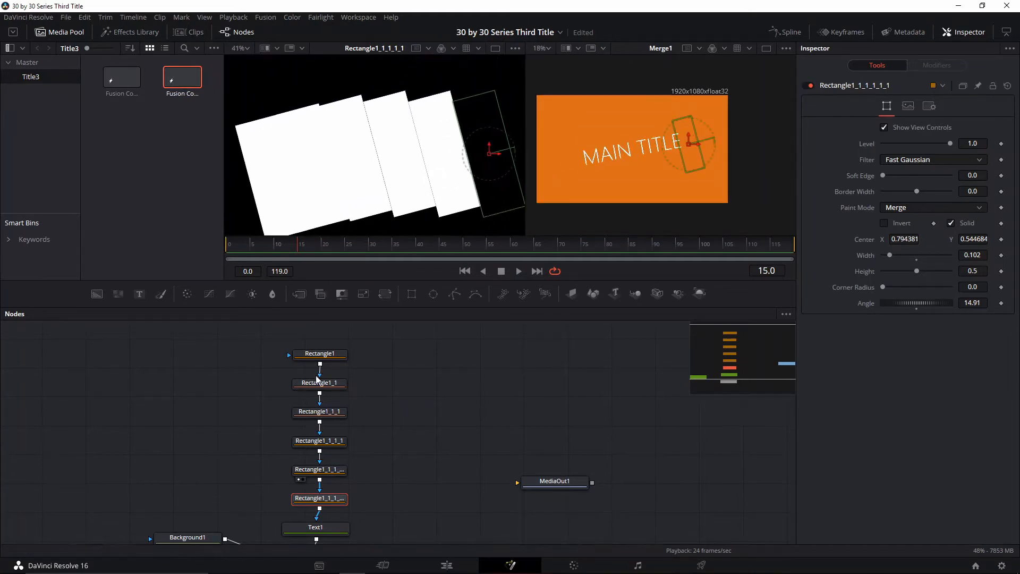
# Adjust the first rectangle mask to about X 0.28, Y 0.46, and keyframe its center at frame 20.
pyautogui.click(319, 354)
pyautogui.moveTo(320, 196); pyautogui.dragTo(297, 173)
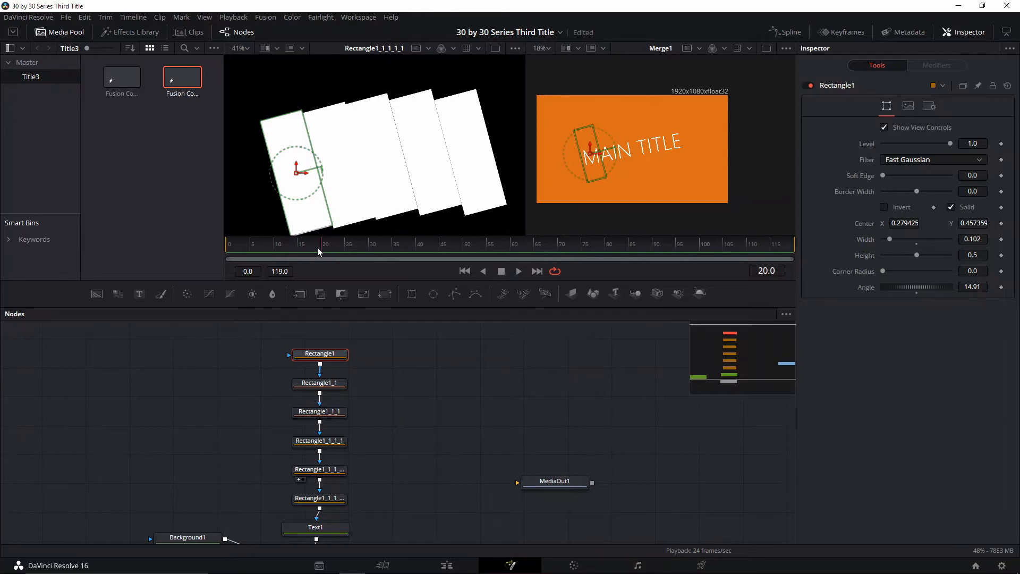
pyautogui.moveTo(380, 355); pyautogui.dragTo(292, 529)
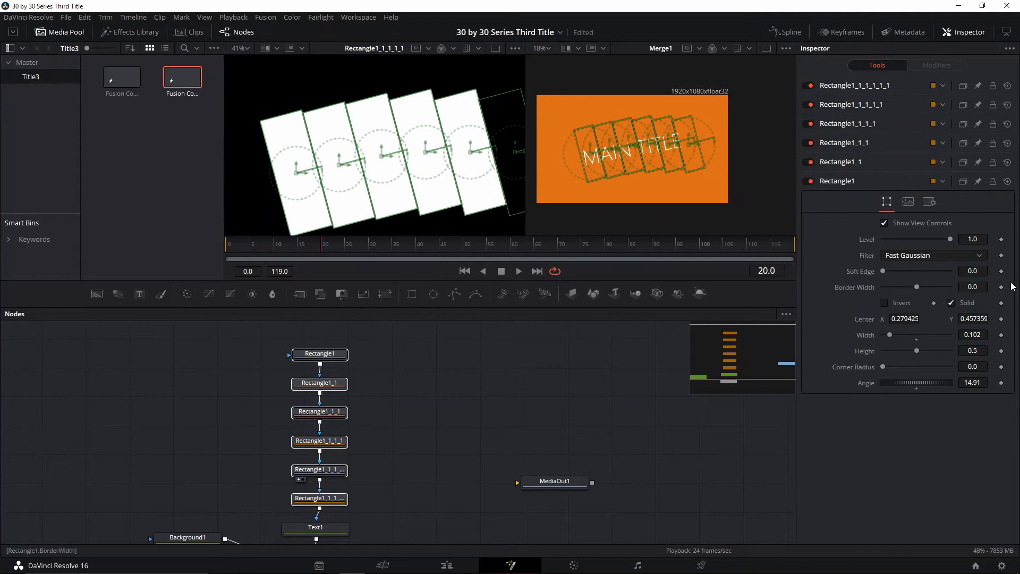
pyautogui.click(1001, 319)
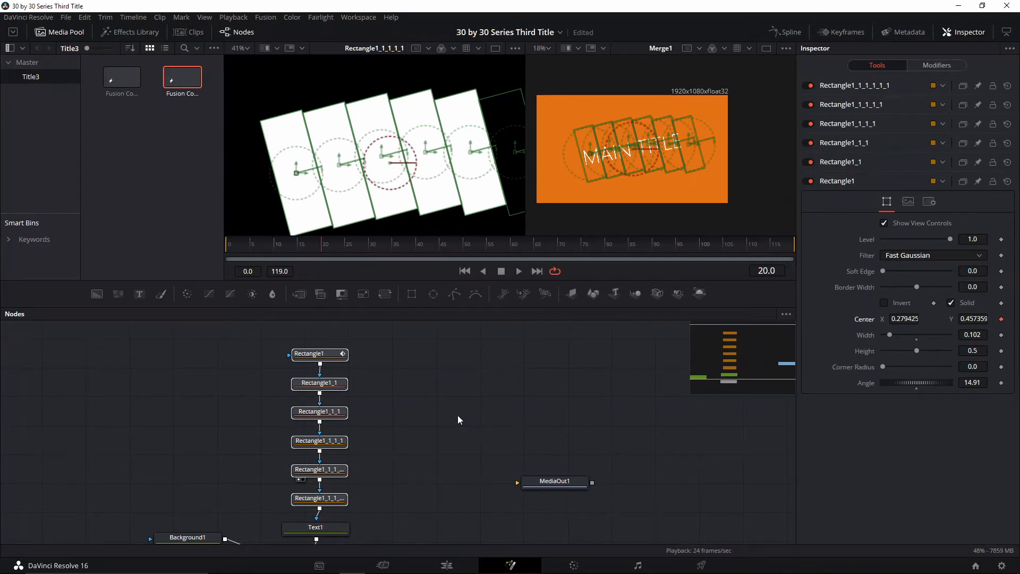
# Check the masks for center keyframes, and keyframe the centers of the second and third masks at frame 20.
pyautogui.click(322, 354)
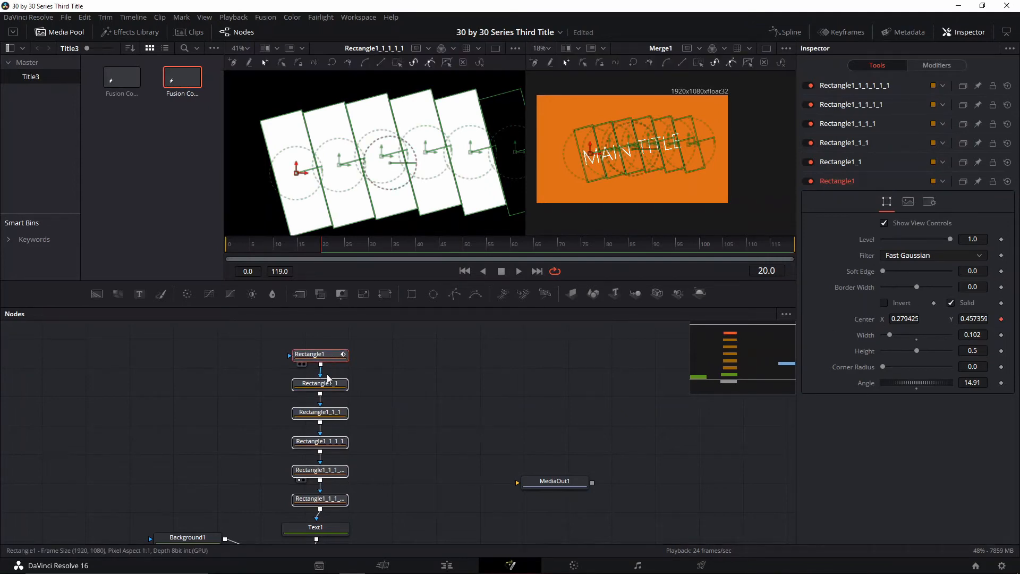
pyautogui.click(327, 383)
pyautogui.click(378, 387)
pyautogui.click(333, 415)
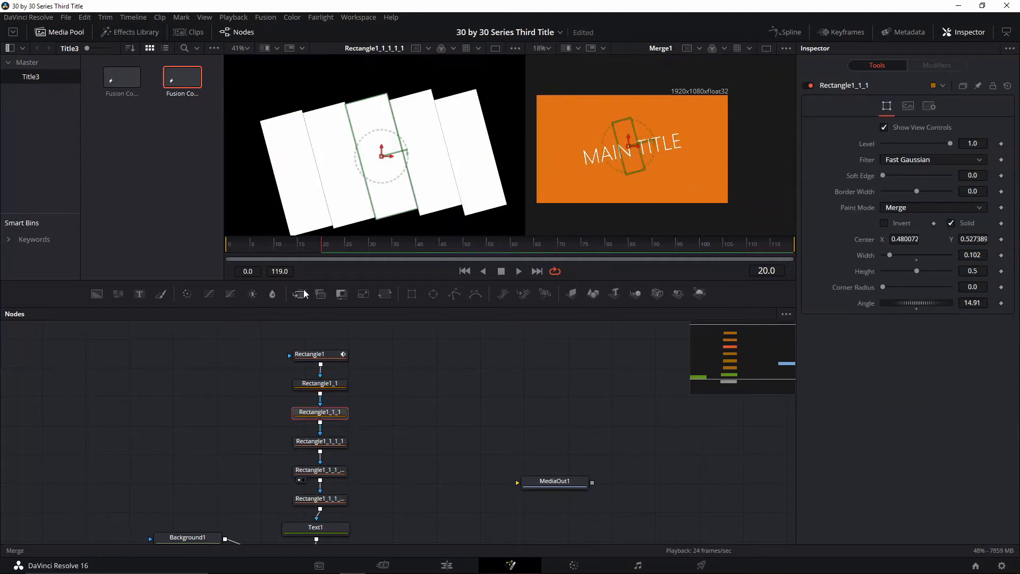
pyautogui.click(297, 245)
pyautogui.click(326, 354)
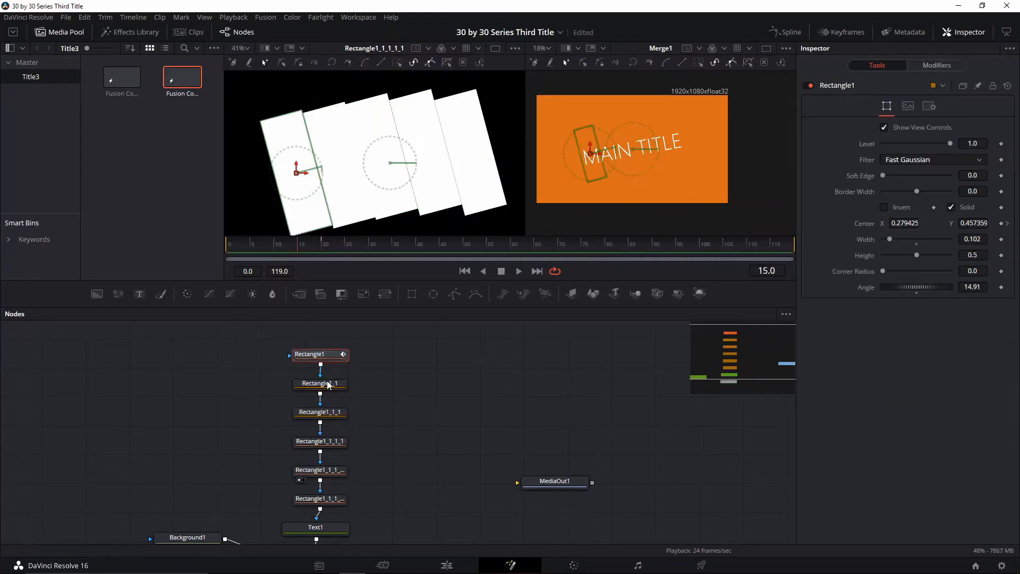
pyautogui.click(330, 384)
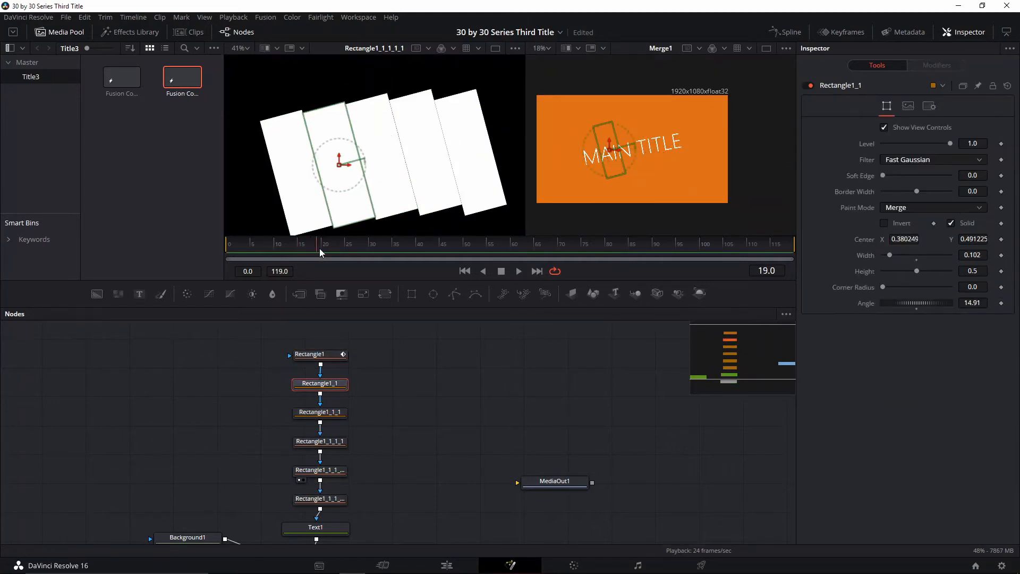
pyautogui.click(1001, 240)
pyautogui.click(320, 413)
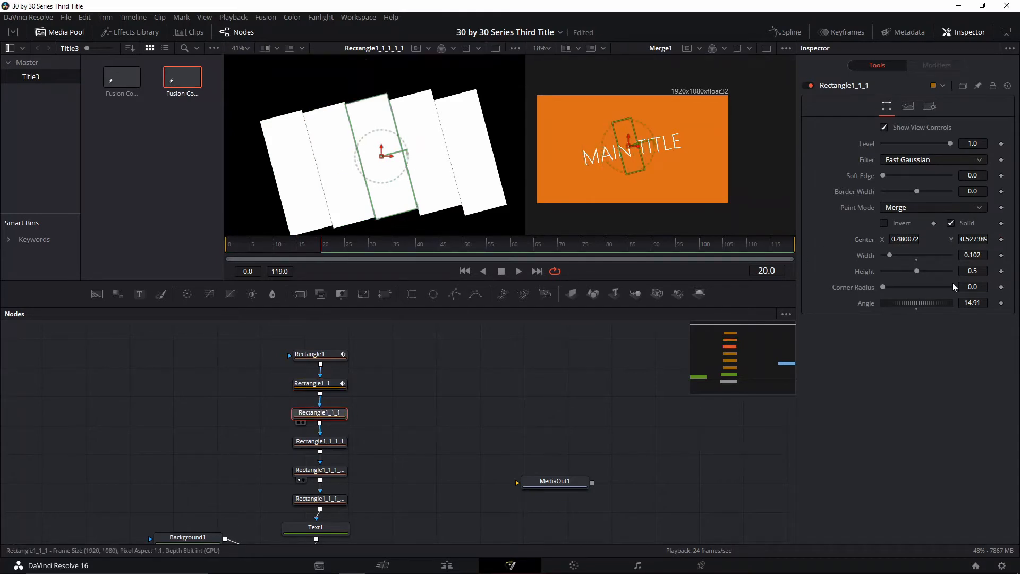
pyautogui.click(1002, 239)
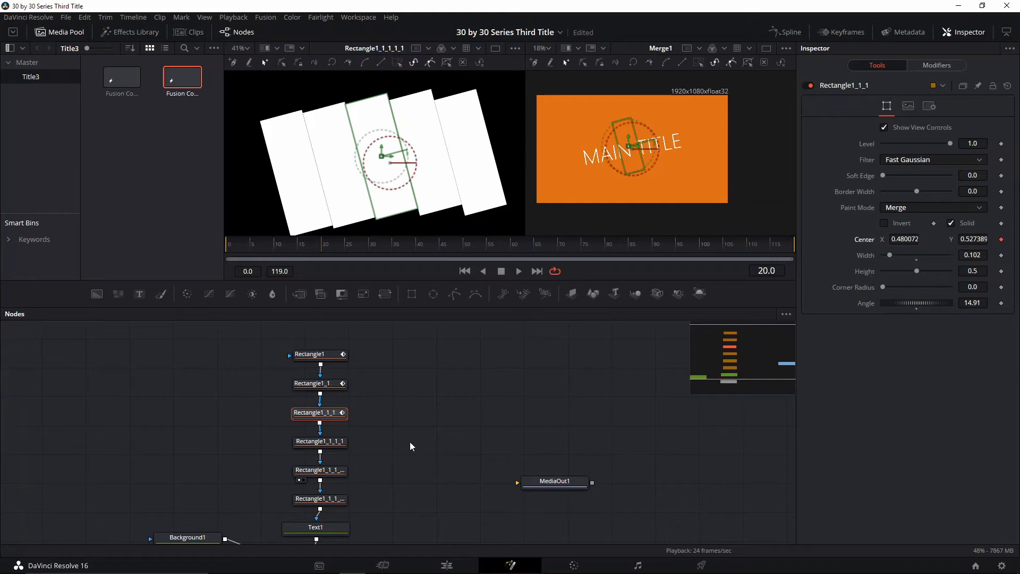
# Keyframe the centers of the fourth, fifth and sixth rectangle masks at frame 20.
pyautogui.click(320, 441)
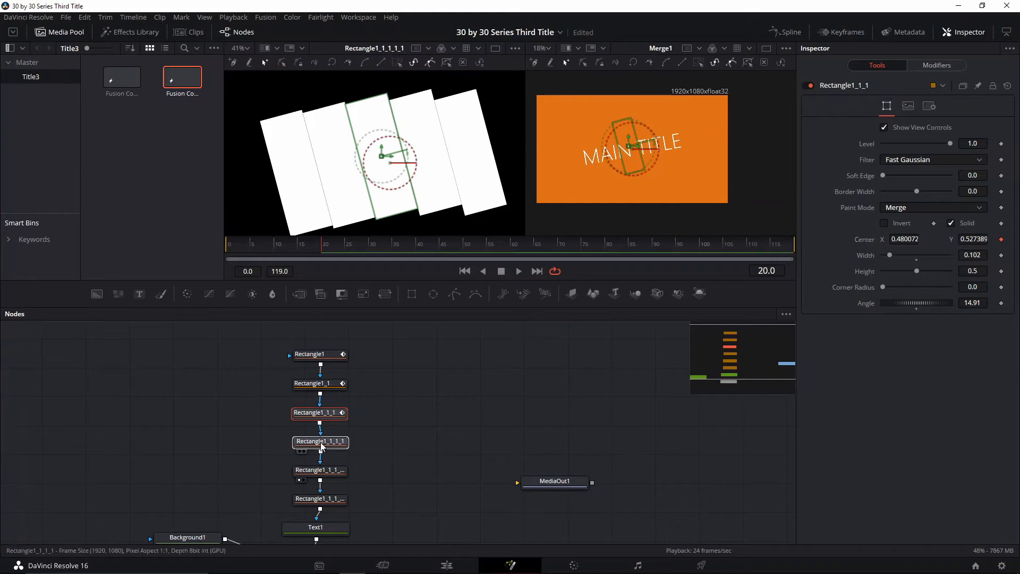
pyautogui.click(1001, 239)
pyautogui.click(321, 470)
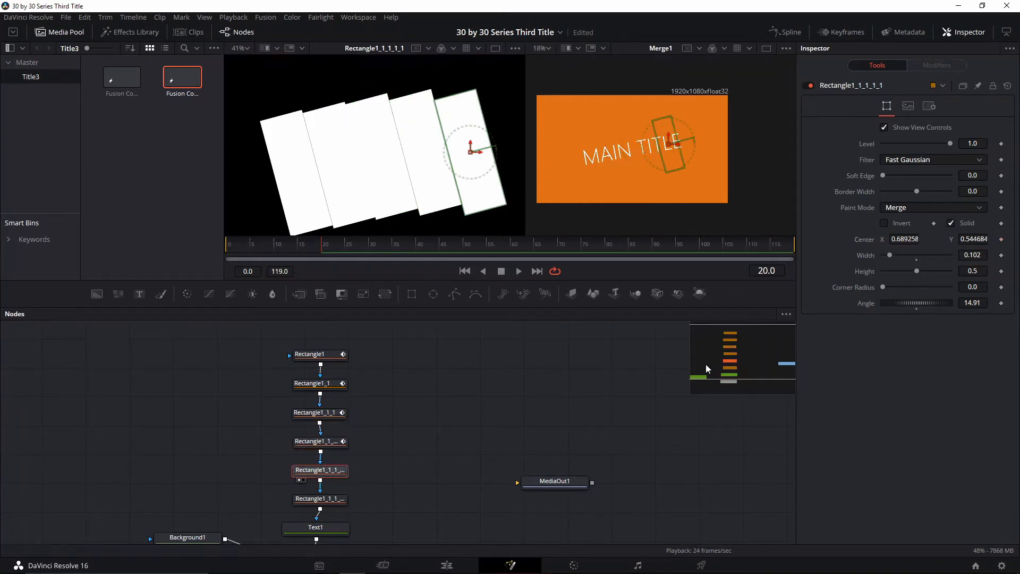
pyautogui.click(1001, 239)
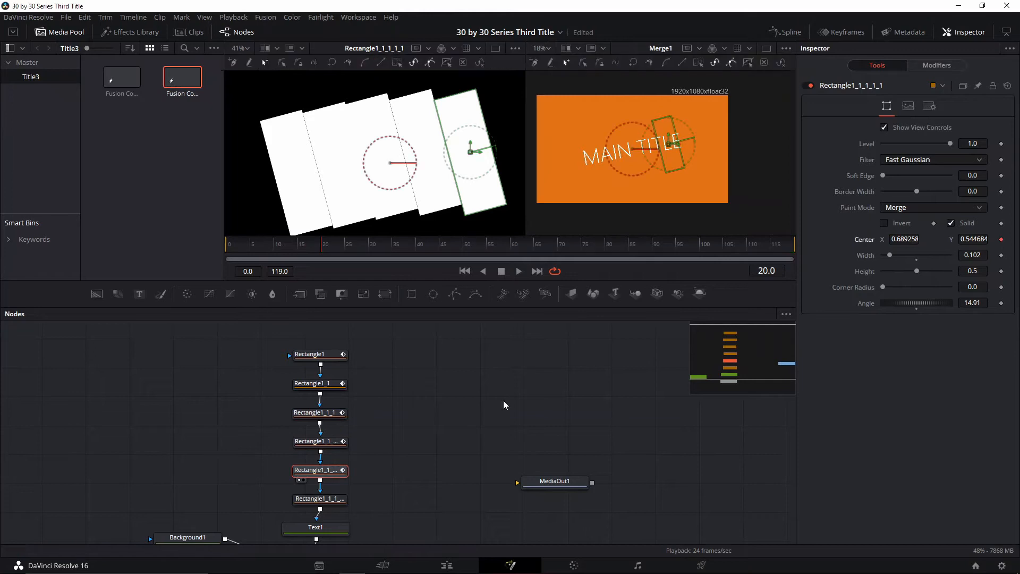
pyautogui.click(325, 499)
pyautogui.click(1001, 239)
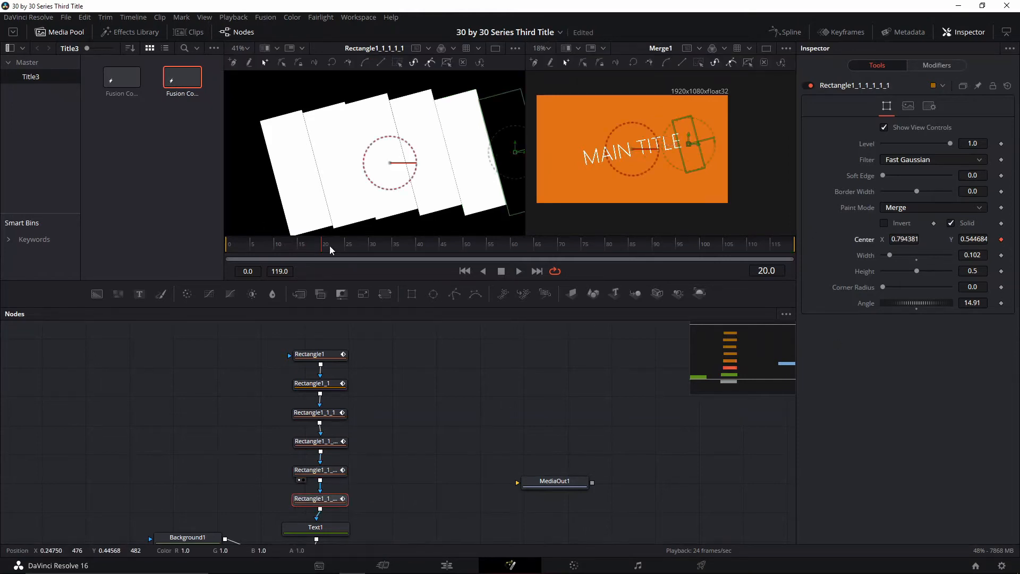
# At frame 13, slide the first mask up along its tilt, off the letter M, to about X 0.23, Y 0.77.
pyautogui.moveTo(321, 245); pyautogui.dragTo(299, 250)
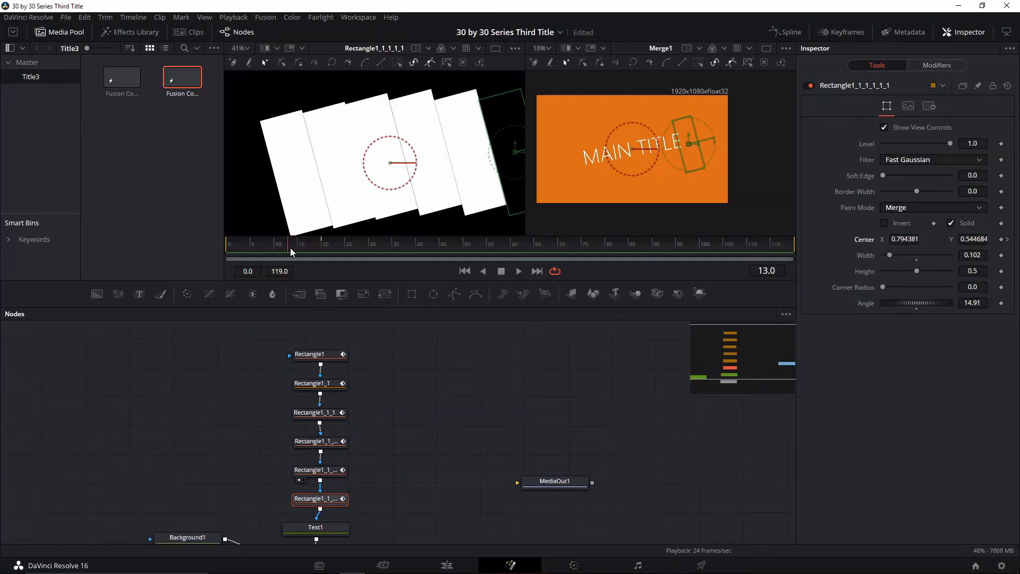
pyautogui.click(318, 354)
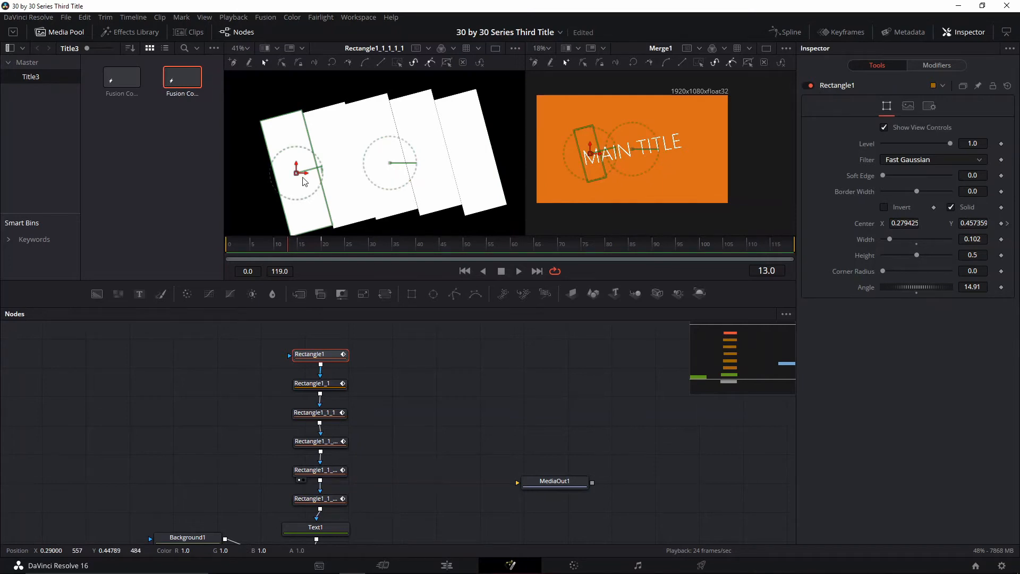
pyautogui.moveTo(296, 171); pyautogui.dragTo(277, 96)
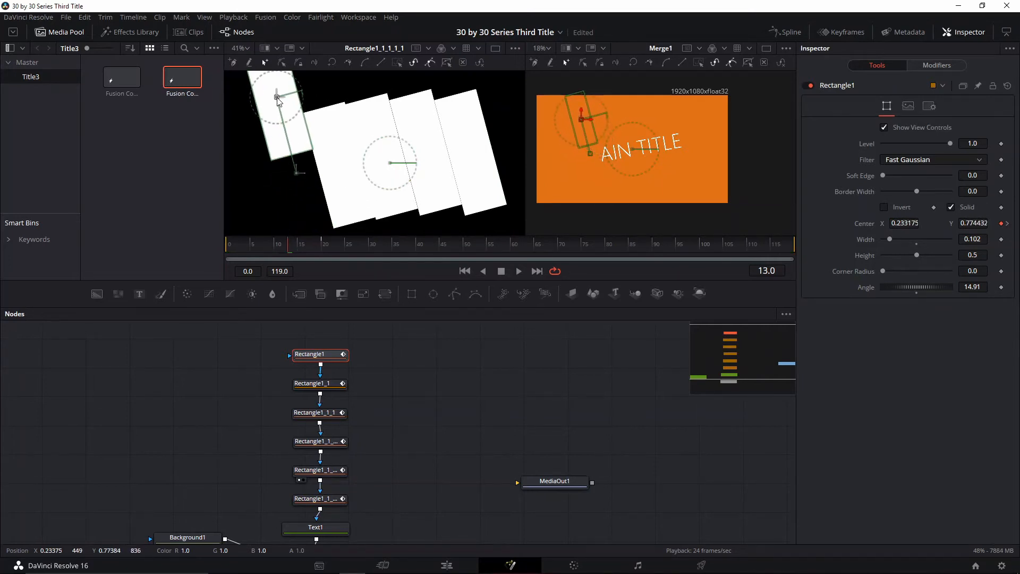
# At frame 13, slide the second mask down along its tilt, clear of the title, to about X 0.45, Y 0.01.
pyautogui.click(325, 384)
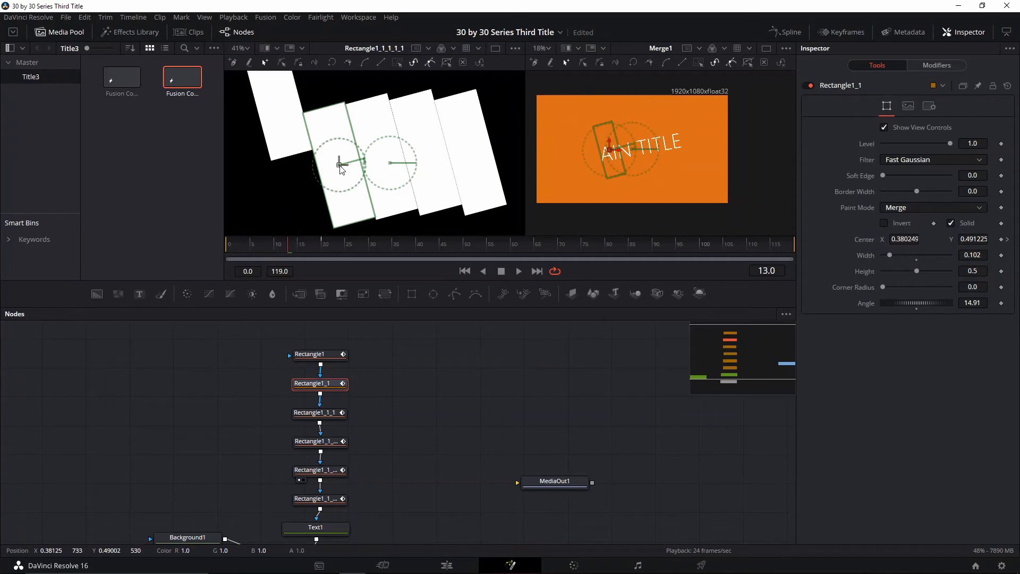
pyautogui.moveTo(340, 166); pyautogui.dragTo(353, 213)
pyautogui.moveTo(363, 263); pyautogui.dragTo(369, 277)
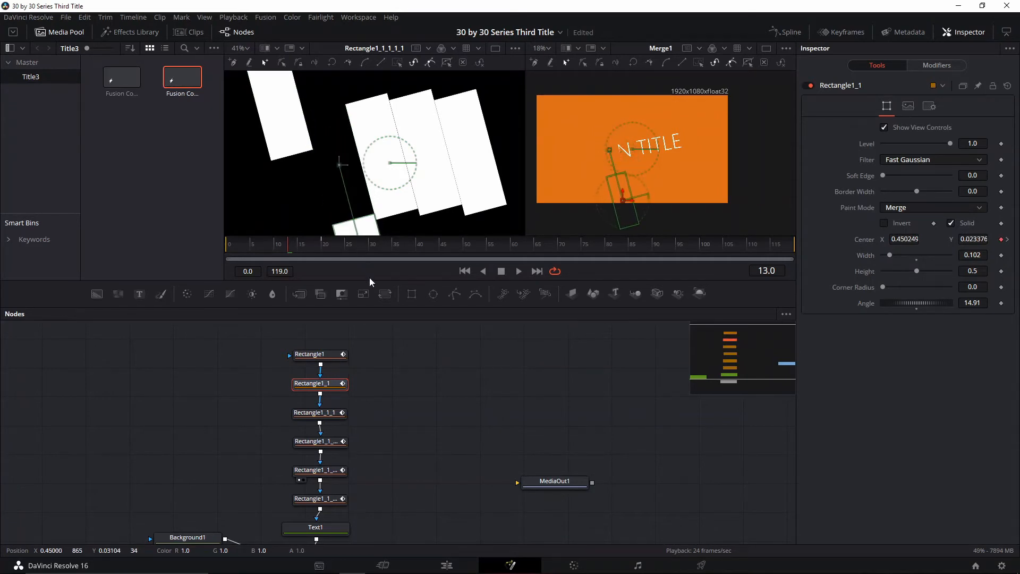
# At frame 13, slide the third mask up along its tilt until it clears the title, at about X 0.42, Y 0.89.
pyautogui.click(318, 413)
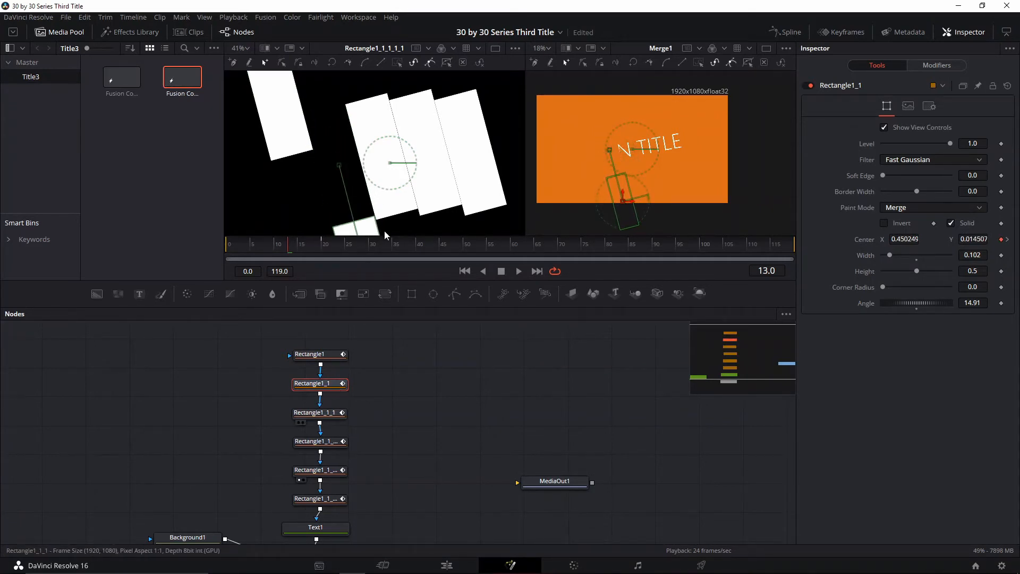
pyautogui.moveTo(379, 144); pyautogui.dragTo(380, 102)
pyautogui.hotkey('ctrl', 'z')
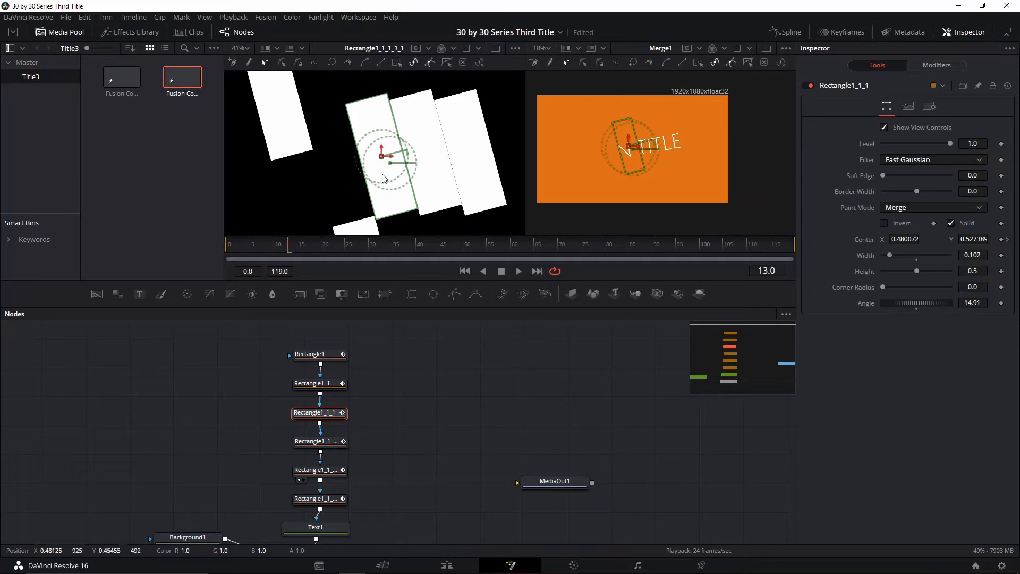
pyautogui.moveTo(382, 160); pyautogui.dragTo(363, 92)
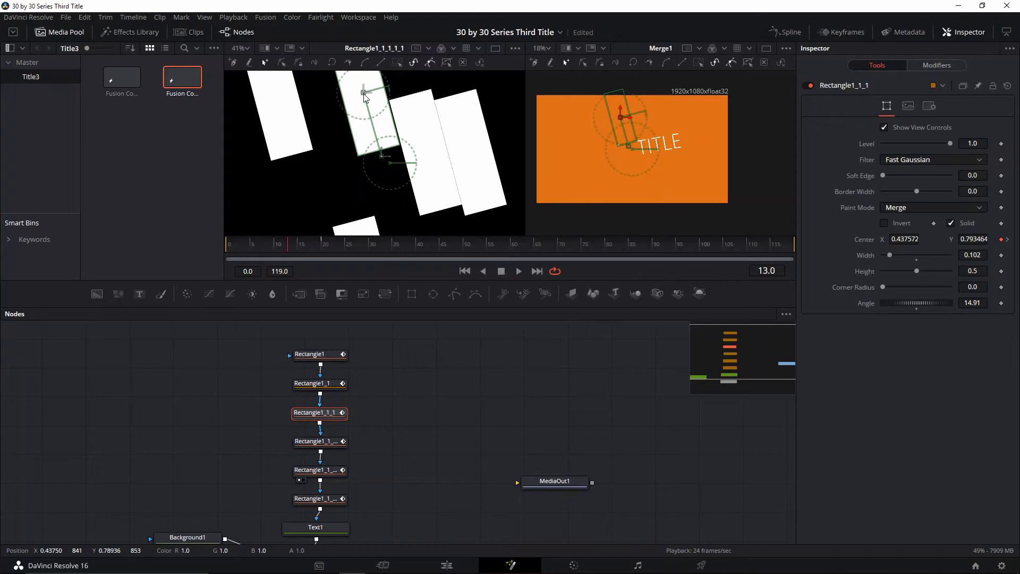
pyautogui.click(320, 441)
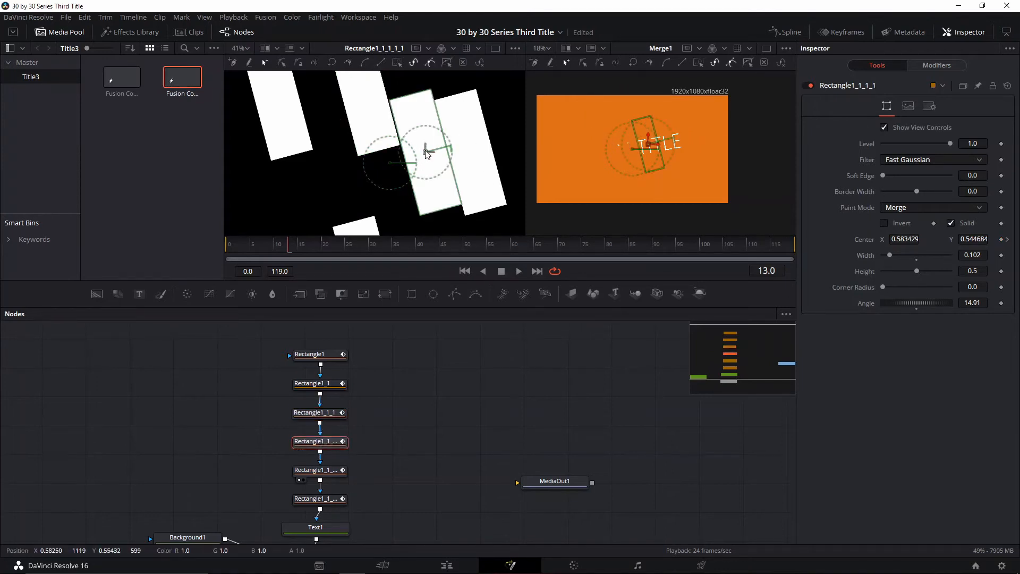
pyautogui.moveTo(426, 158)
pyautogui.mouseDown()
pyautogui.moveTo(433, 175)
pyautogui.moveTo(427, 155)
pyautogui.mouseUp()
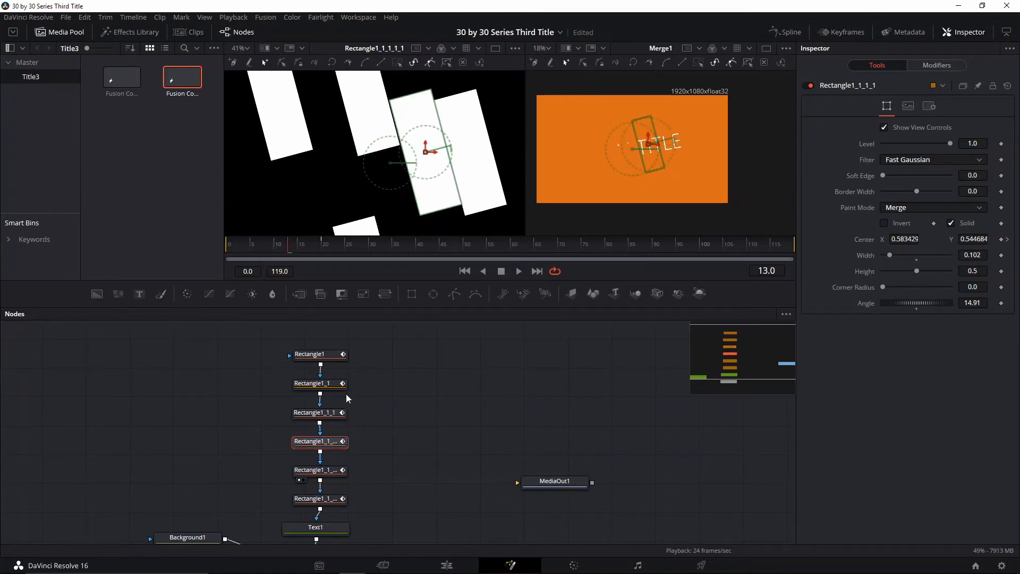
pyautogui.click(322, 418)
pyautogui.moveTo(366, 96); pyautogui.dragTo(359, 72)
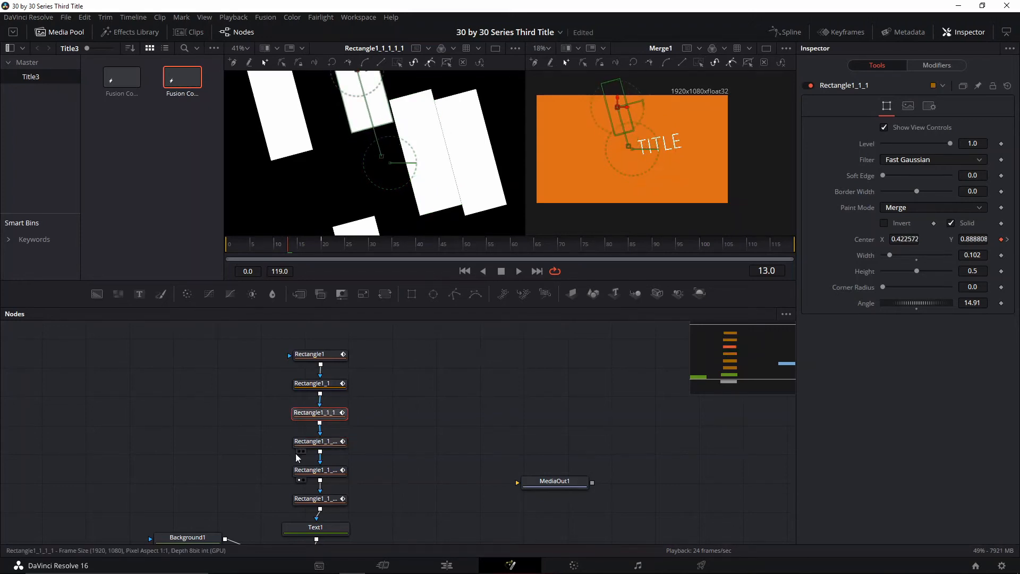
# At frame 13, slide the fourth mask down to about X 0.65, Y 0.07, and the fifth mask up to about X 0.63, Y 0.92.
pyautogui.click(310, 441)
pyautogui.moveTo(427, 160); pyautogui.dragTo(455, 271)
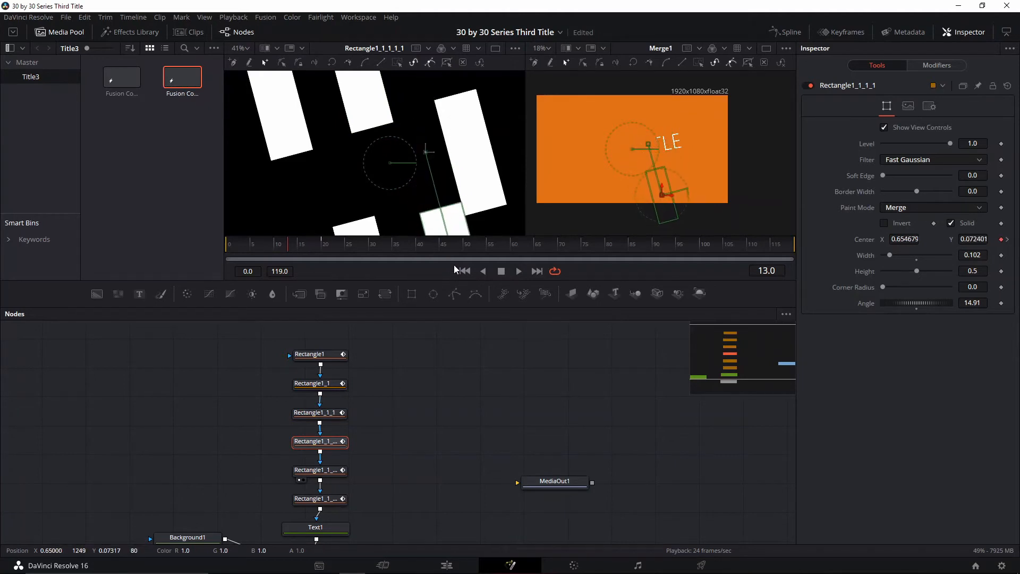
pyautogui.click(328, 467)
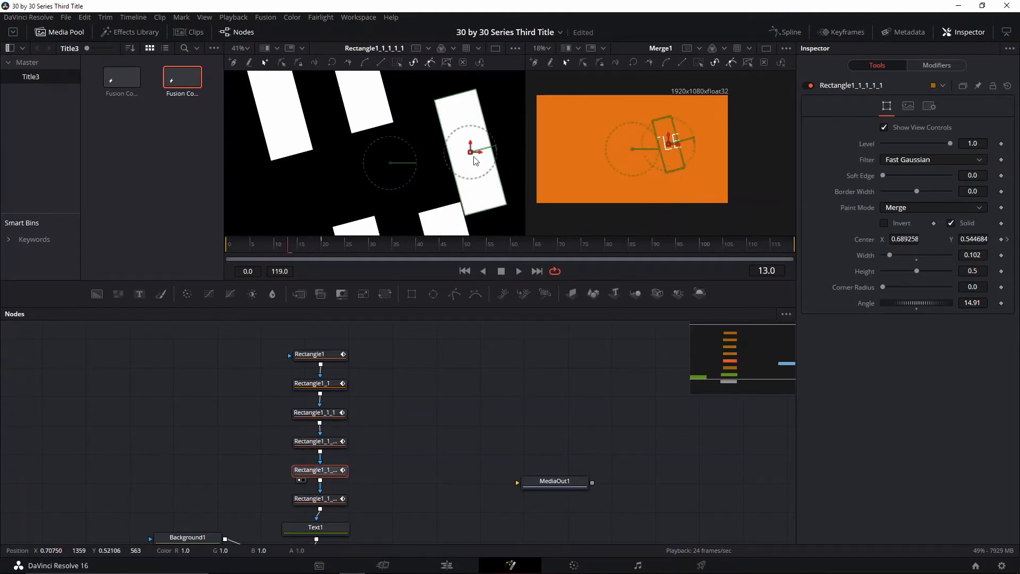
pyautogui.moveTo(470, 153); pyautogui.dragTo(443, 56)
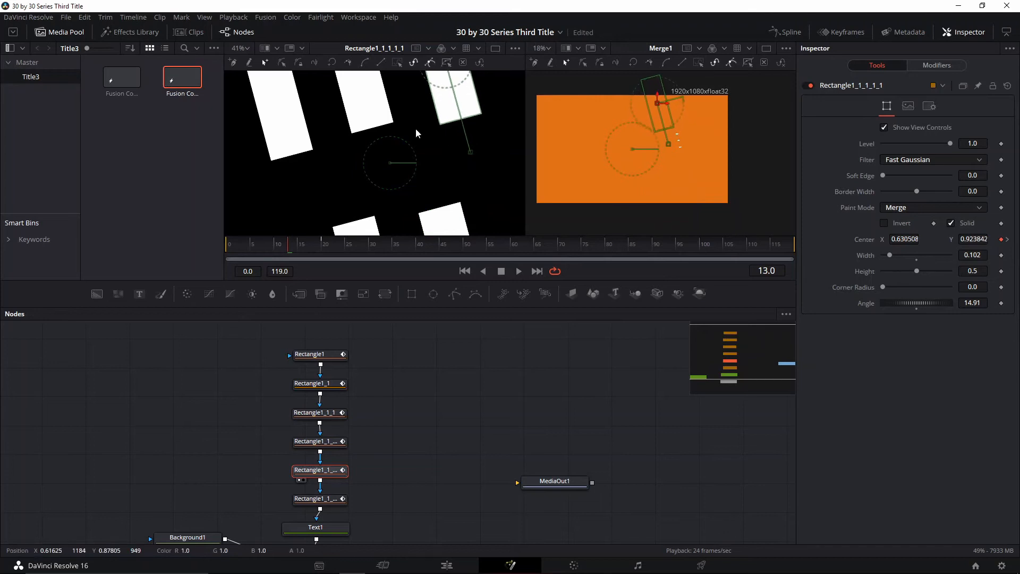
# At frame 13, slide the sixth mask down along its tilt to about X 0.86, Y 0.19.
pyautogui.click(321, 498)
pyautogui.moveTo(486, 166); pyautogui.dragTo(460, 243)
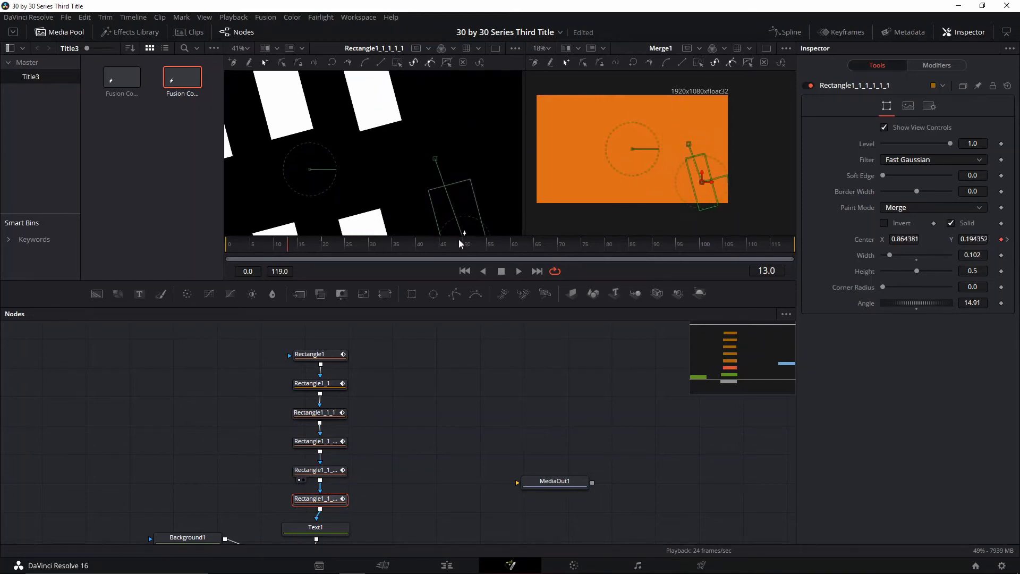
# Deselect the nodes and play the composition from about frame 5 to preview the mask reveal.
pyautogui.click(445, 460)
pyautogui.moveTo(303, 249); pyautogui.dragTo(251, 248)
pyautogui.press('space')
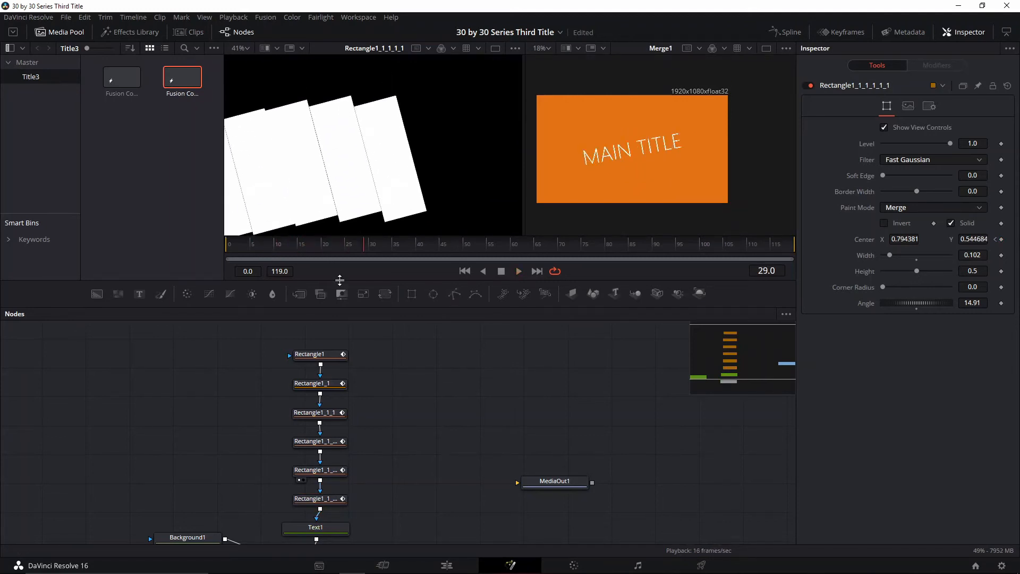
# Replay the mask reveal from about frame 11.
pyautogui.click(279, 247)
pyautogui.press('space')
pyautogui.press('space')
# With all six rectangle masks selected, enable motion blur with quality 3 and a shutter angle of 80.
pyautogui.moveTo(391, 364); pyautogui.dragTo(326, 508)
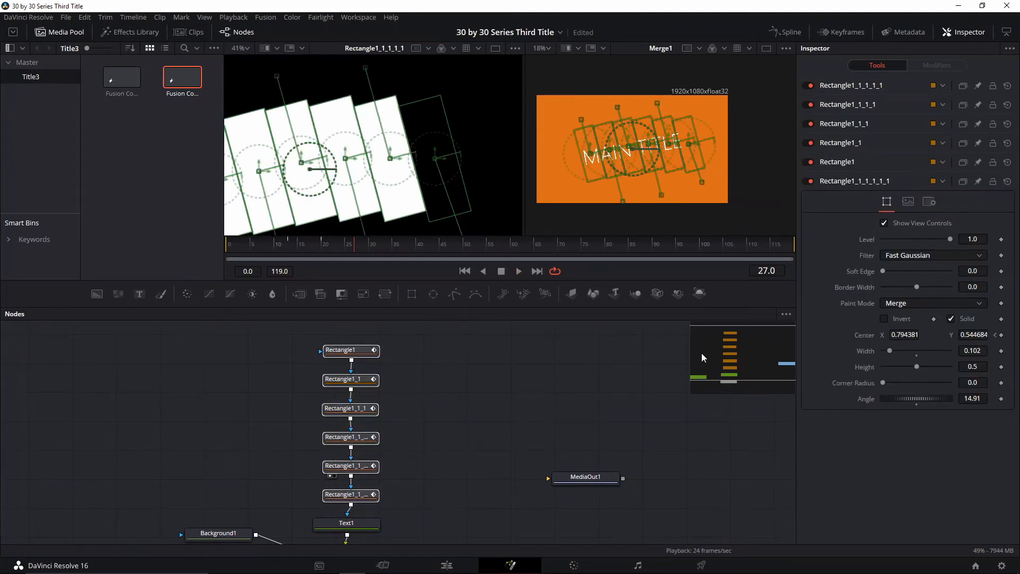
pyautogui.click(929, 202)
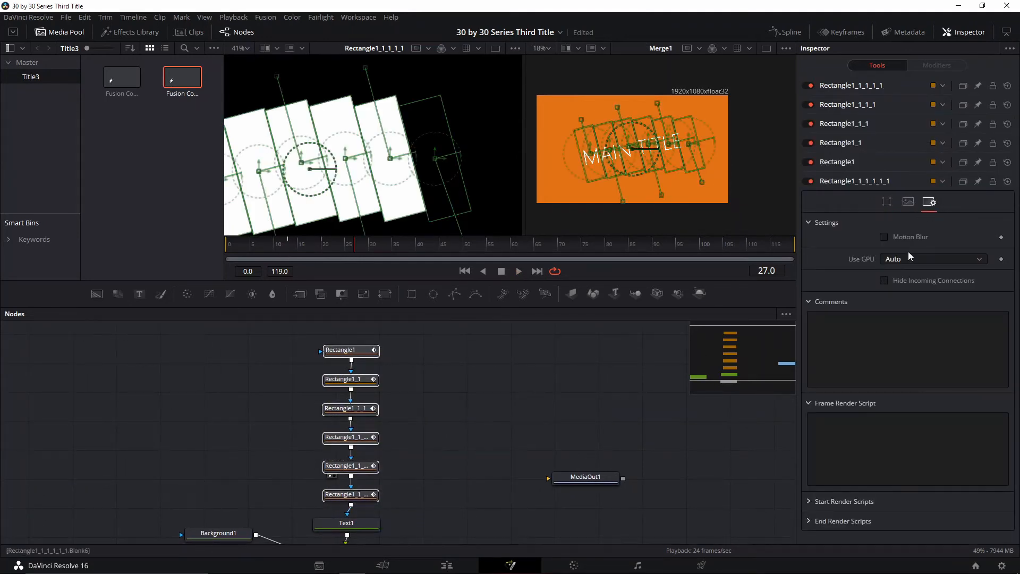
pyautogui.click(884, 236)
pyautogui.moveTo(911, 266); pyautogui.dragTo(895, 269)
pyautogui.click(971, 269)
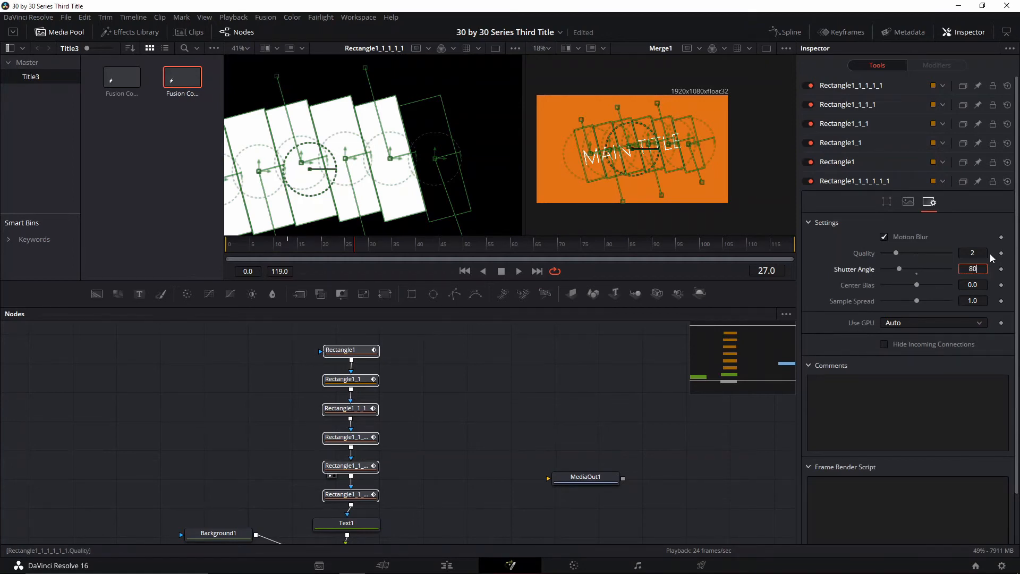
pyautogui.press('Tab')
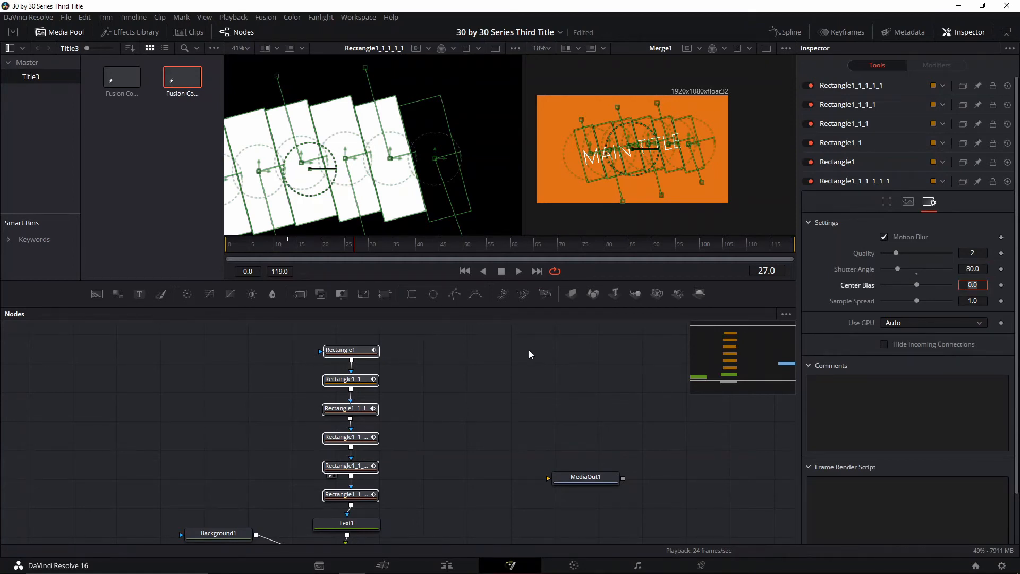
pyautogui.click(897, 252)
# Enable motion blur individually on the first and second rectangle masks, keeping the default blur settings.
pyautogui.click(361, 367)
pyautogui.click(360, 350)
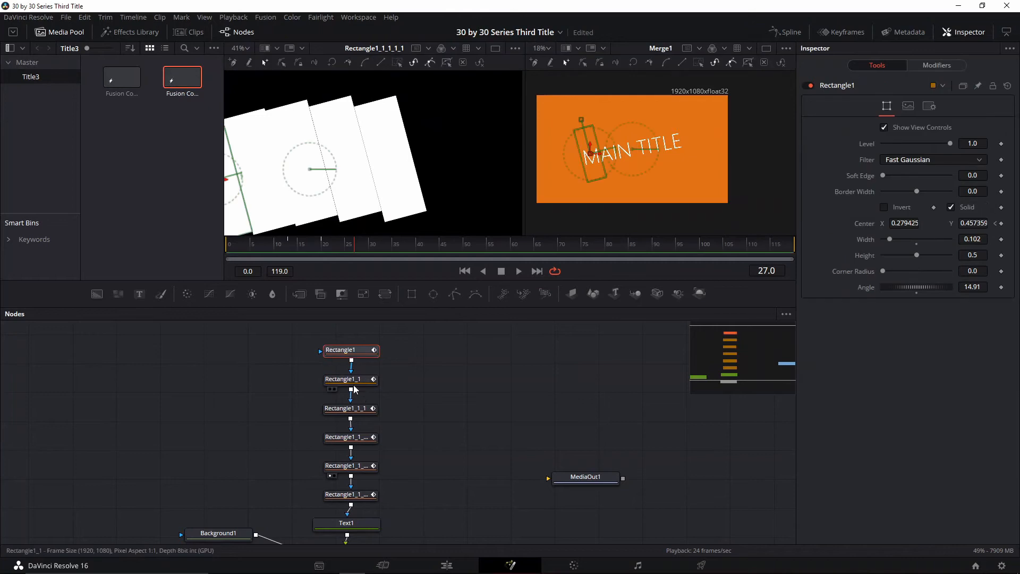
pyautogui.click(356, 382)
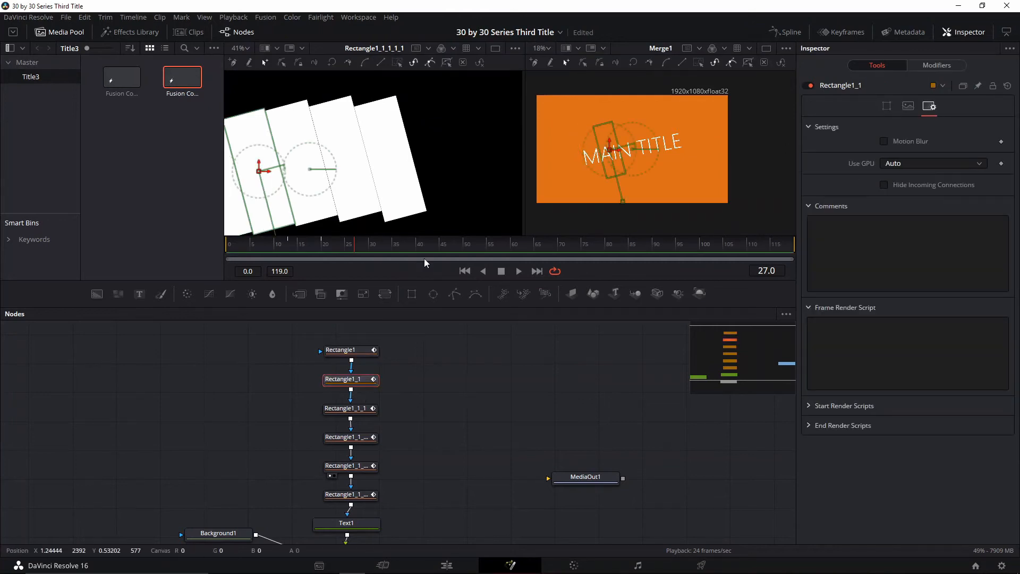
pyautogui.click(343, 349)
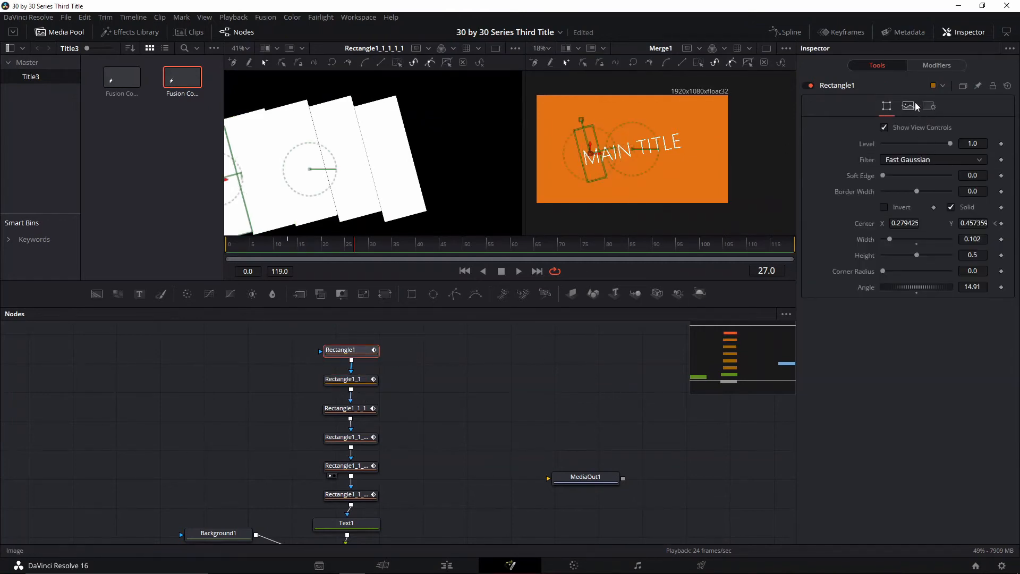
pyautogui.click(933, 111)
pyautogui.click(916, 139)
pyautogui.click(350, 378)
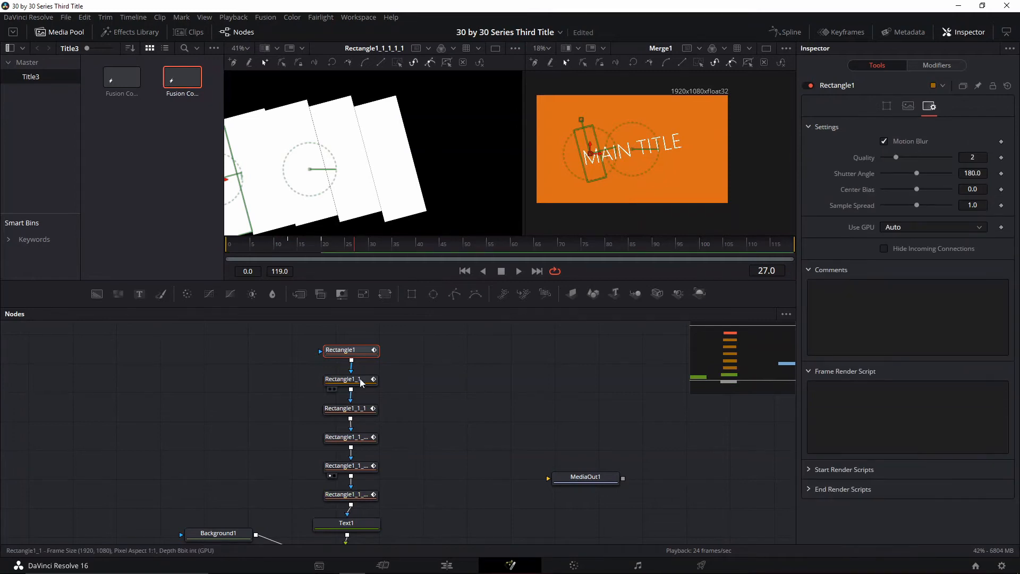
pyautogui.click(894, 139)
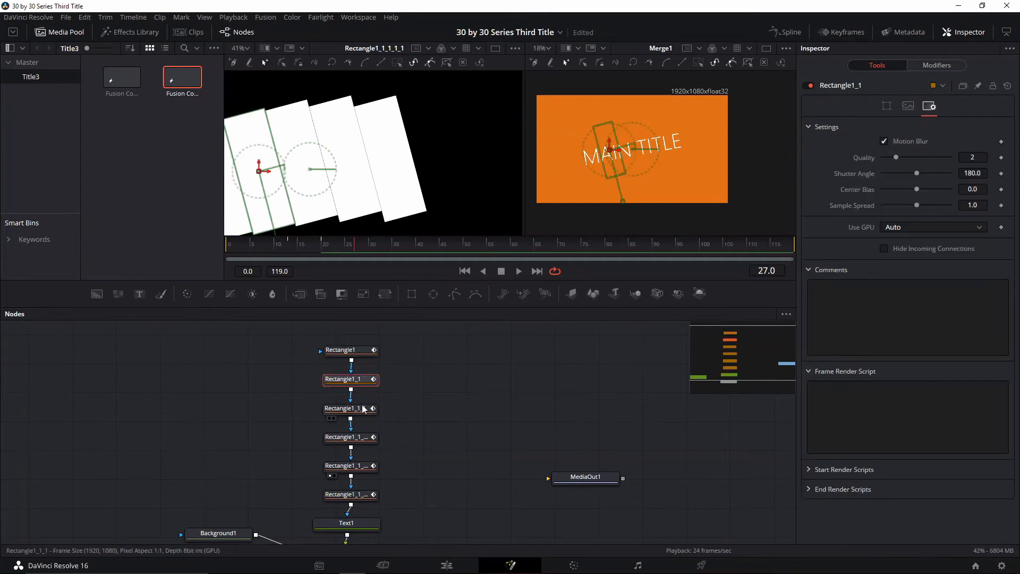
# Enable motion blur on the third and fourth rectangle masks with the default blur settings.
pyautogui.click(348, 408)
pyautogui.click(929, 107)
pyautogui.click(884, 140)
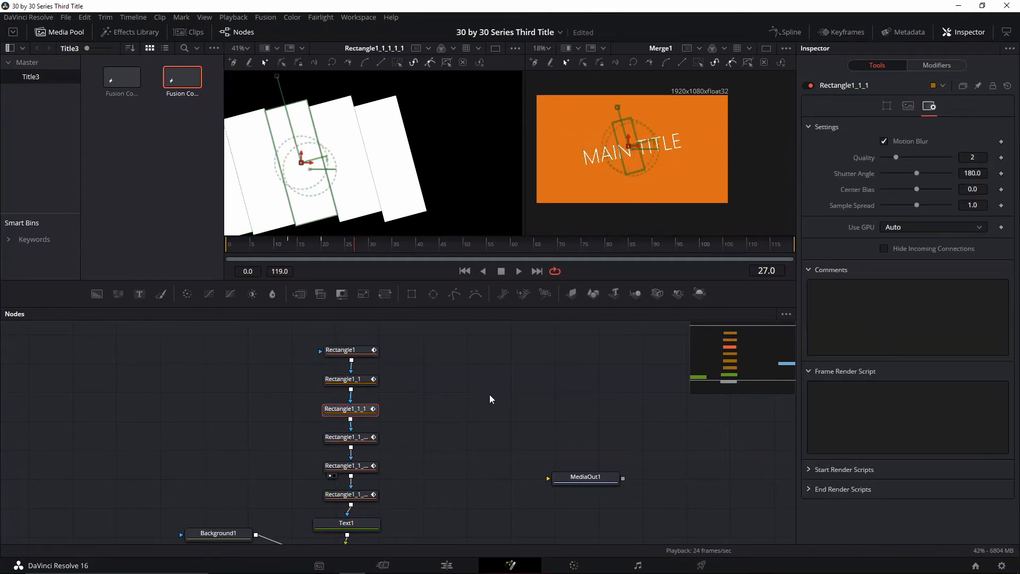
pyautogui.click(350, 438)
pyautogui.click(928, 107)
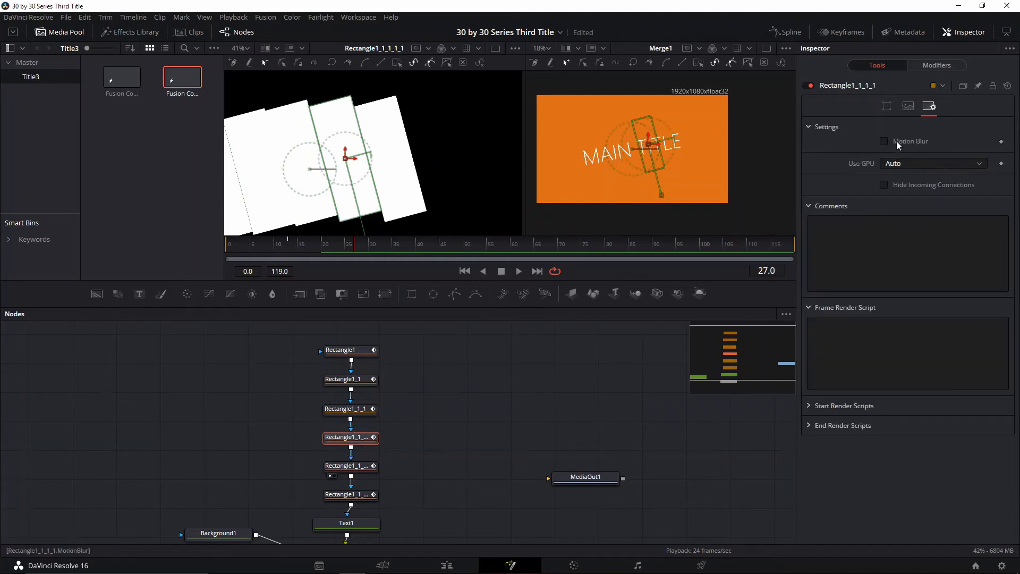
pyautogui.click(887, 140)
# Stagger the six rectangle masks' keyframe tracks in order so they start at frames 0, 1, 3, 5, 6 and 8.
pyautogui.click(348, 494)
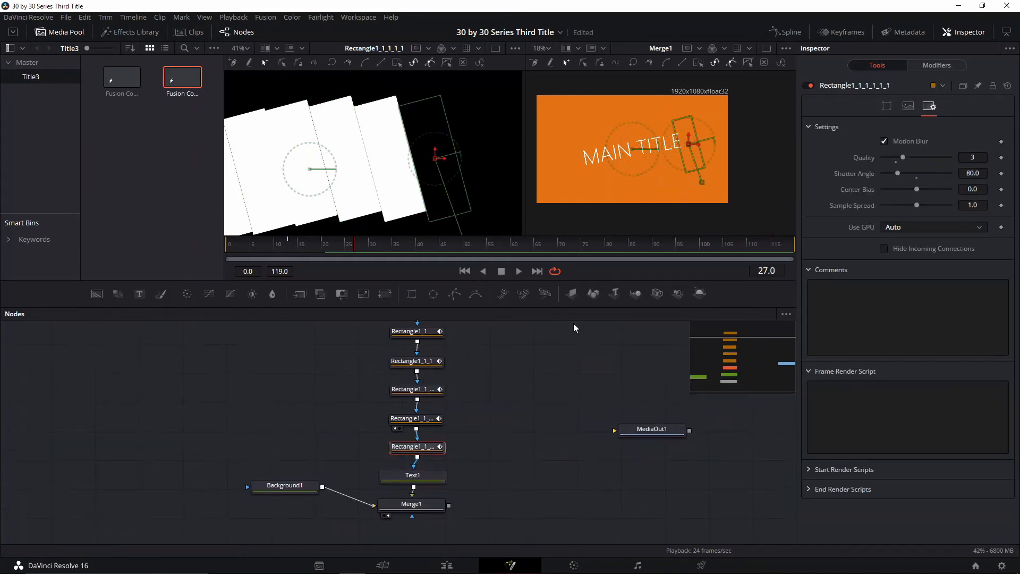
pyautogui.moveTo(573, 323); pyautogui.dragTo(574, 320)
pyautogui.moveTo(510, 162); pyautogui.dragTo(600, 130)
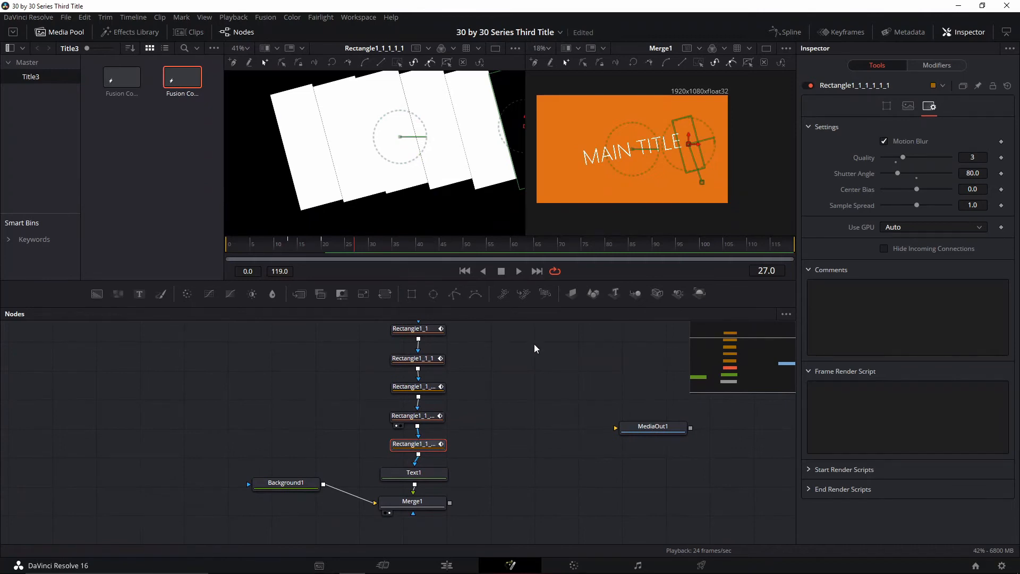
pyautogui.moveTo(534, 344); pyautogui.dragTo(345, 488)
pyautogui.click(389, 411)
pyautogui.moveTo(449, 363); pyautogui.dragTo(342, 474)
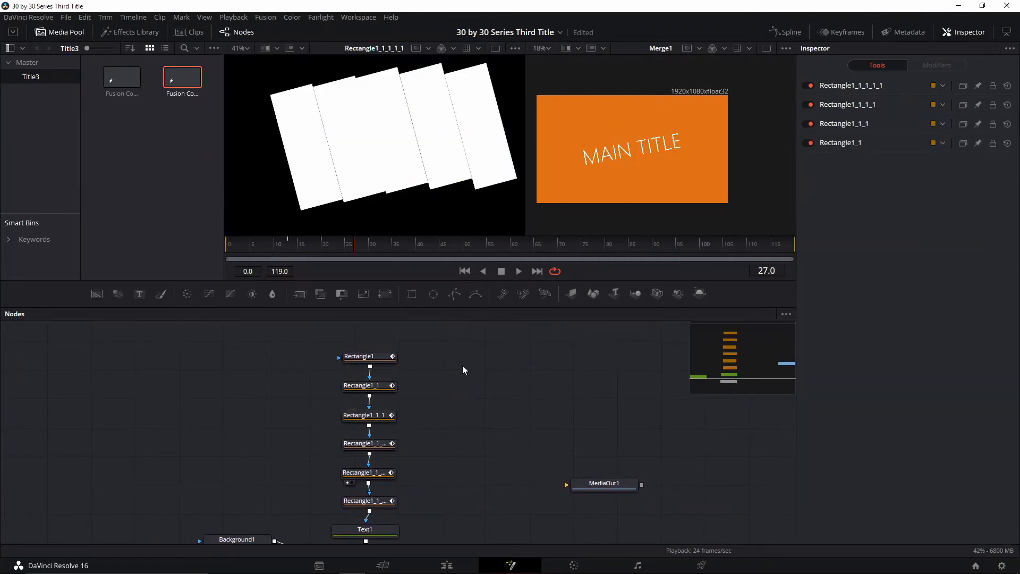
pyautogui.moveTo(453, 343); pyautogui.dragTo(343, 509)
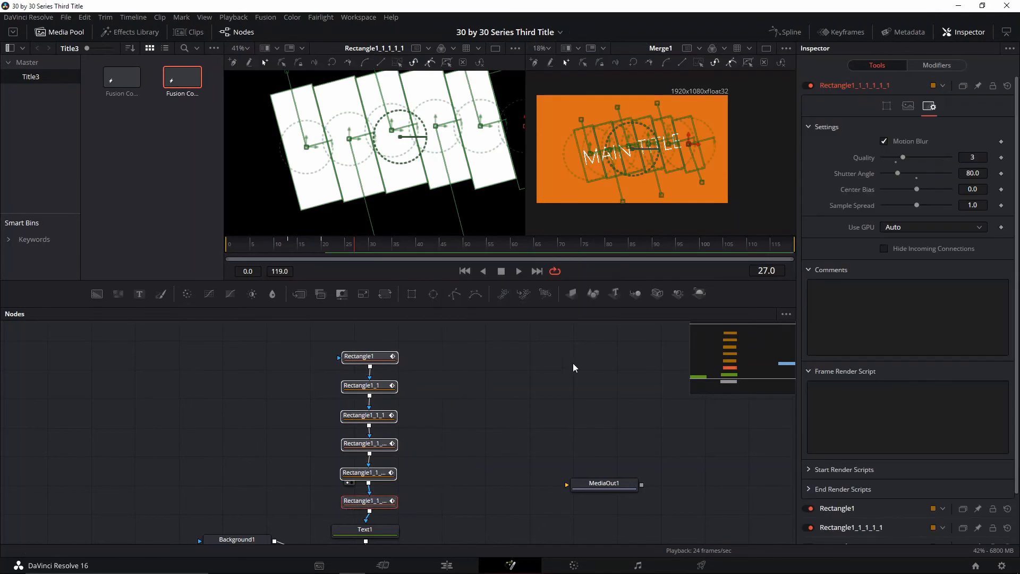
pyautogui.click(845, 27)
pyautogui.moveTo(742, 408); pyautogui.dragTo(668, 407)
pyautogui.click(347, 355)
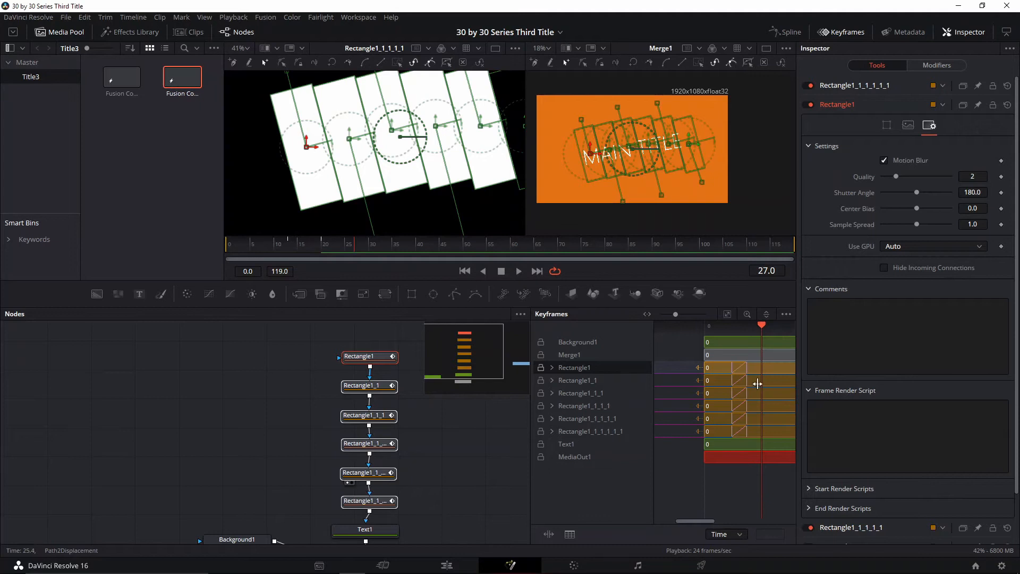
pyautogui.moveTo(757, 383); pyautogui.dragTo(779, 431)
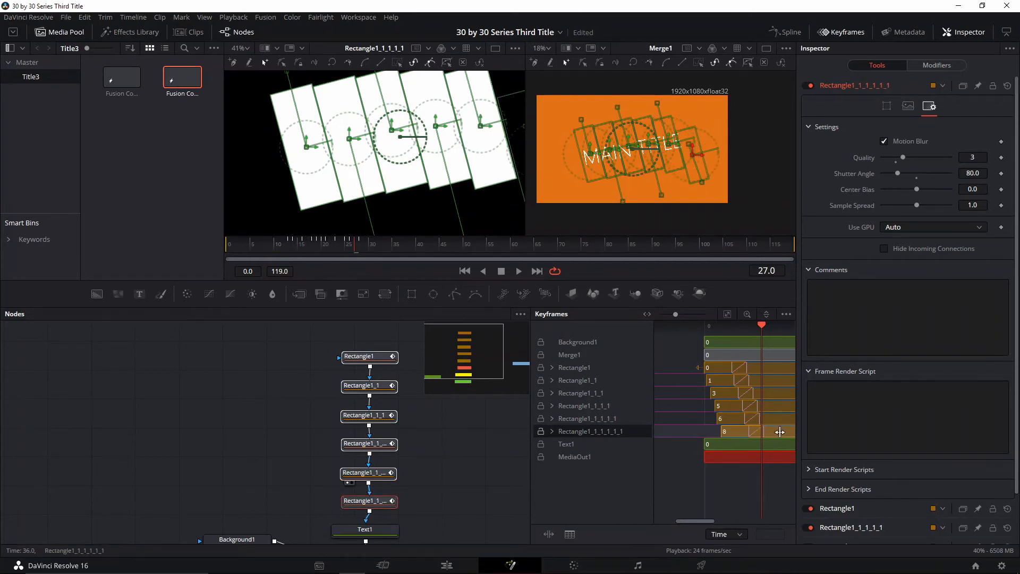
pyautogui.press('Right')
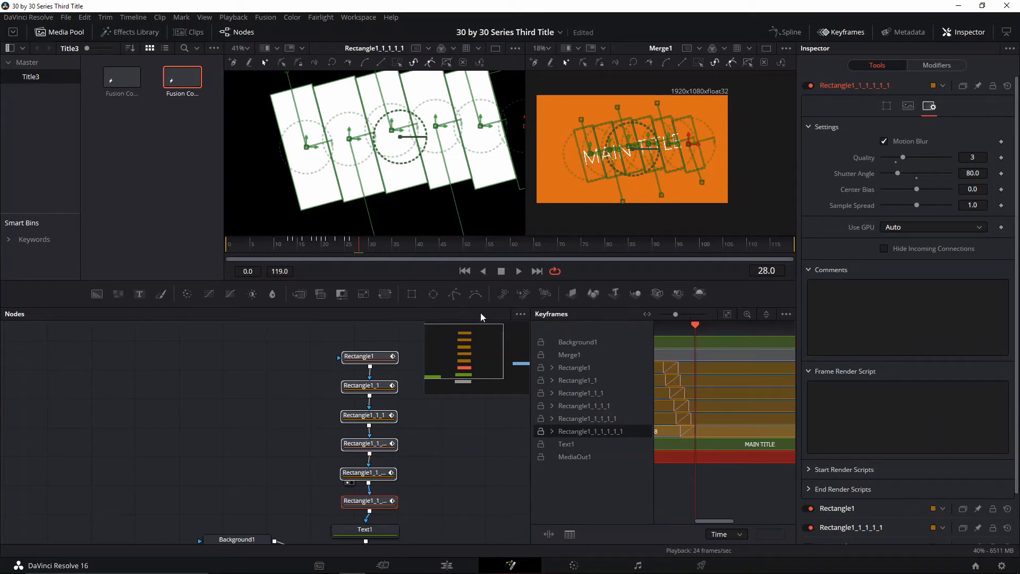
# Add a second Background node beside the Text1 node and close the keyframe editor.
pyautogui.moveTo(251, 416); pyautogui.dragTo(73, 343)
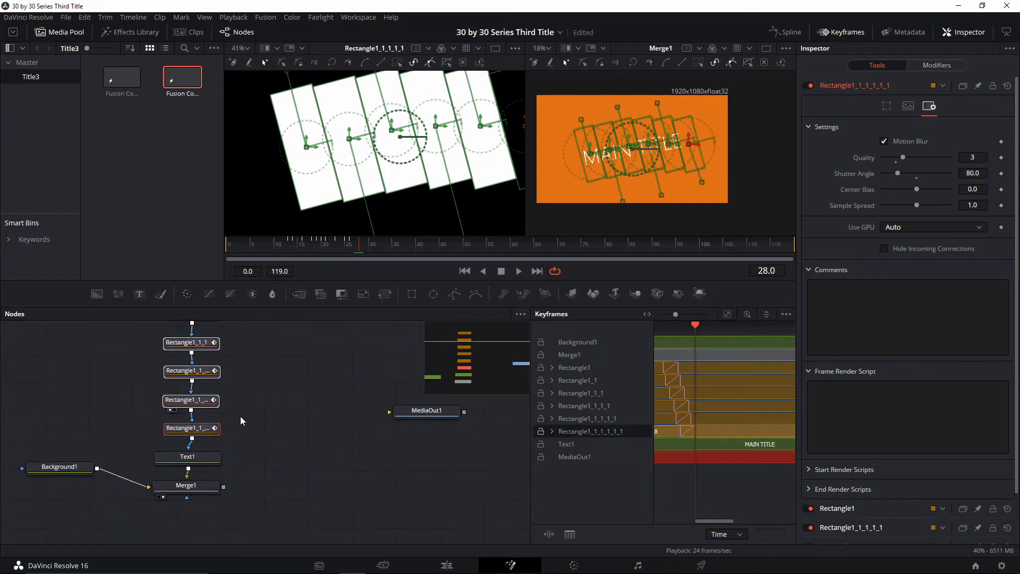
pyautogui.click(268, 452)
pyautogui.moveTo(297, 432); pyautogui.dragTo(314, 446)
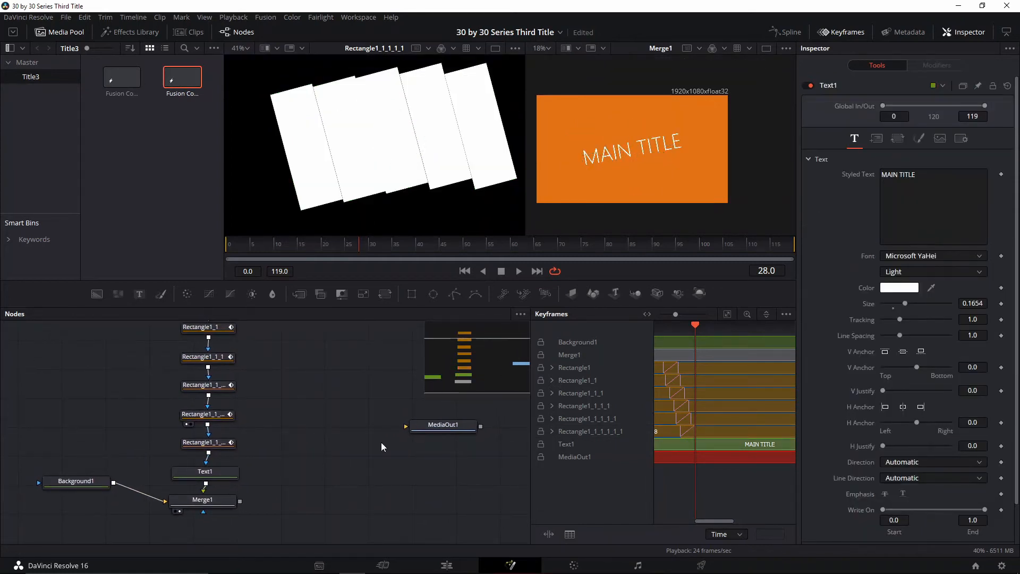
pyautogui.click(210, 499)
pyautogui.click(303, 452)
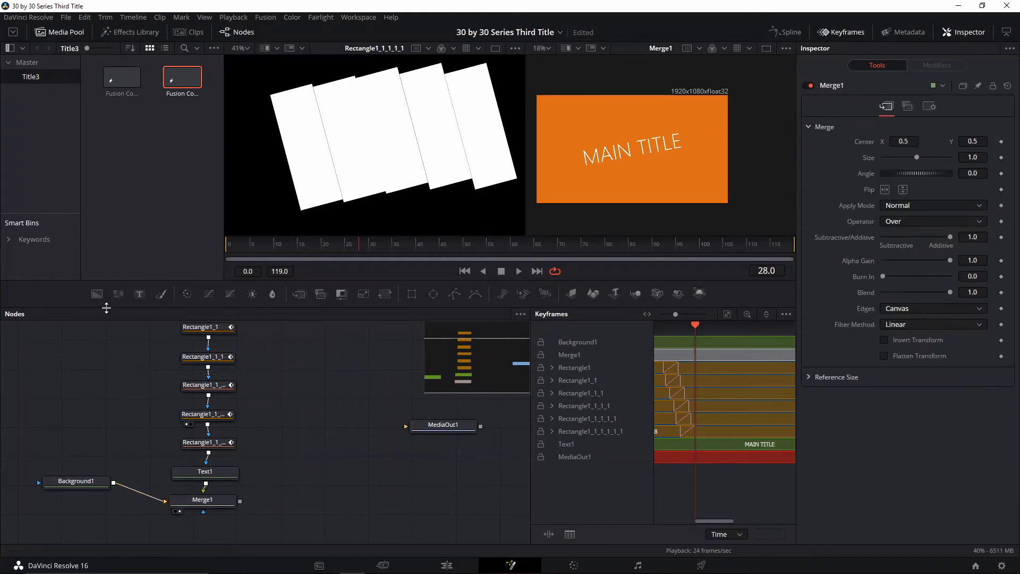
pyautogui.click(97, 293)
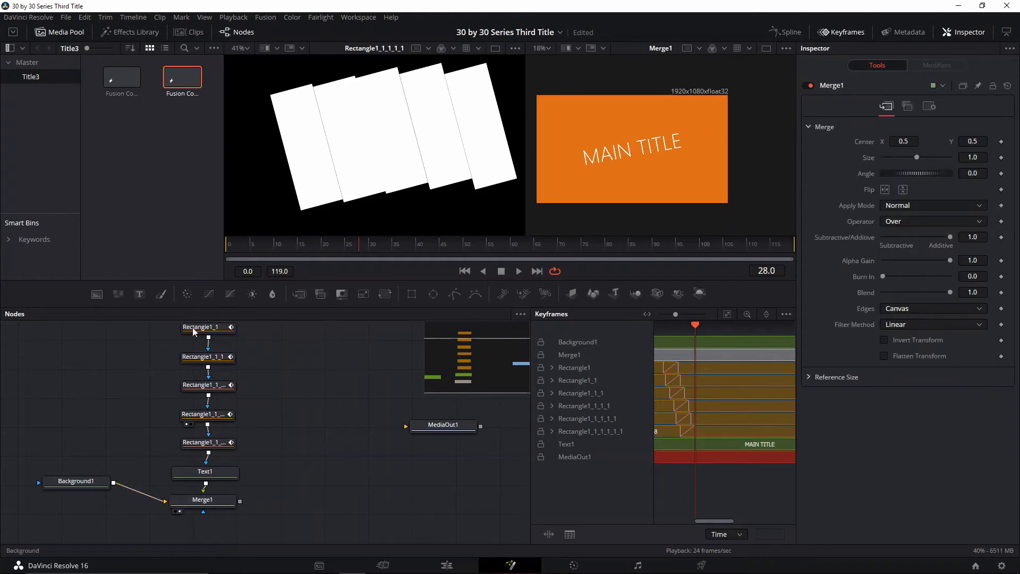
pyautogui.click(842, 35)
pyautogui.moveTo(282, 454); pyautogui.dragTo(277, 440)
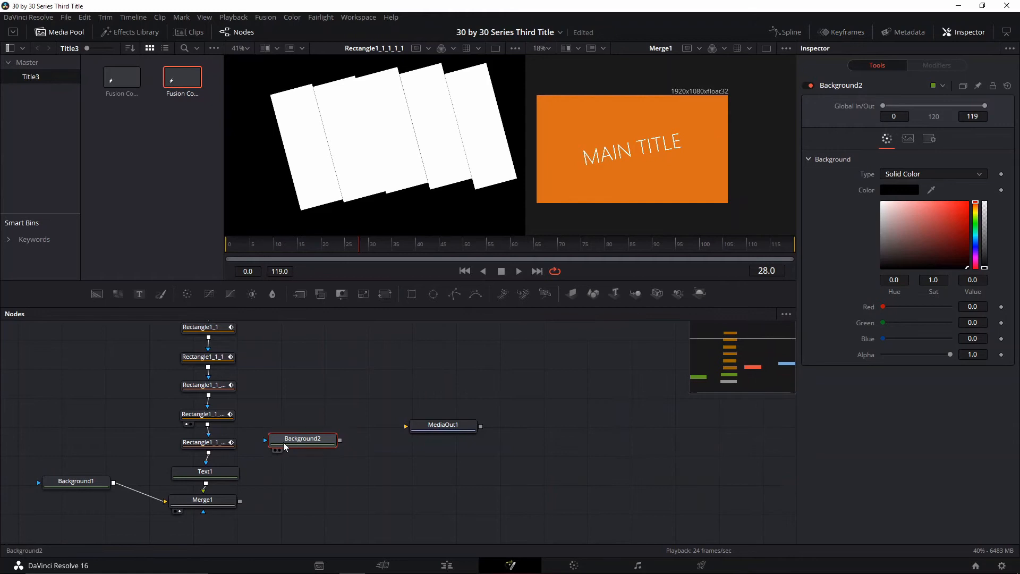
# Mask the new background with a Rectangle, merge it over Merge1, and space the mask node above the background.
pyautogui.click(411, 294)
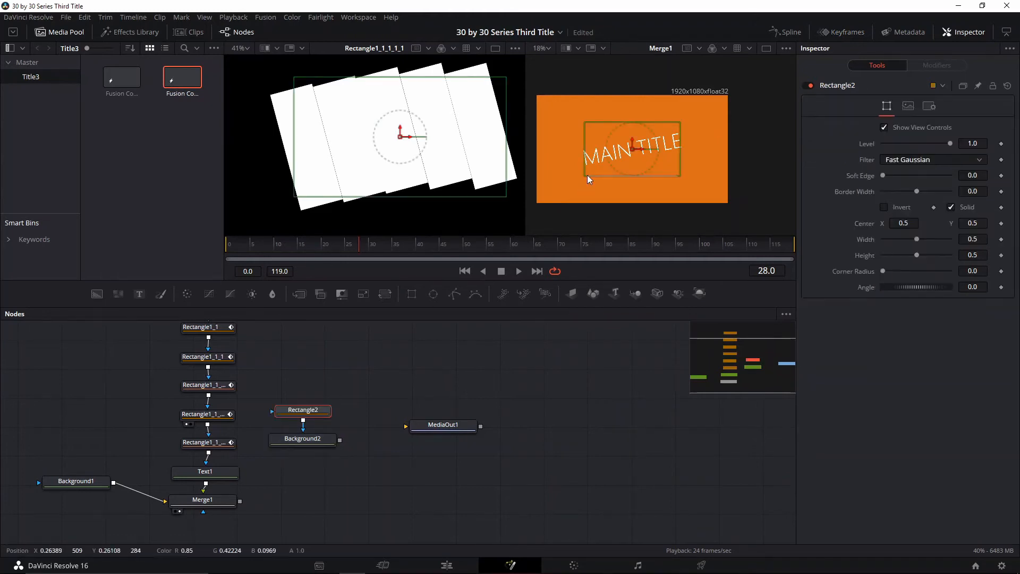
pyautogui.moveTo(340, 440); pyautogui.dragTo(241, 501)
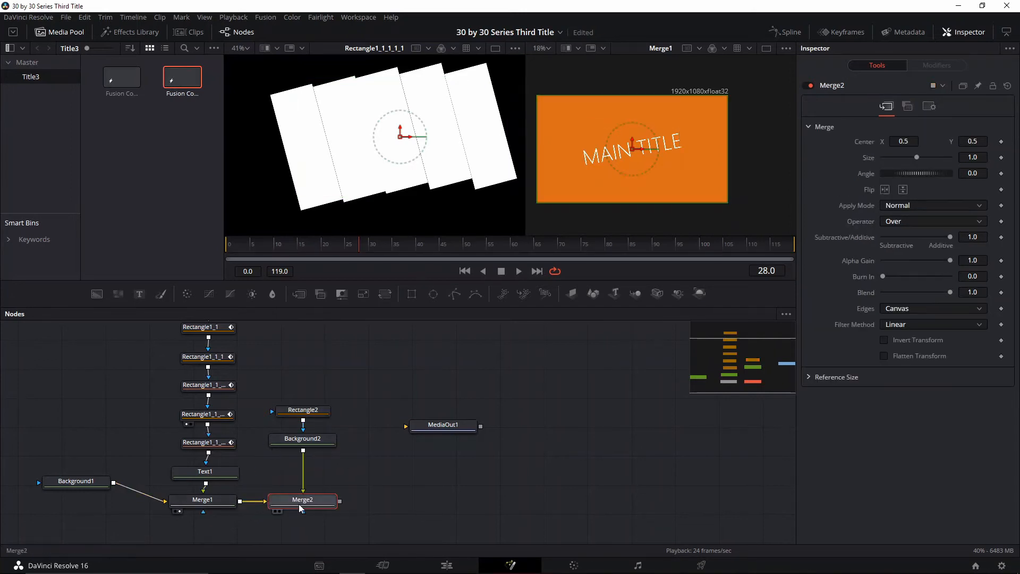
pyautogui.click(313, 439)
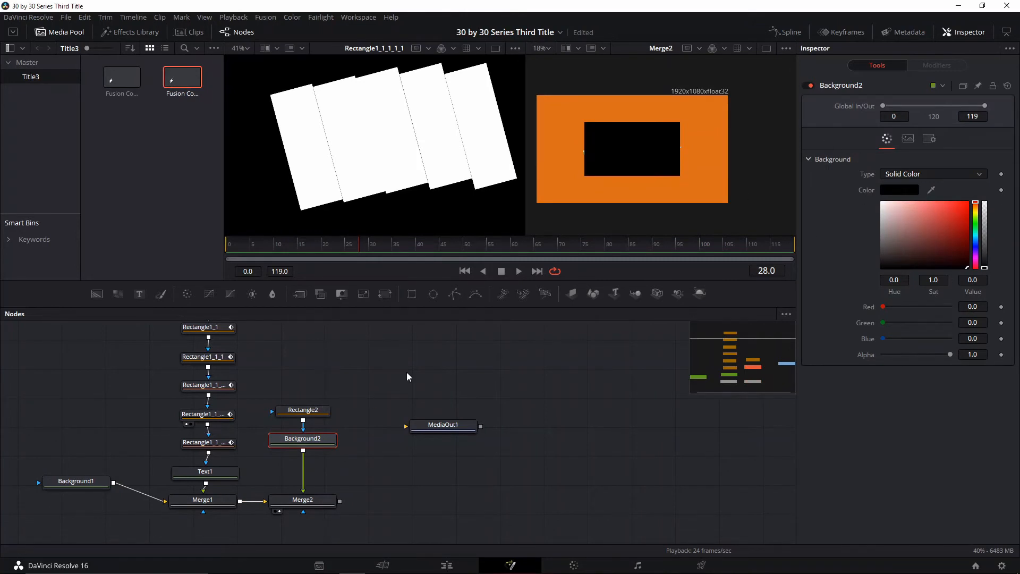
pyautogui.click(304, 410)
pyautogui.moveTo(305, 410); pyautogui.dragTo(309, 372)
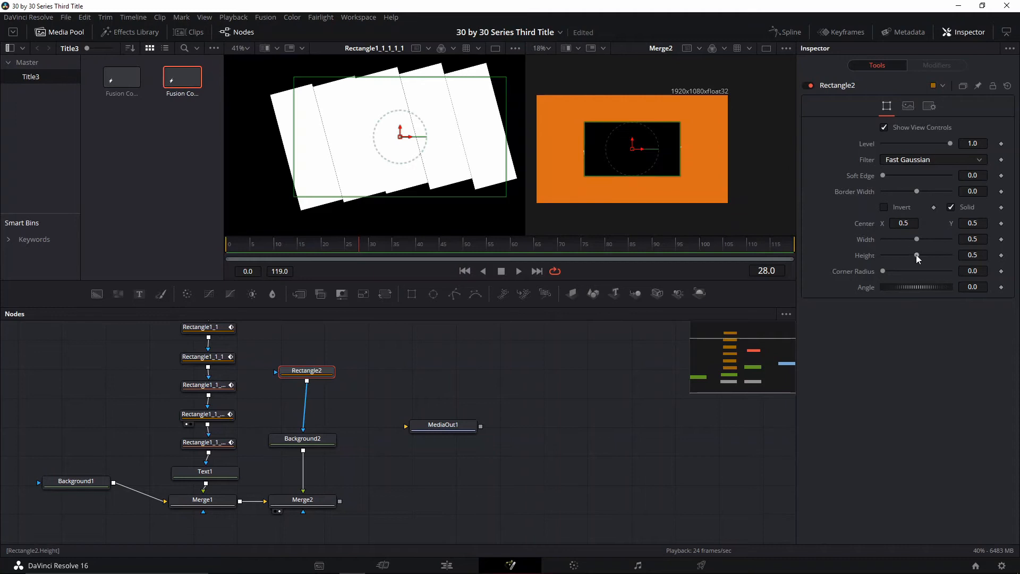
# Shape the new rectangle into a thin tilted line: width 0.669, height 0.016, corner radius 1.0, angle 10.15.
pyautogui.moveTo(917, 256); pyautogui.dragTo(884, 260)
pyautogui.scroll(2, 584, 139)
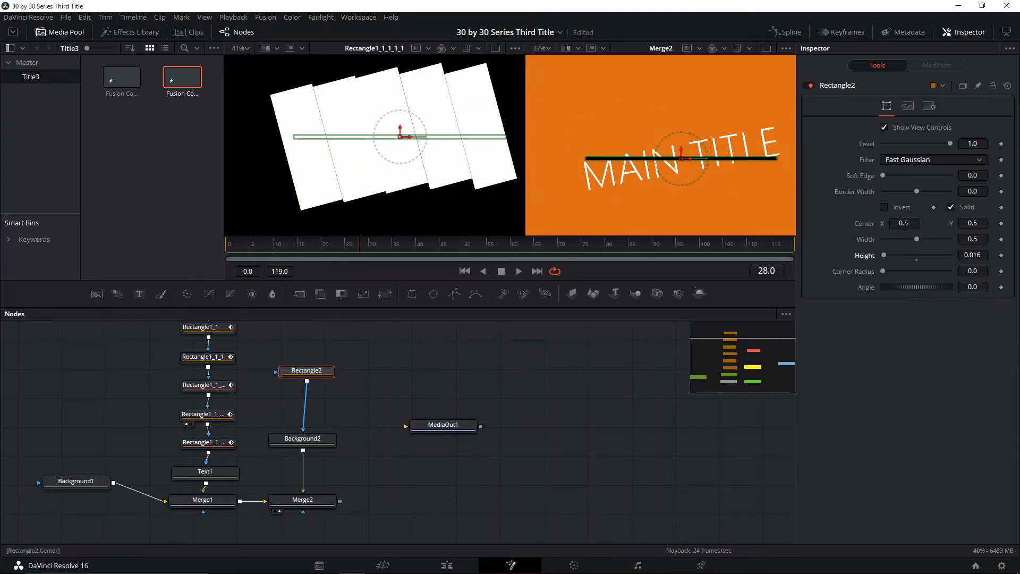
pyautogui.moveTo(921, 238); pyautogui.dragTo(924, 238)
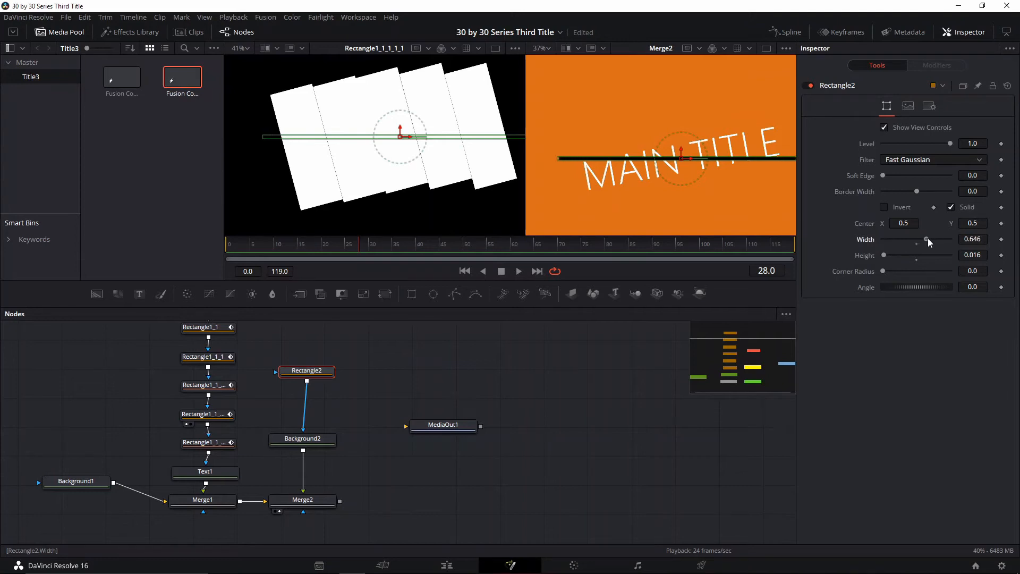
pyautogui.moveTo(909, 287); pyautogui.dragTo(916, 287)
pyautogui.scroll(-2, 683, 186)
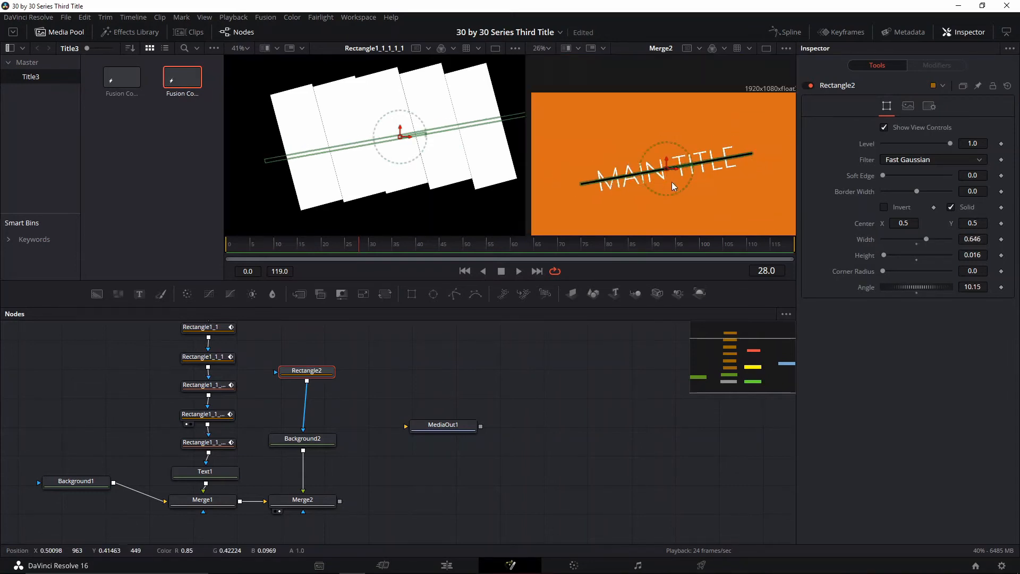
pyautogui.moveTo(927, 239); pyautogui.dragTo(929, 239)
pyautogui.moveTo(876, 271); pyautogui.dragTo(885, 274)
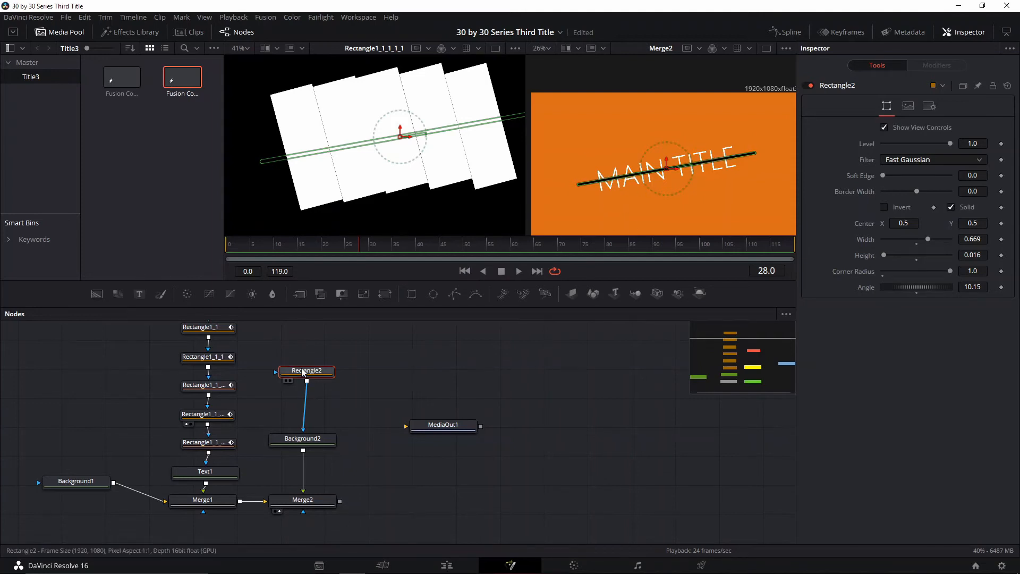
# Paste a copy of the line's rectangle mask between it and Background2, and set the copy's paint mode to Multiply.
pyautogui.moveTo(302, 372); pyautogui.dragTo(302, 367)
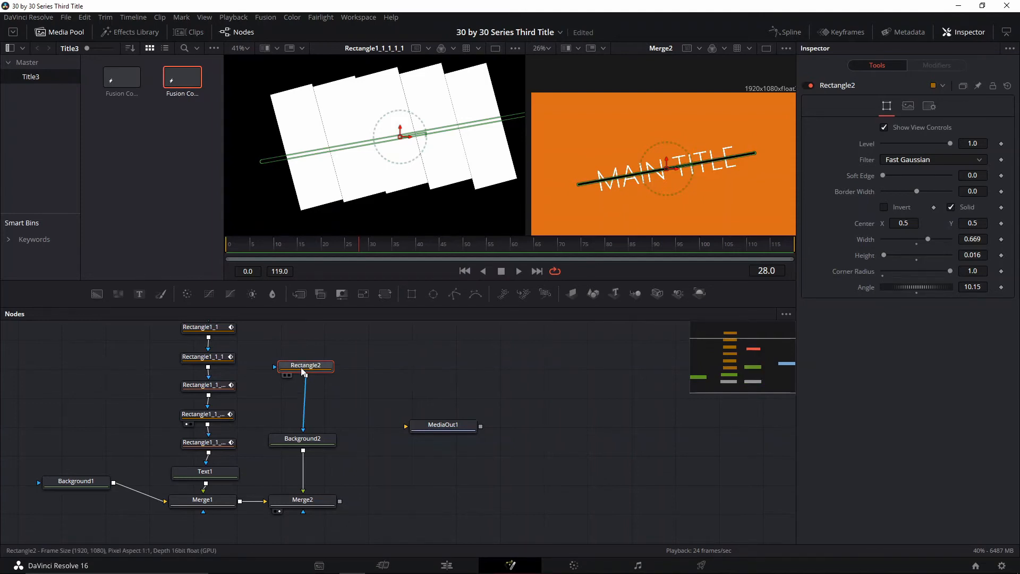
pyautogui.hotkey('ctrl', 'v')
pyautogui.moveTo(308, 400); pyautogui.dragTo(304, 398)
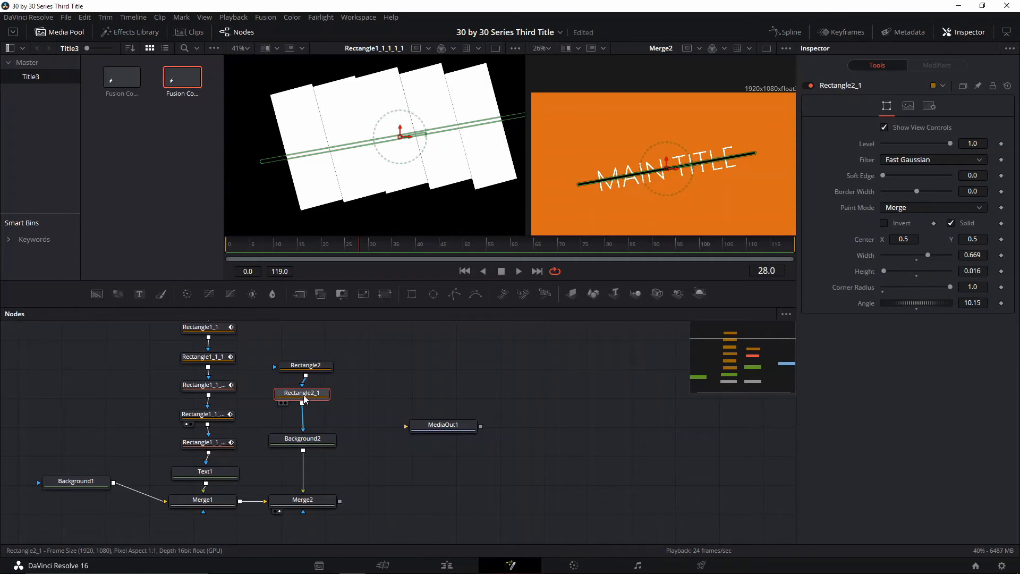
pyautogui.click(890, 210)
pyautogui.click(903, 291)
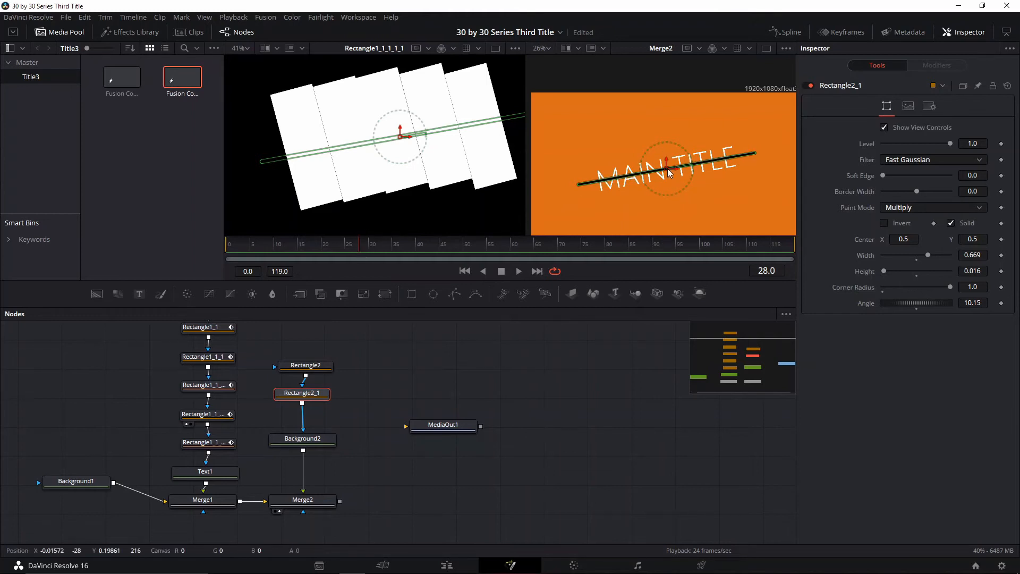
# Move the Rectangle2_1 mask up along the tilted line to its far end, with its center at about X 1.133, Y 0.695.
pyautogui.moveTo(668, 165); pyautogui.dragTo(838, 137)
pyautogui.scroll(4, 759, 158)
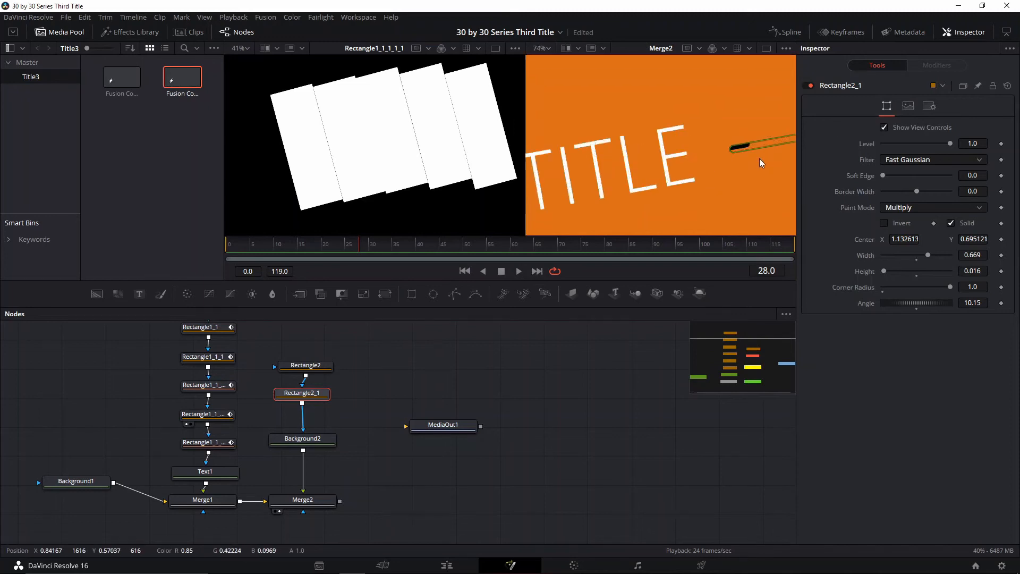
pyautogui.moveTo(734, 163); pyautogui.dragTo(590, 200)
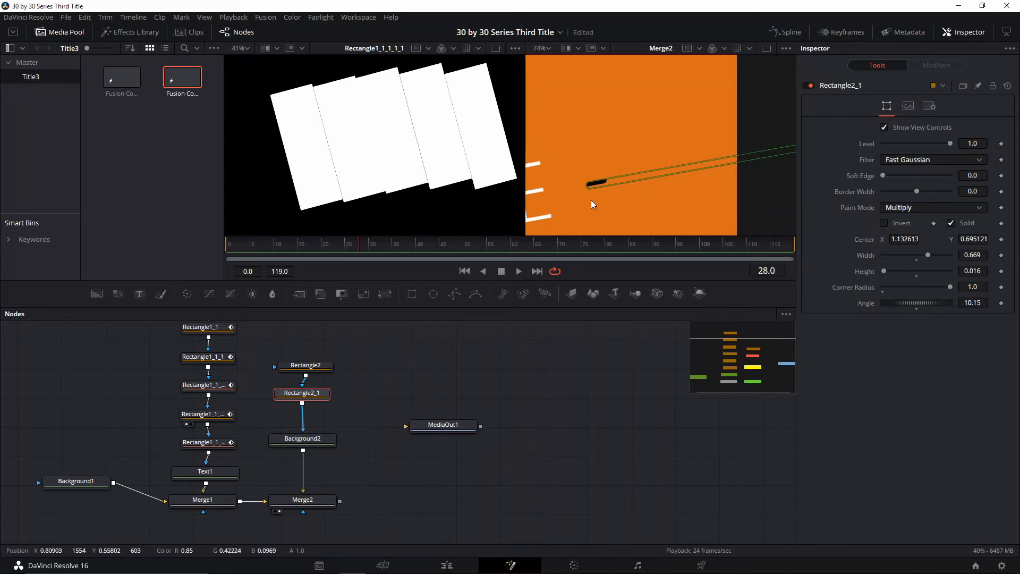
# Display the Rectangle2_1 mask in the first viewer.
pyautogui.click(295, 504)
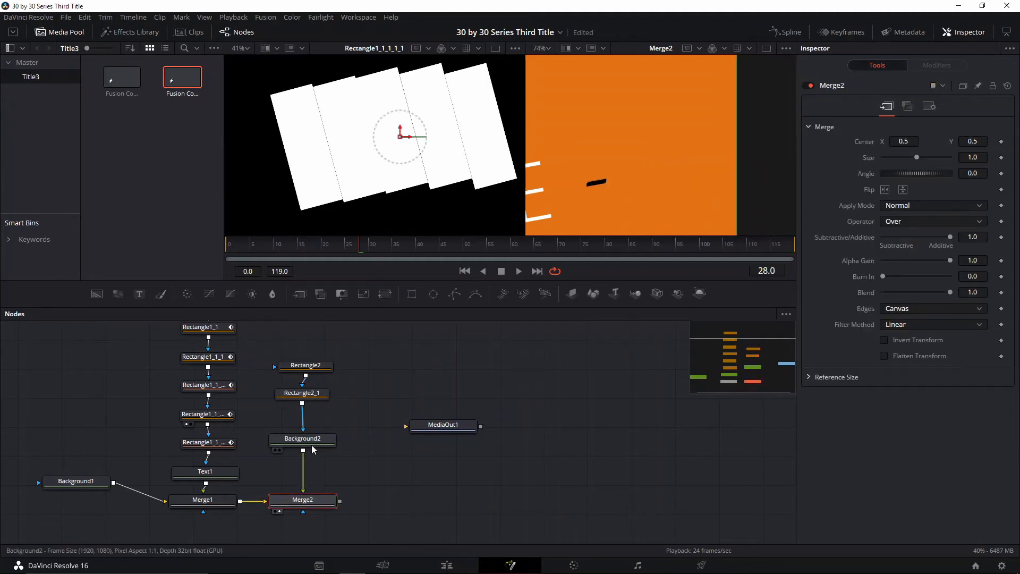
pyautogui.press('1')
pyautogui.click(306, 396)
pyautogui.press('1')
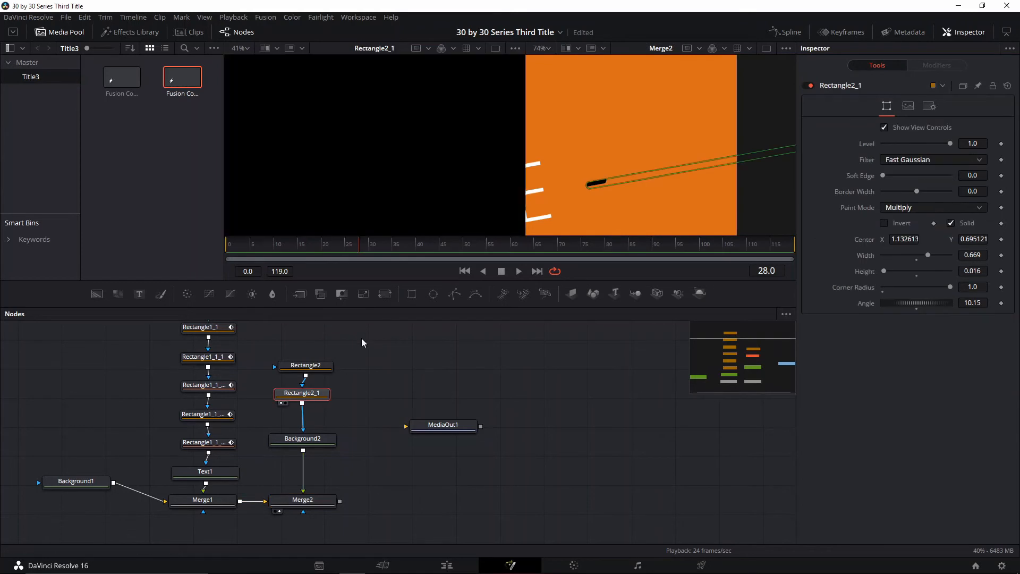
# Adjust the mask's center to about X 1.150, Y 0.708 and keyframe the center at frame 28.
pyautogui.scroll(-5, 432, 137)
pyautogui.moveTo(432, 137); pyautogui.dragTo(349, 182)
pyautogui.scroll(1, 349, 178)
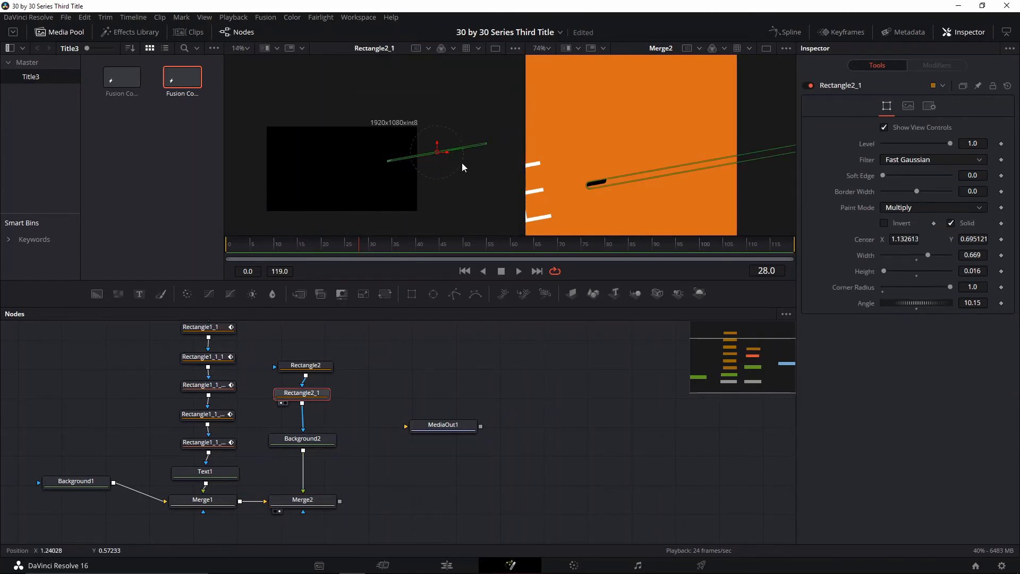
pyautogui.moveTo(436, 152); pyautogui.dragTo(439, 155)
pyautogui.moveTo(589, 207); pyautogui.dragTo(621, 196)
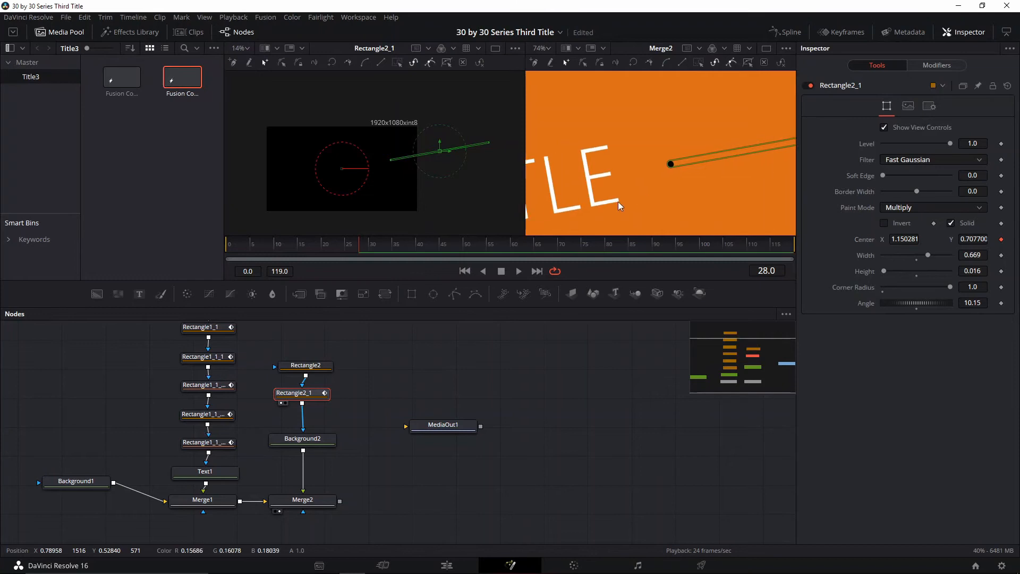
# At frame 13, move the mask past the line's lower end, with its center at about X -0.132, Y 0.293.
pyautogui.moveTo(361, 249); pyautogui.dragTo(294, 250)
pyautogui.scroll(-1, 620, 180)
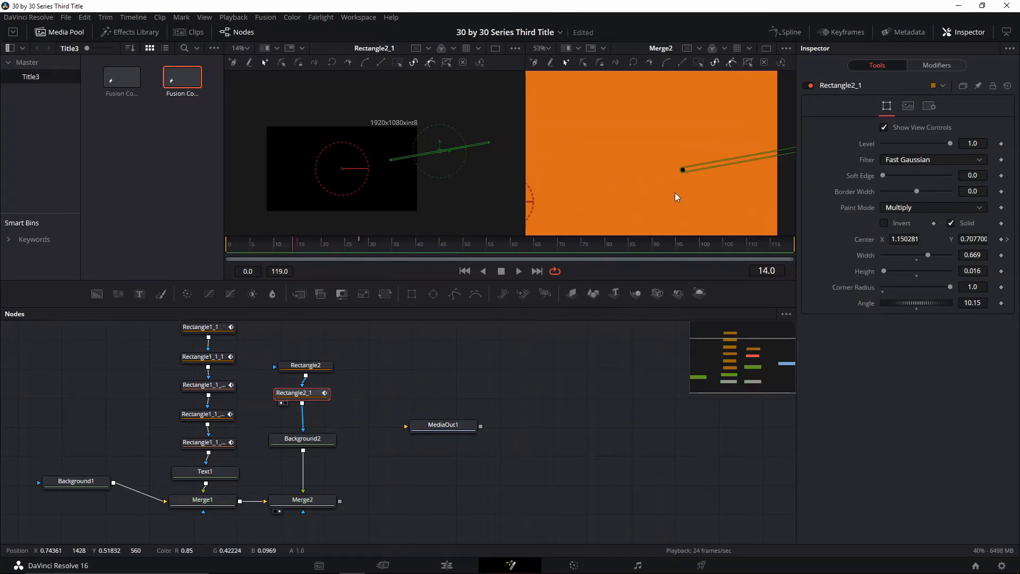
pyautogui.scroll(-1, 674, 192)
pyautogui.scroll(-1, 573, 212)
pyautogui.moveTo(572, 212); pyautogui.dragTo(647, 192)
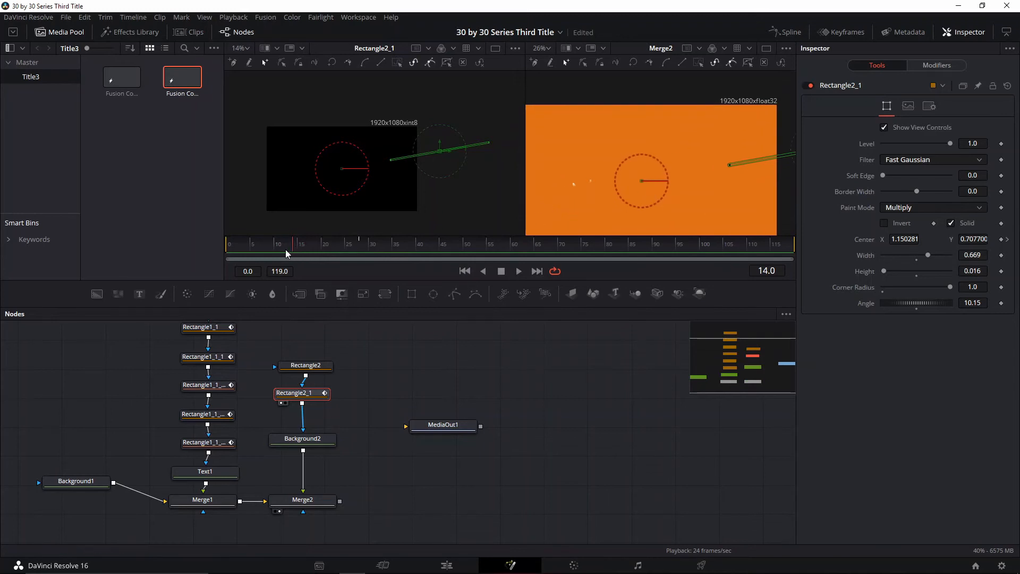
pyautogui.press('Left')
pyautogui.moveTo(439, 151); pyautogui.dragTo(247, 187)
# Fine-tune the frame 13 mask position at the line's lower tip to a center of about X -0.154, Y 0.291.
pyautogui.scroll(10, 565, 192)
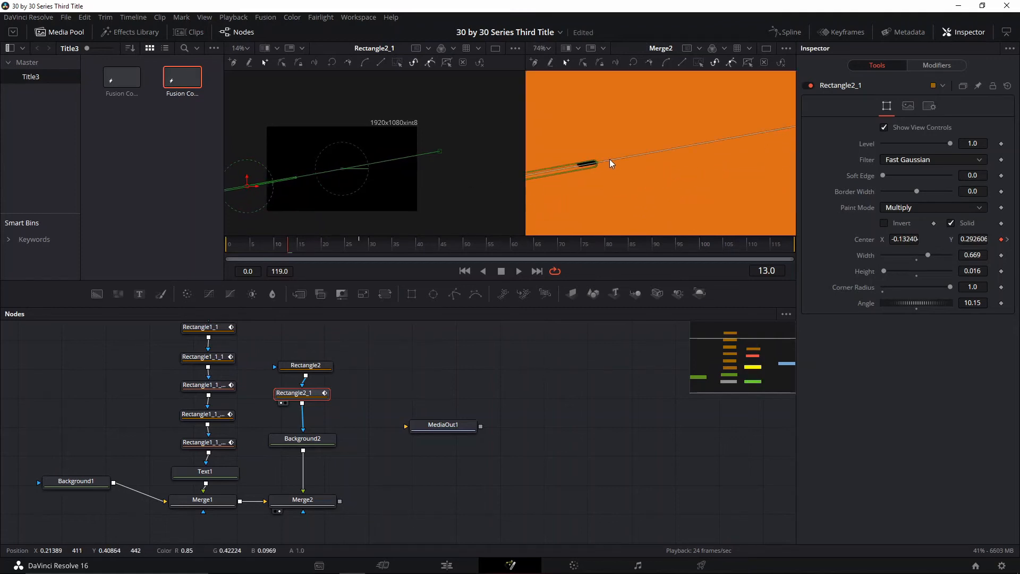
pyautogui.scroll(3, 585, 162)
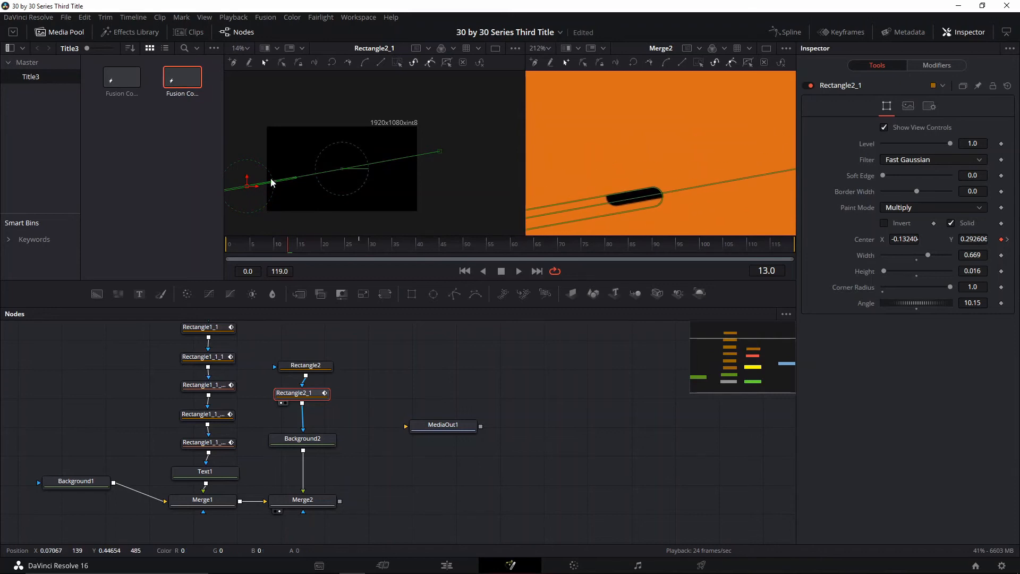
pyautogui.moveTo(247, 187); pyautogui.dragTo(243, 186)
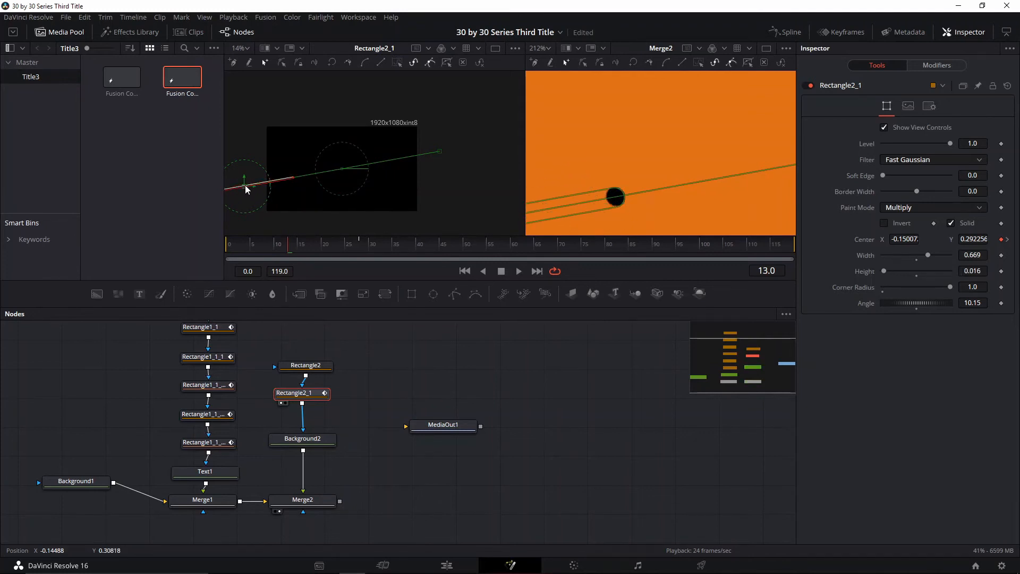
pyautogui.moveTo(251, 189); pyautogui.dragTo(247, 194)
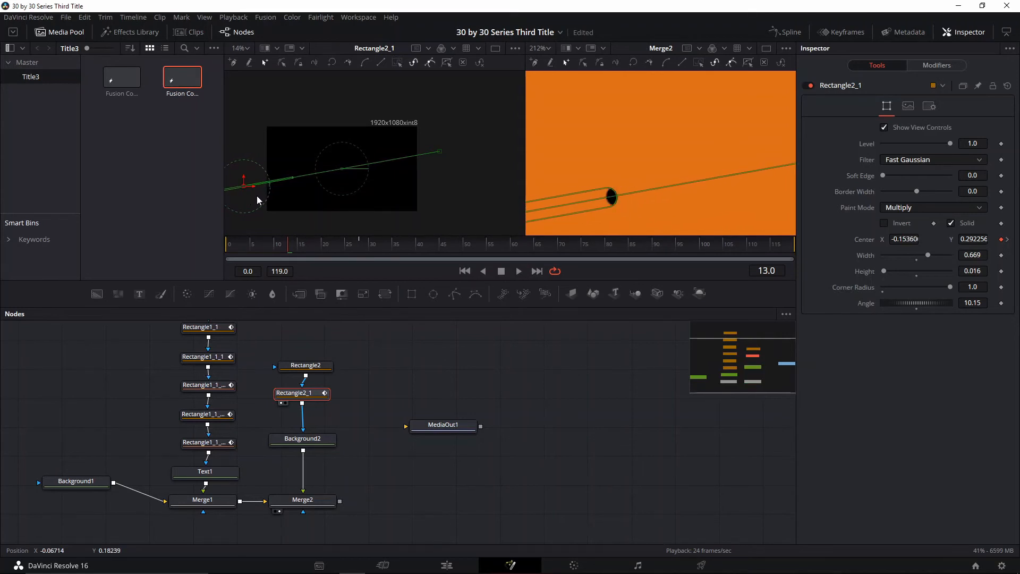
pyautogui.press('Left')
pyautogui.press('Down')
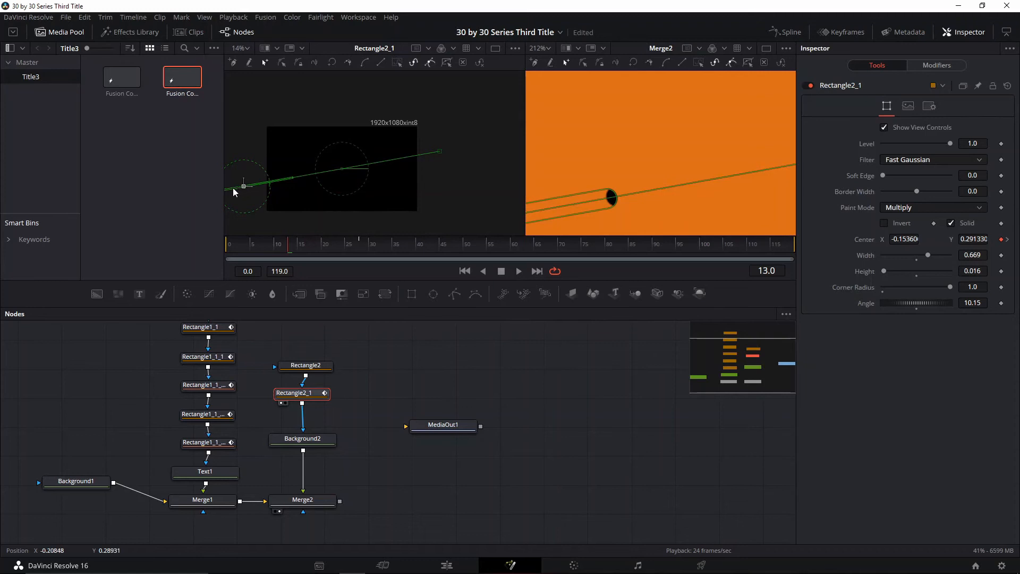
# Reposition the mask over the line's lower tip at frame 13, nudging its center to about X -0.150, Y 0.293.
pyautogui.moveTo(233, 192); pyautogui.dragTo(246, 187)
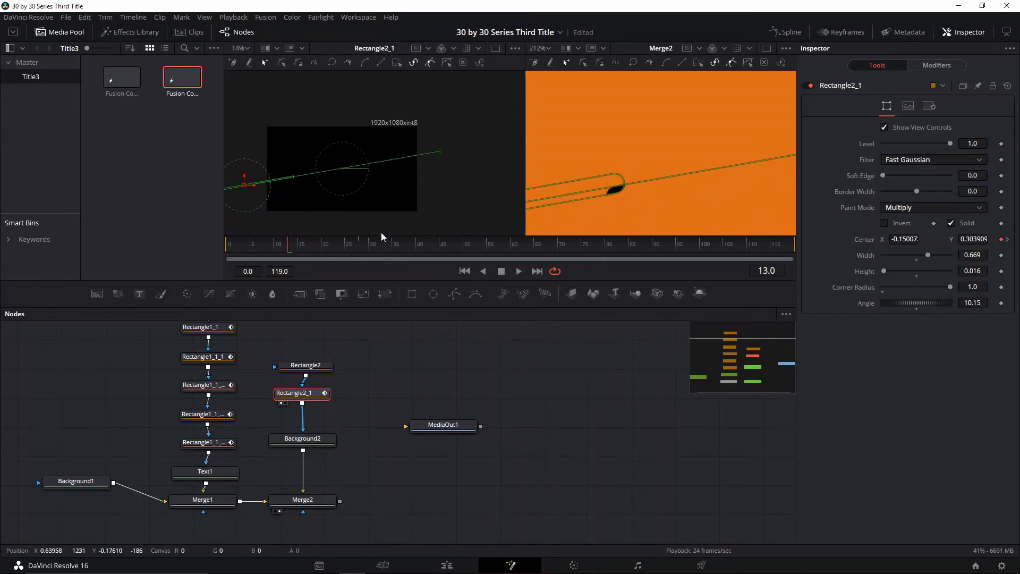
pyautogui.press('Down')
pyautogui.press('Down')
pyautogui.press('Down')
pyautogui.press('Down')
pyautogui.press('Down')
pyautogui.press('Down')
pyautogui.press('Down')
pyautogui.press('Down')
pyautogui.press('Down')
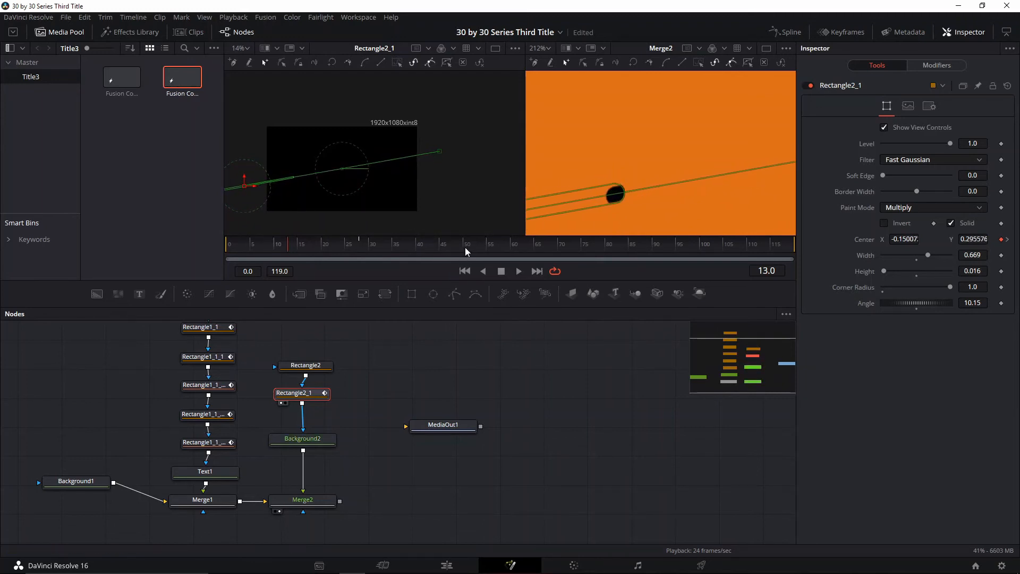
pyautogui.press('Down')
pyautogui.press('Down')
pyautogui.press('Down')
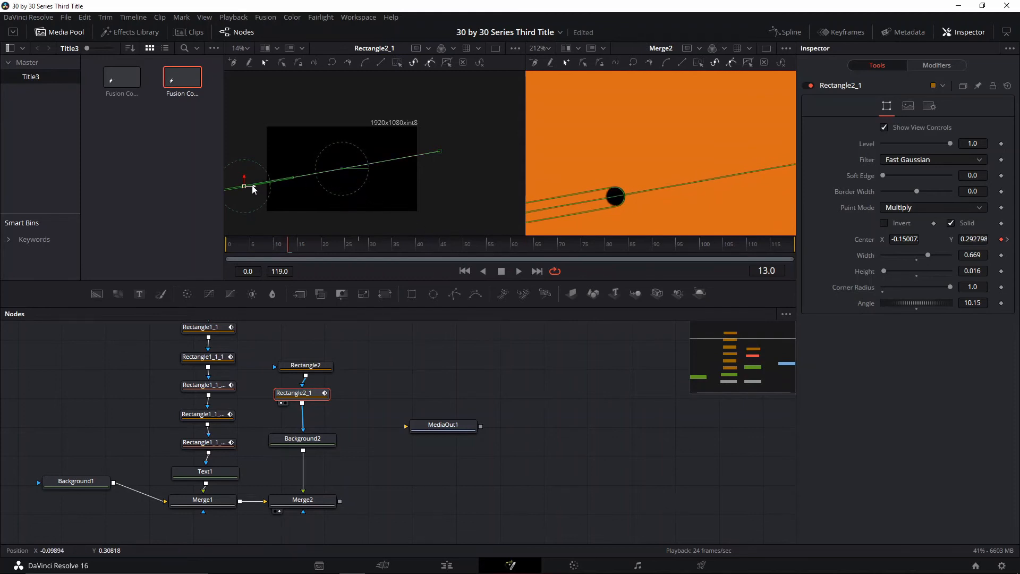
# Shift the mask further off the line's lower end at frame 13, to a center of about X -0.157, Y 0.287.
pyautogui.moveTo(252, 186); pyautogui.dragTo(250, 185)
pyautogui.press('Down')
pyautogui.press('Down')
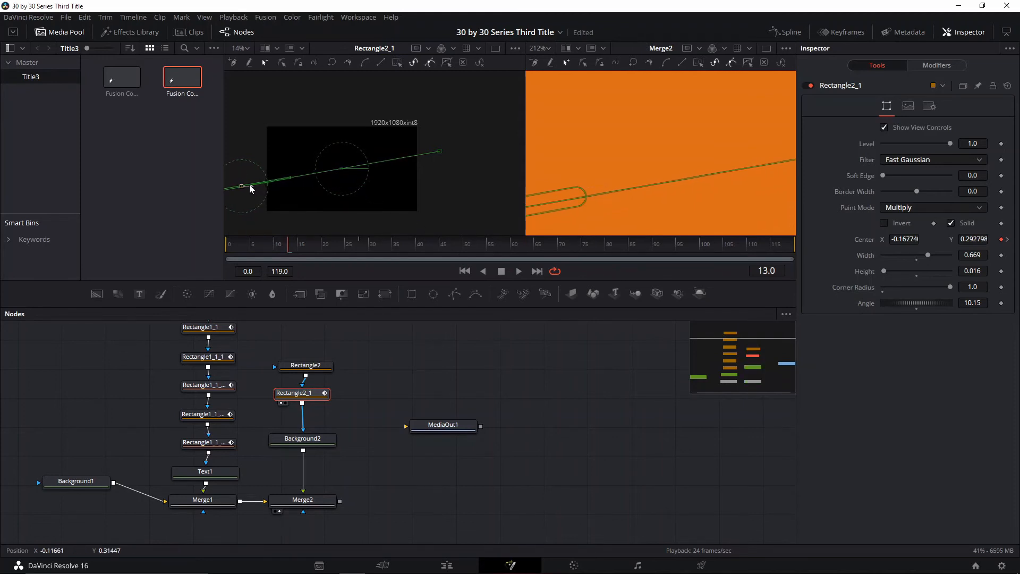
pyautogui.press('Down')
pyautogui.press('Down')
pyautogui.press('Down')
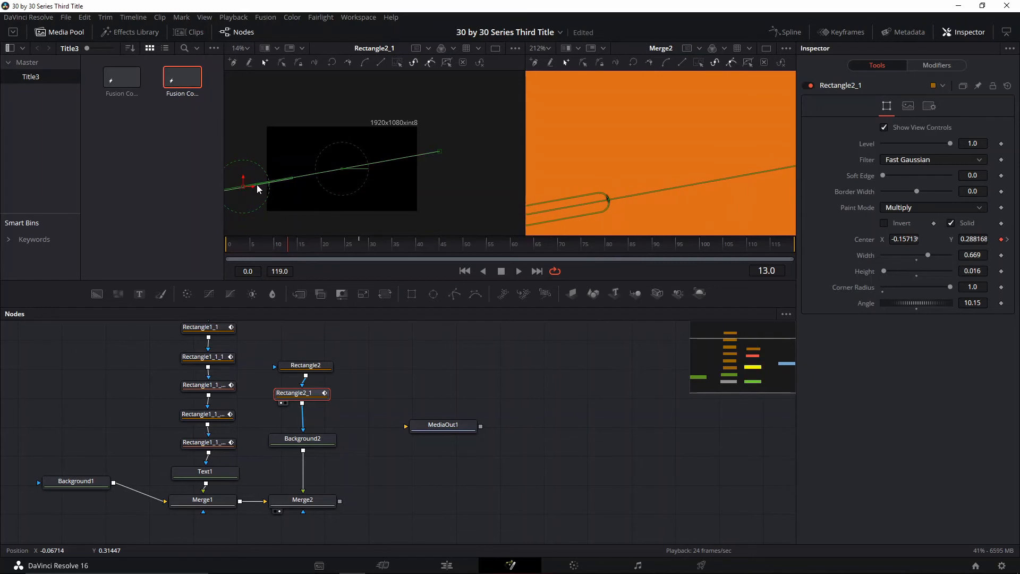
pyautogui.press('Down')
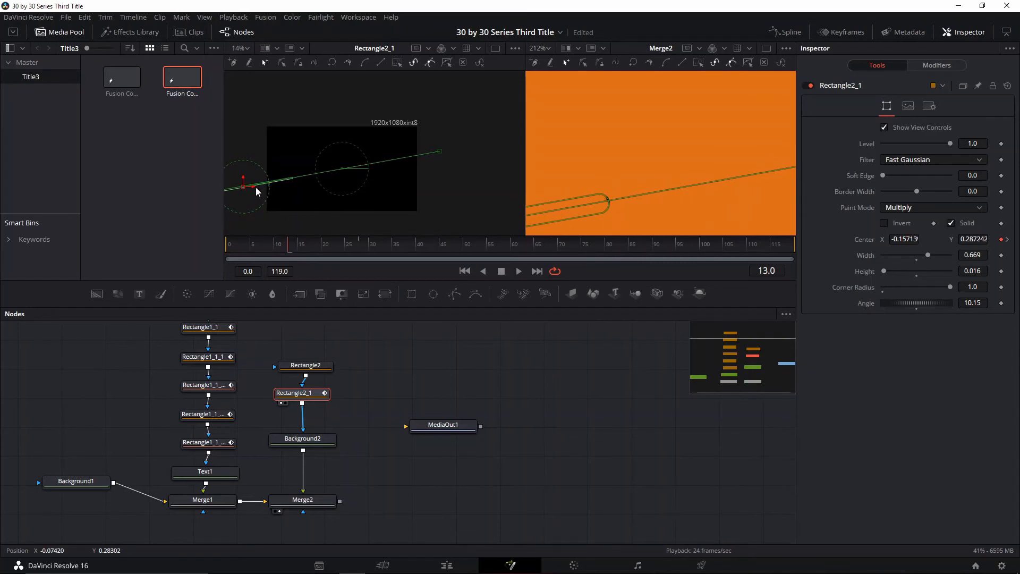
pyautogui.rightClick(254, 187)
pyautogui.press('Escape')
# Play back the line's mask reveal with the full title frame in view.
pyautogui.press('space')
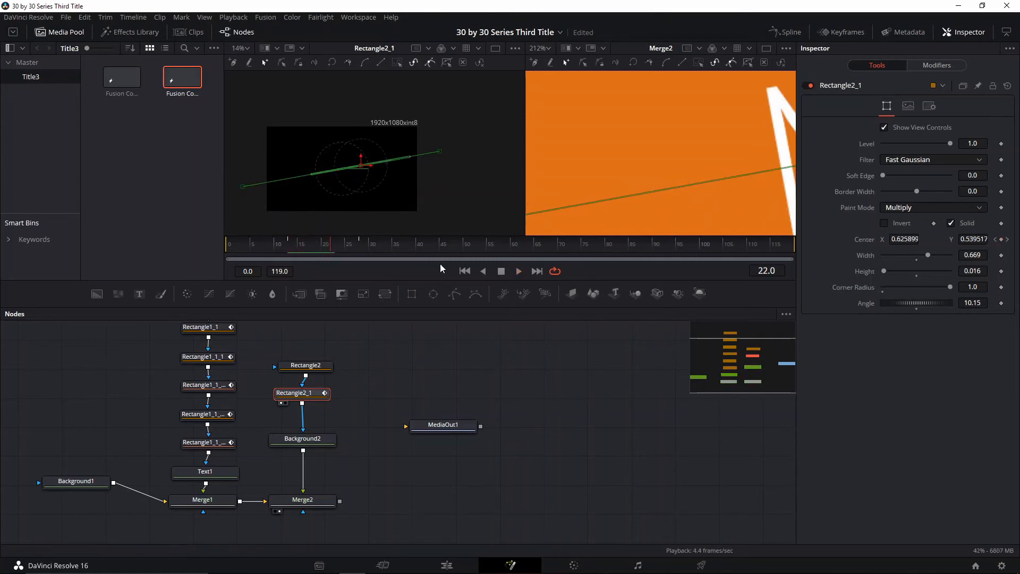
pyautogui.moveTo(664, 161); pyautogui.dragTo(462, 151)
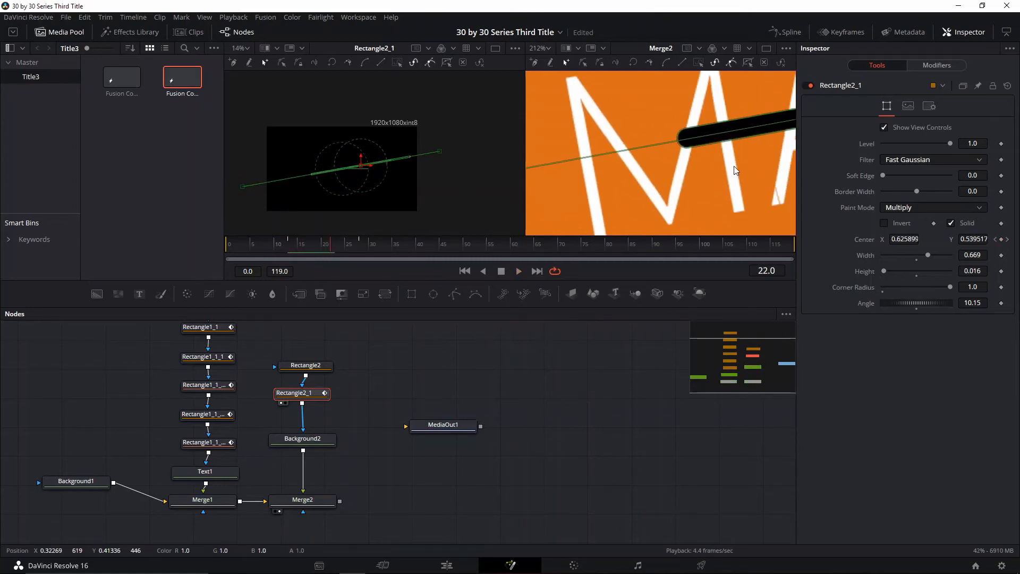
pyautogui.scroll(-8, 709, 172)
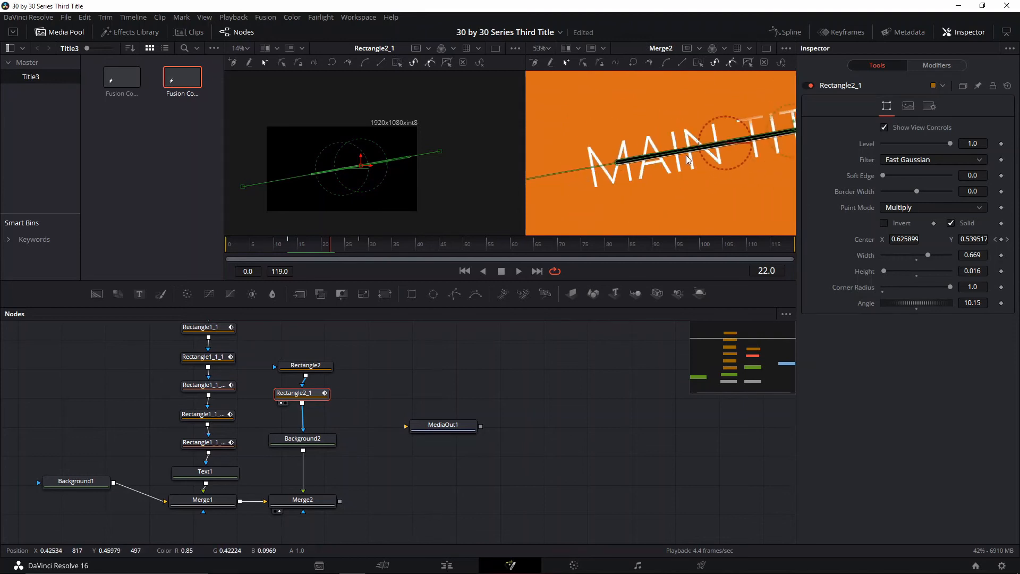
pyautogui.scroll(-4, 686, 155)
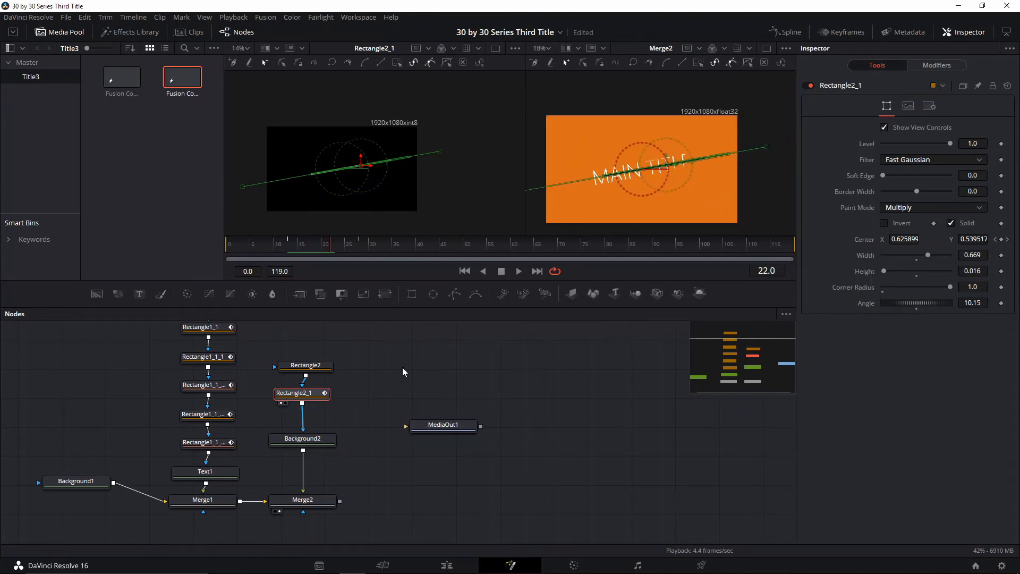
pyautogui.moveTo(370, 247); pyautogui.dragTo(252, 247)
pyautogui.press('space')
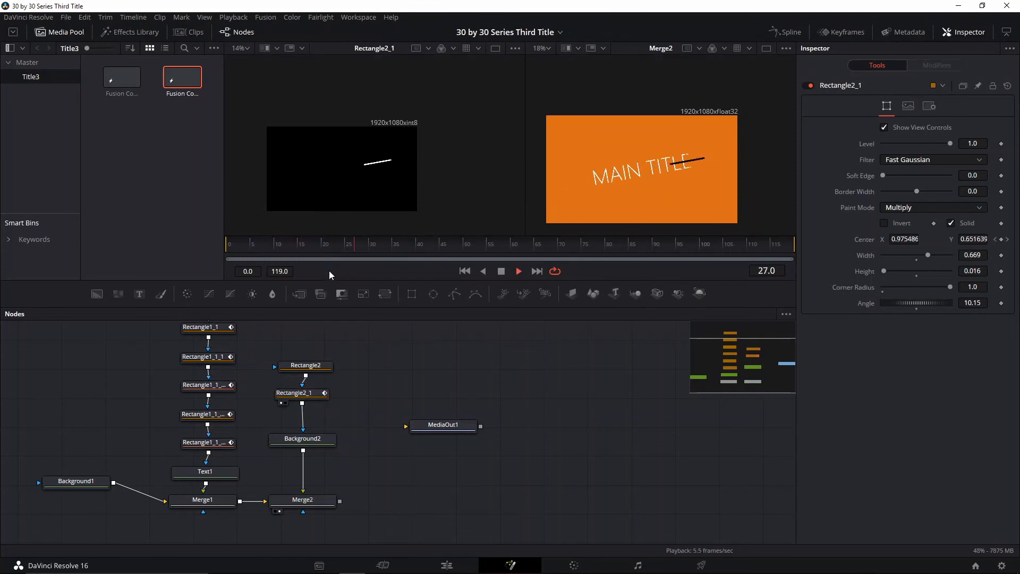
# With Rectangle2_1 selected, go to frame 25 and expand the mask's track in the keyframe editor.
pyautogui.click(306, 393)
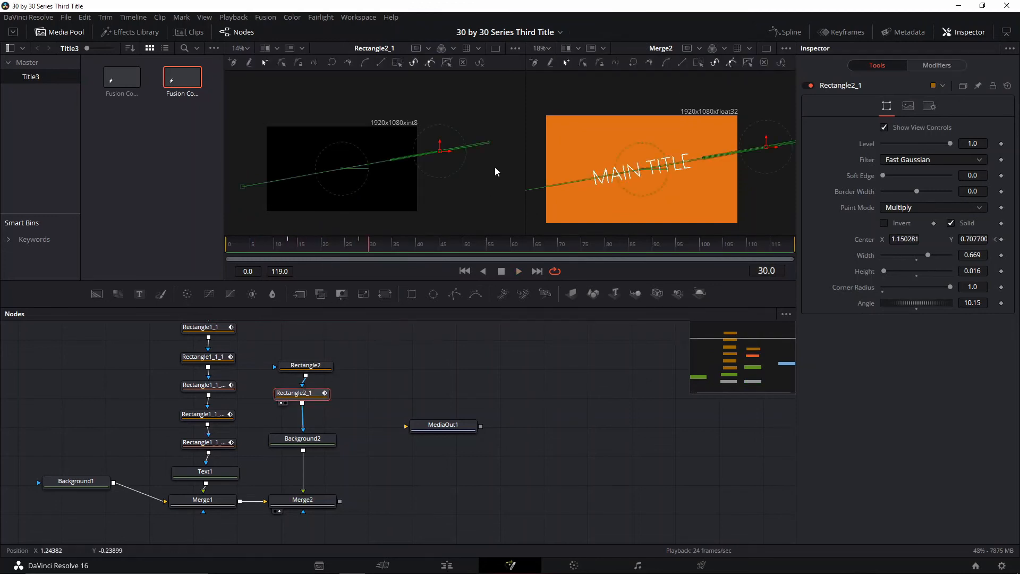
pyautogui.click(358, 246)
pyautogui.moveTo(358, 246); pyautogui.dragTo(348, 248)
pyautogui.click(841, 32)
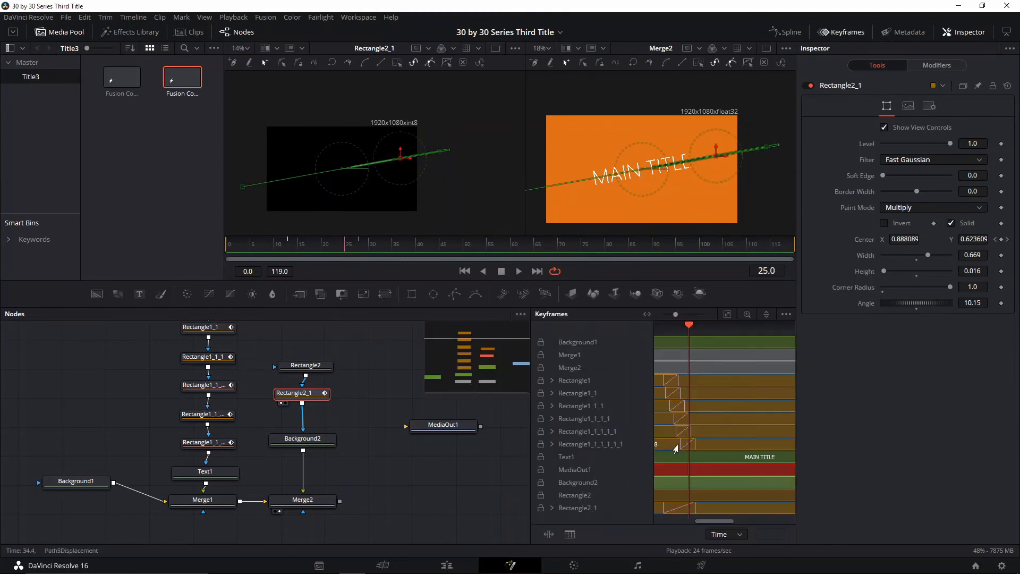
pyautogui.click(552, 507)
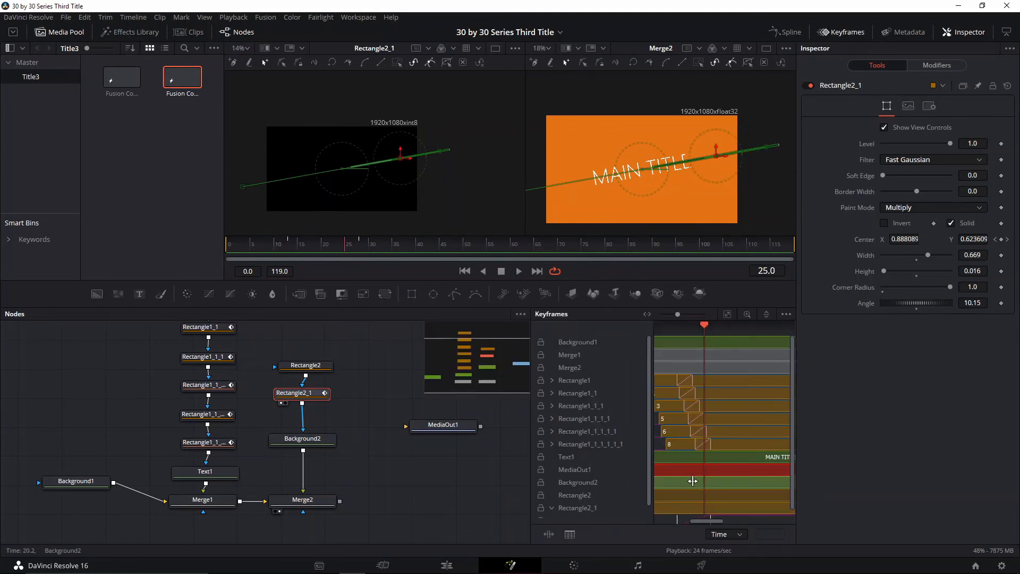
pyautogui.scroll(-4, 714, 500)
pyautogui.scroll(3, 714, 500)
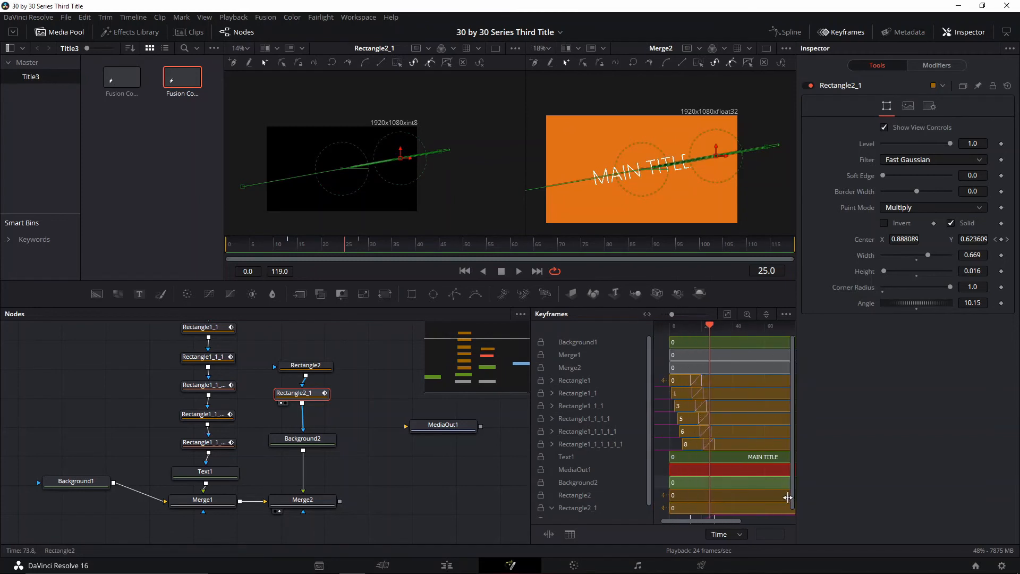
pyautogui.moveTo(792, 501); pyautogui.dragTo(793, 520)
pyautogui.moveTo(722, 520); pyautogui.dragTo(724, 521)
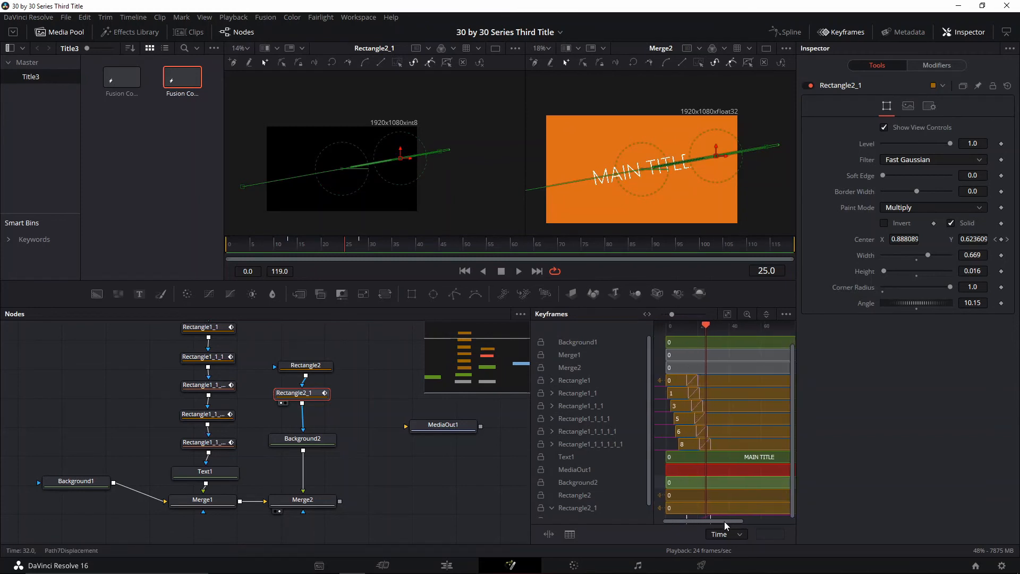
pyautogui.click(581, 508)
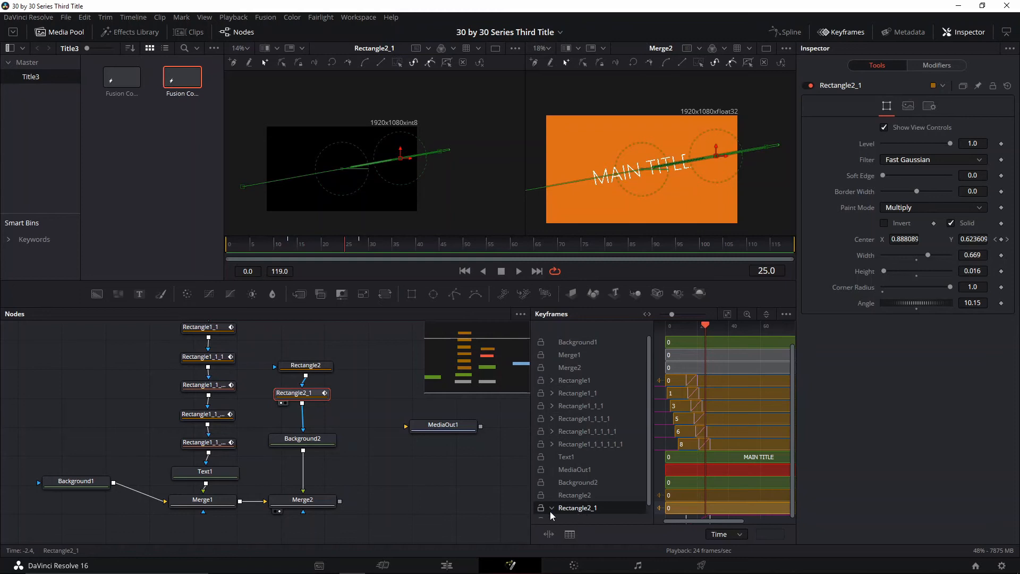
# Limit the keyframe editor to selected tools, move the mask's end keyframe to frame 25, and play back the animation.
pyautogui.click(785, 314)
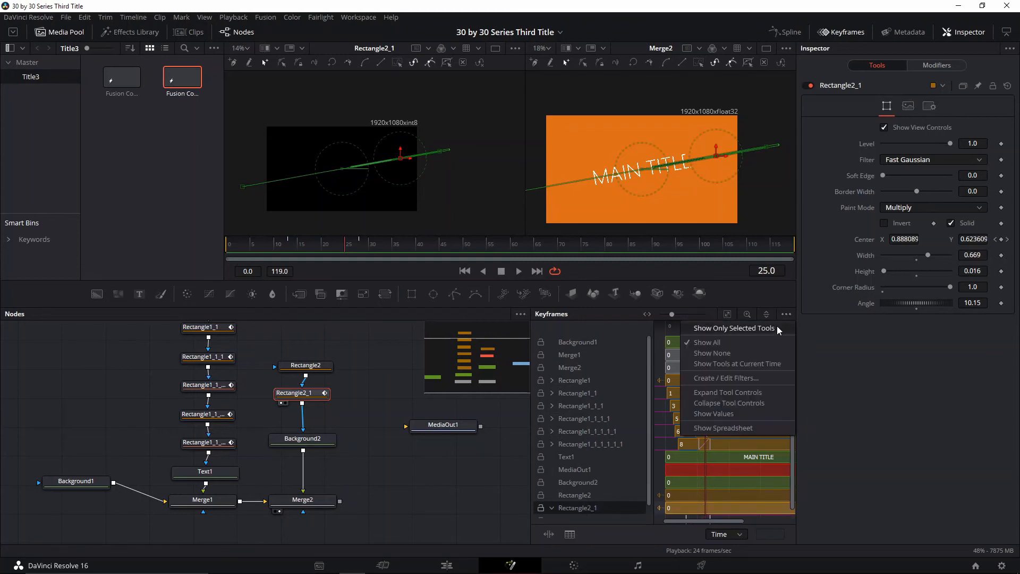
pyautogui.click(776, 326)
pyautogui.moveTo(704, 359); pyautogui.dragTo(672, 321)
pyautogui.press('space')
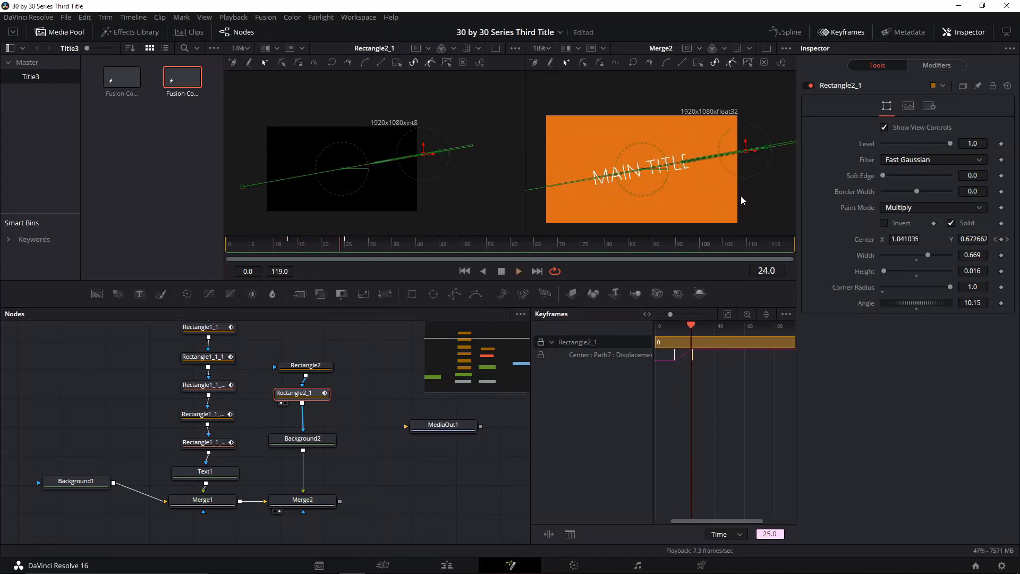
# Show Rectangle2_1's displacement curve in the Spline editor and smooth both of its keyframes.
pyautogui.click(833, 33)
pyautogui.click(786, 32)
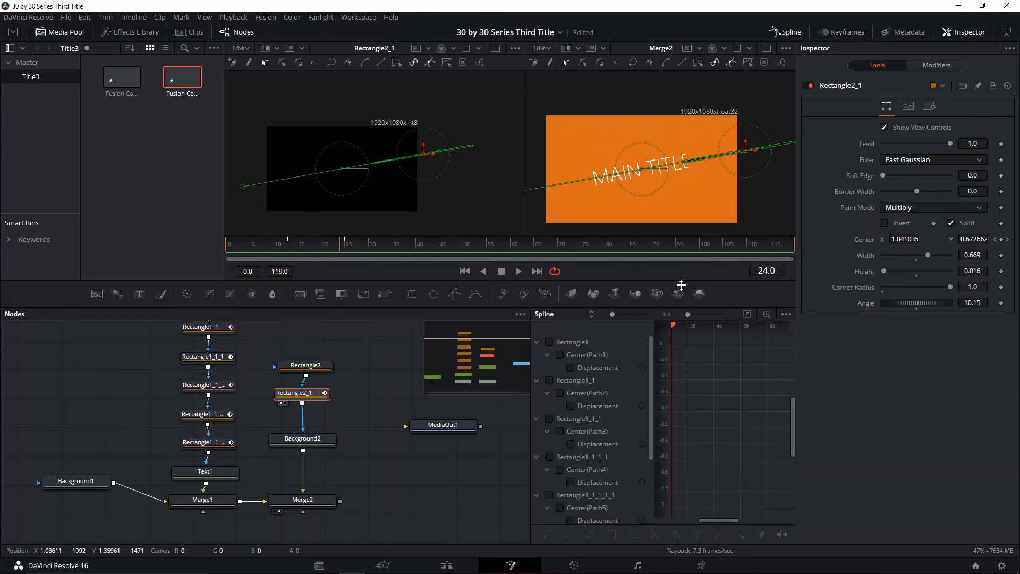
pyautogui.moveTo(750, 387); pyautogui.dragTo(773, 382)
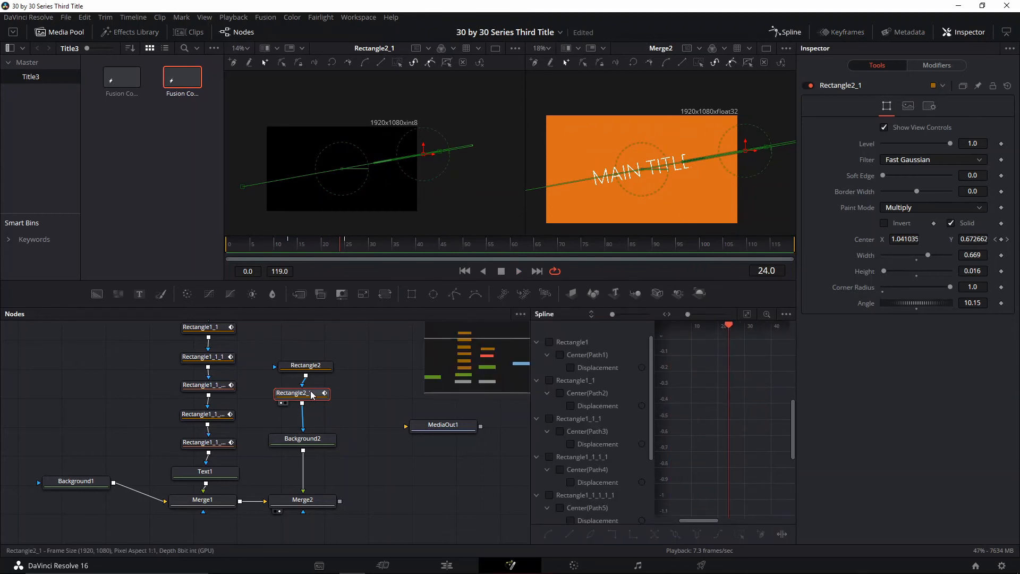
pyautogui.moveTo(741, 461); pyautogui.dragTo(747, 423)
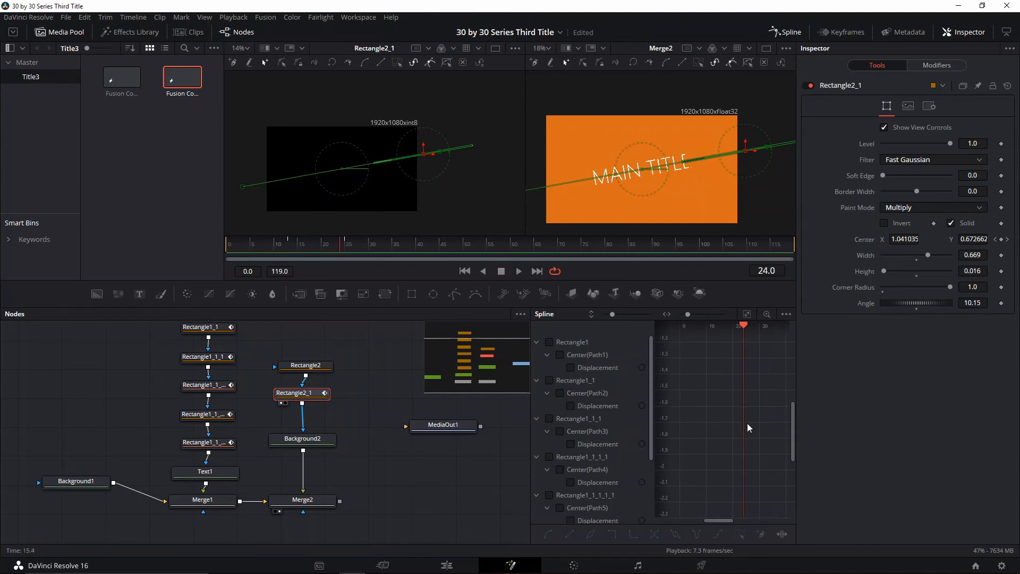
pyautogui.scroll(-4, 743, 425)
pyautogui.scroll(-4, 726, 452)
pyautogui.scroll(-3, 583, 480)
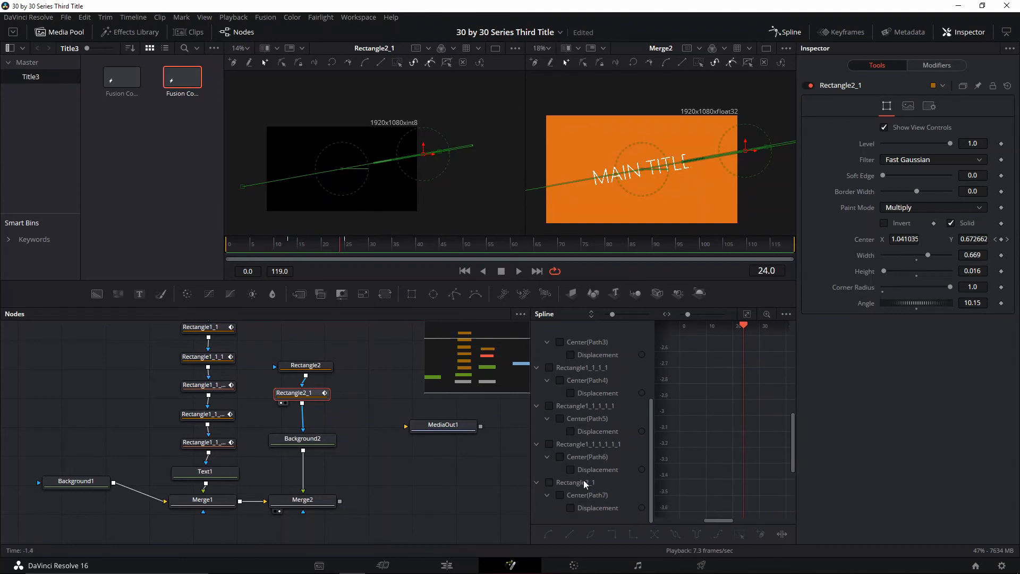
pyautogui.click(549, 482)
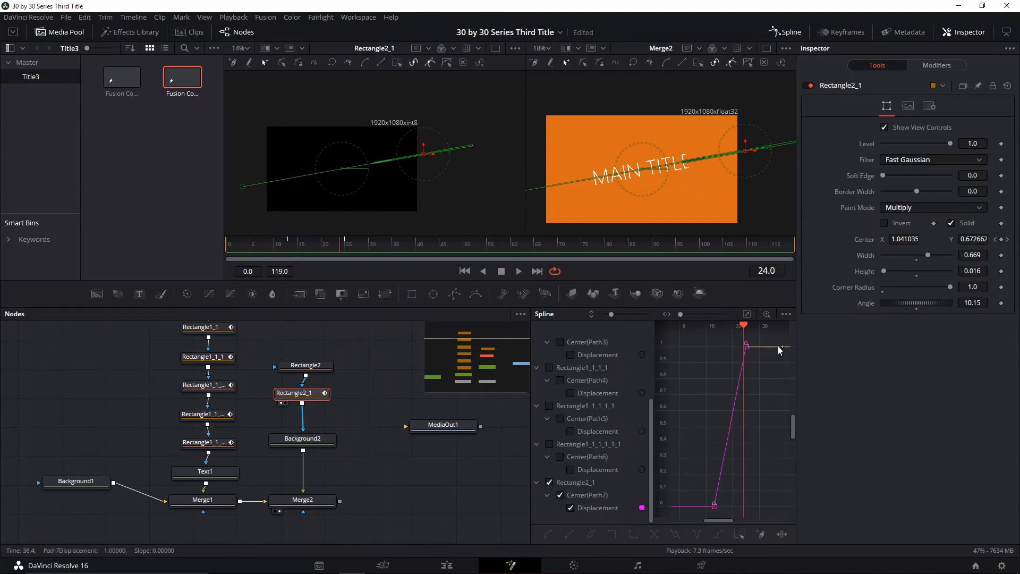
pyautogui.moveTo(700, 511); pyautogui.dragTo(786, 320)
pyautogui.press('s')
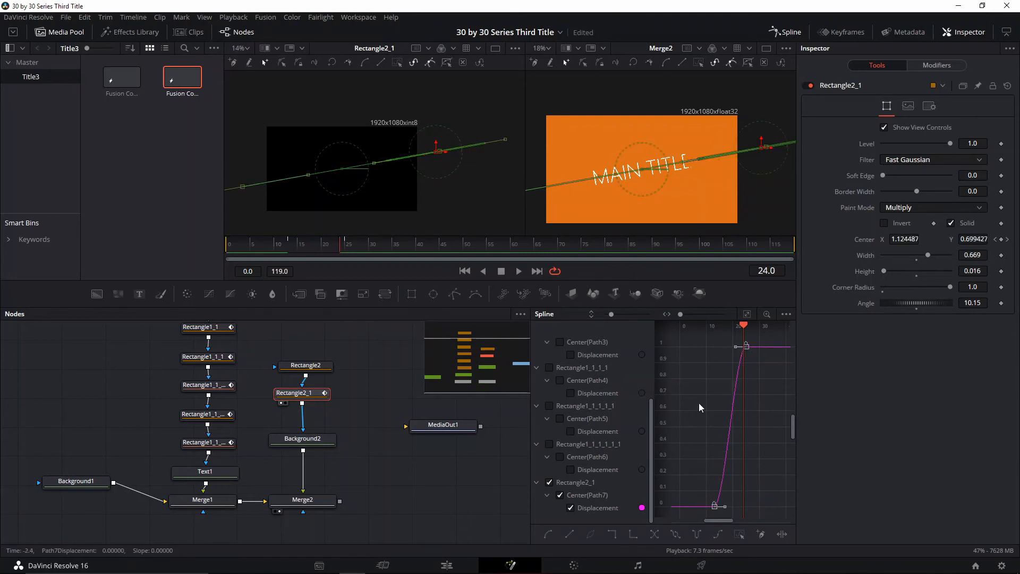
# Deactivate Rectangle2_1's curve in the Spline editor and show the displacement curves of all six Rectangle1 title masks.
pyautogui.scroll(3, 239, 367)
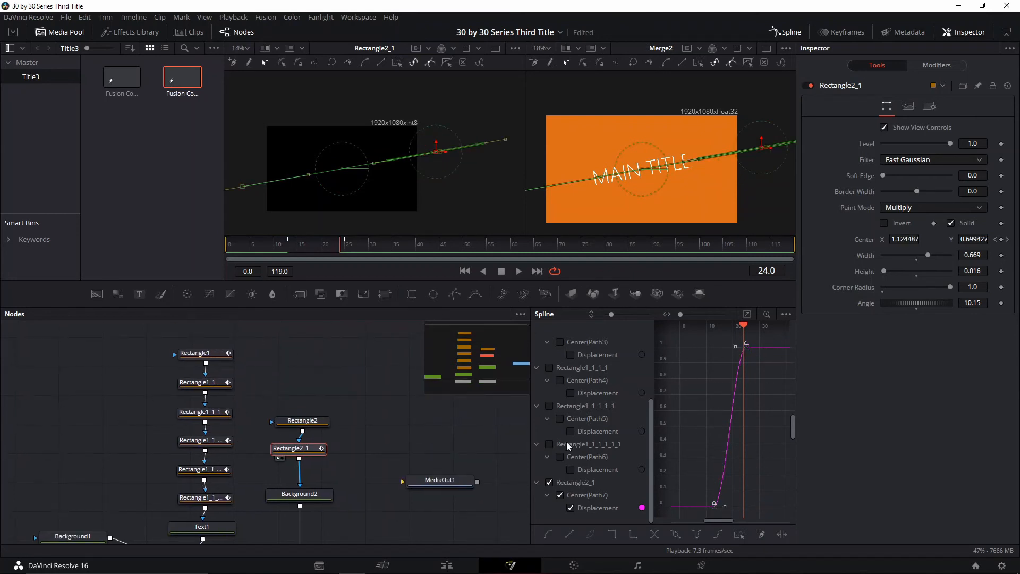
pyautogui.click(548, 482)
pyautogui.click(549, 445)
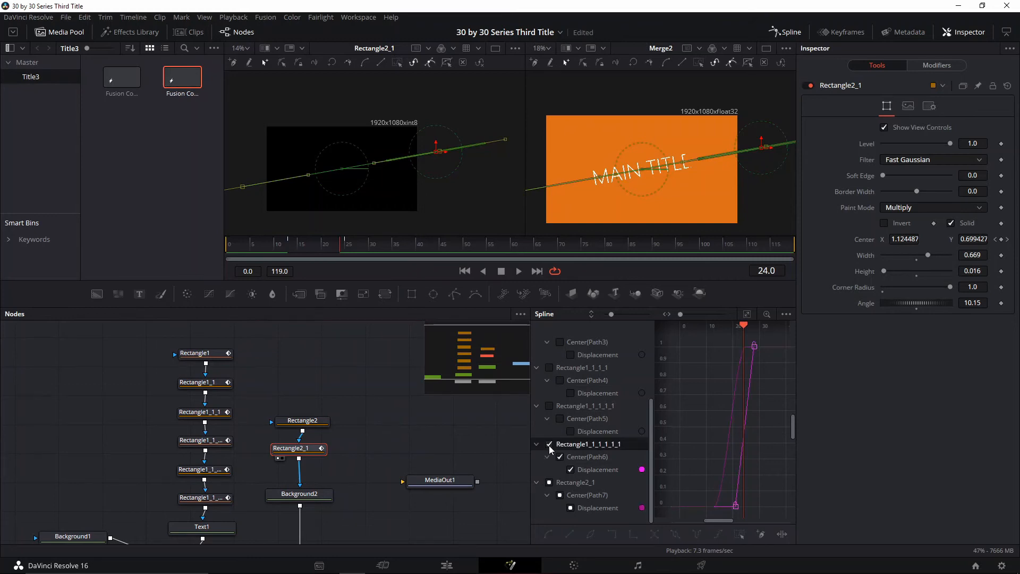
pyautogui.scroll(2, 547, 441)
pyautogui.click(548, 457)
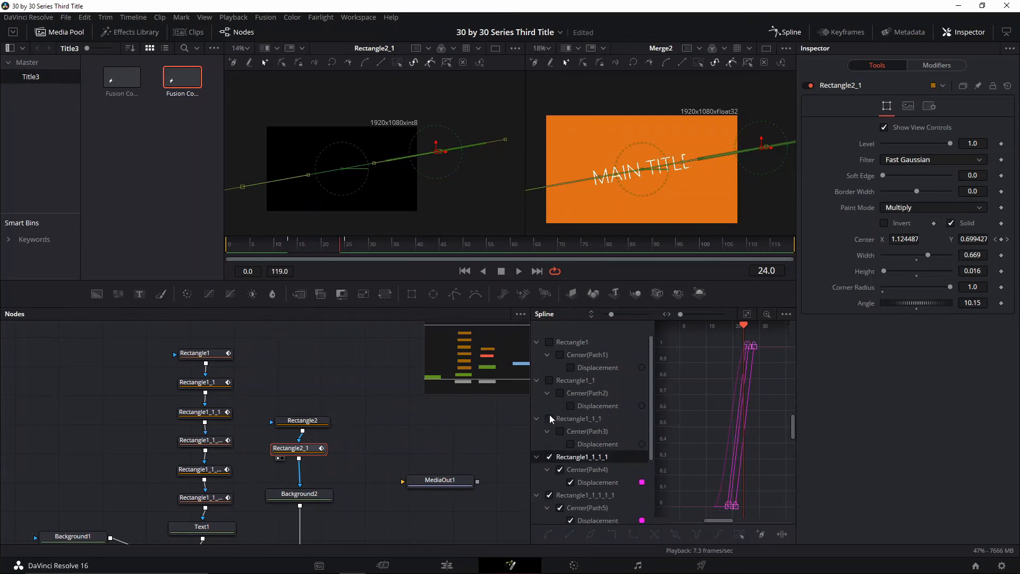
pyautogui.click(549, 418)
pyautogui.click(553, 379)
pyautogui.click(554, 341)
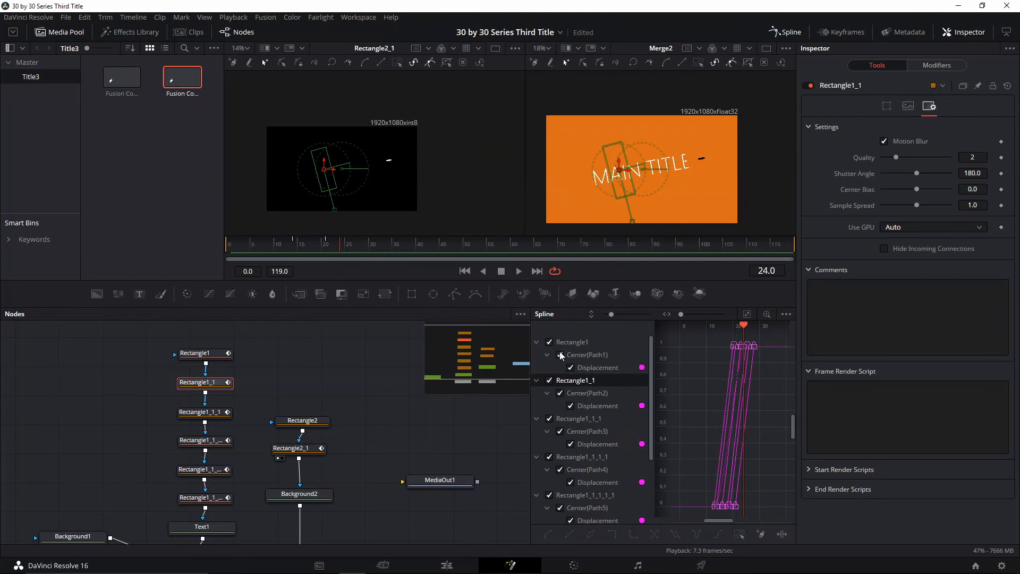
# Smooth all start and end keyframes of the six title masks, close the Spline editor, and play back the animation.
pyautogui.scroll(-2, 585, 425)
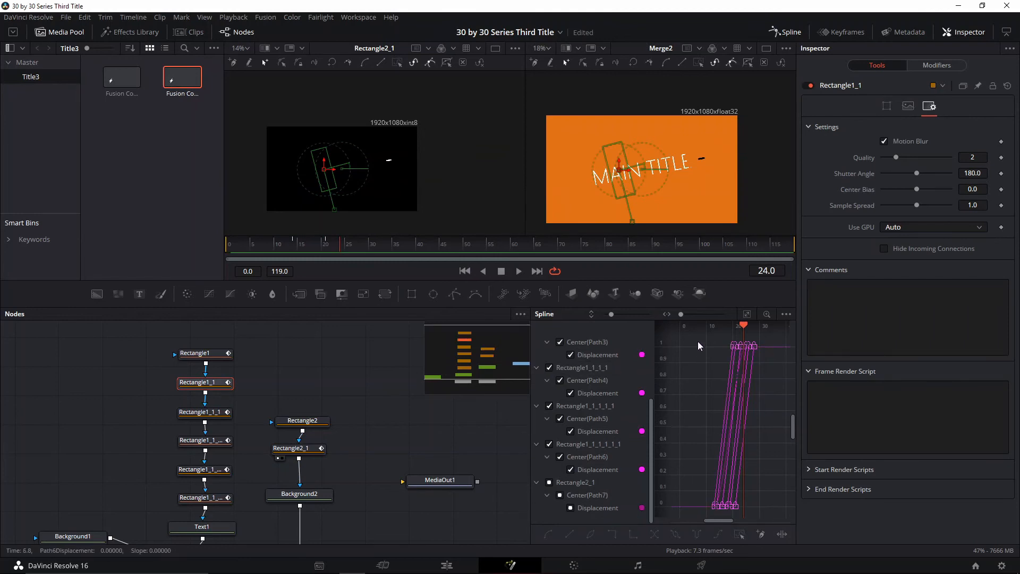
pyautogui.moveTo(697, 341); pyautogui.dragTo(772, 522)
pyautogui.hotkey('shift', 's')
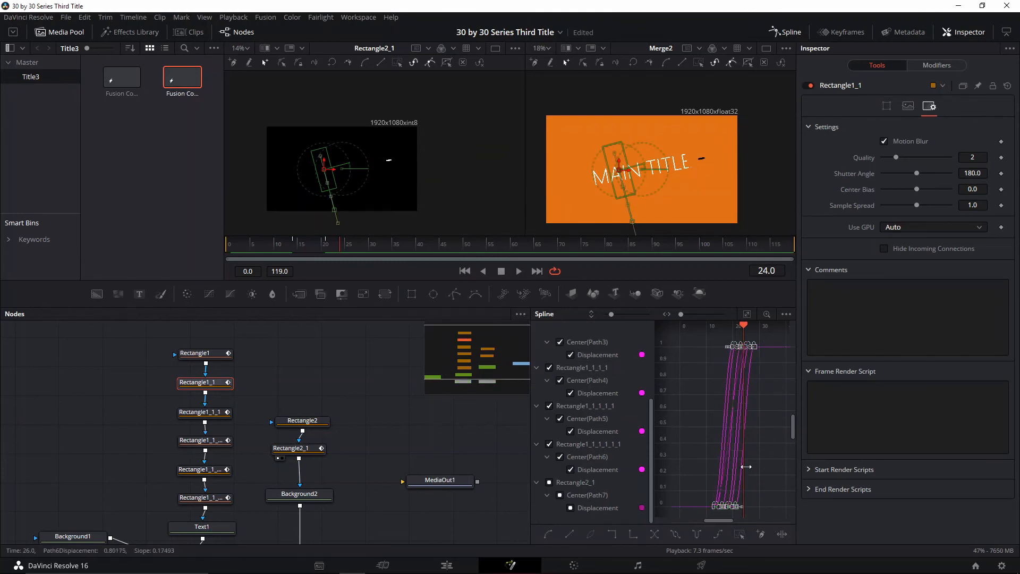
pyautogui.click(791, 32)
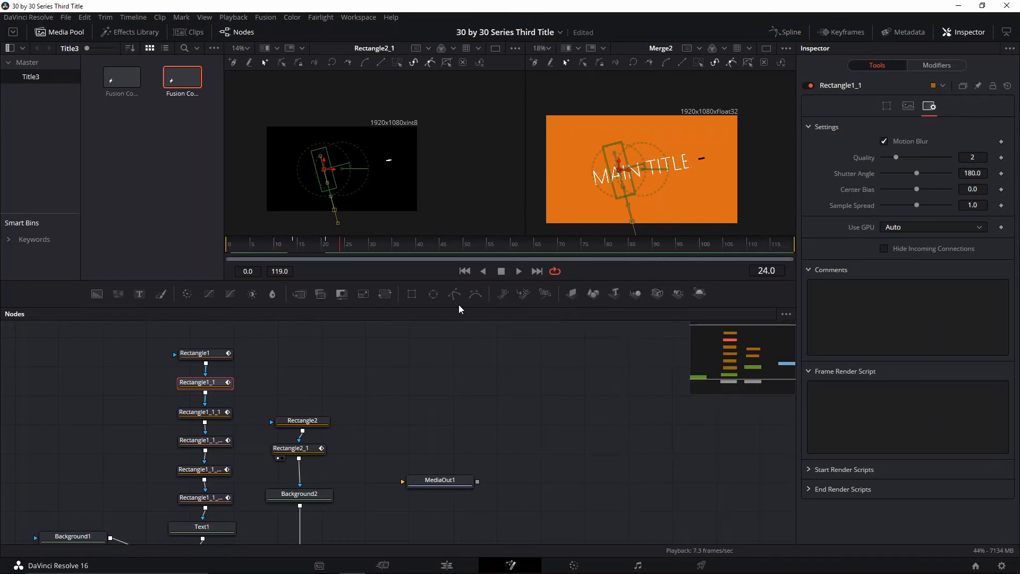
pyautogui.press('space')
pyautogui.press('space')
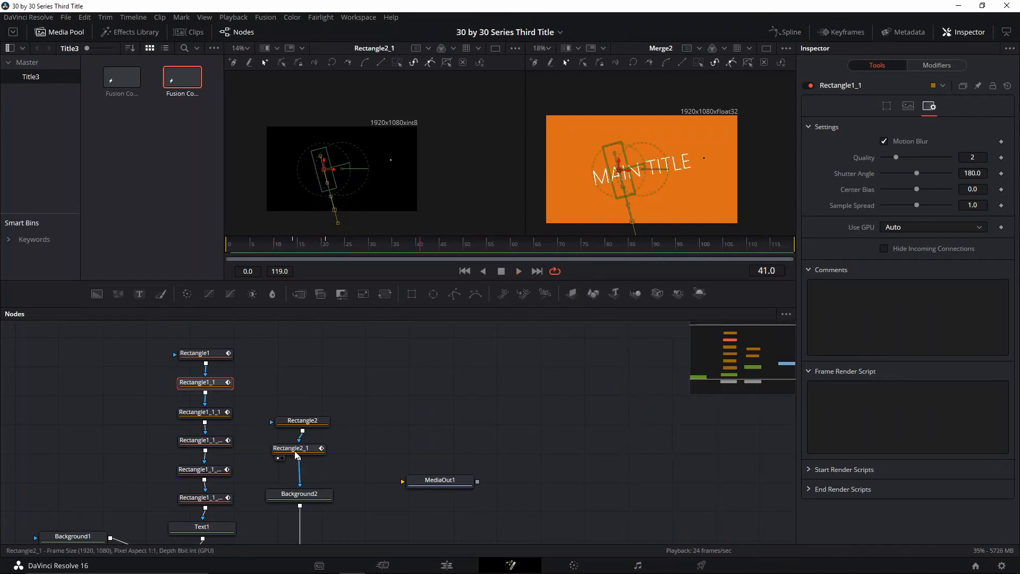
# Change the line's color to white in Background2.
pyautogui.click(295, 449)
pyautogui.click(311, 497)
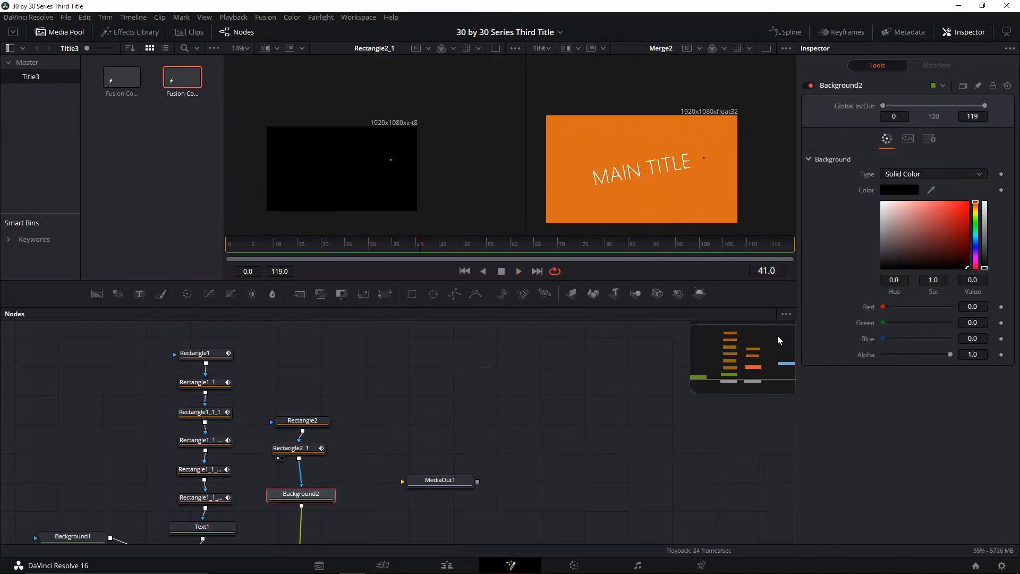
pyautogui.moveTo(894, 224); pyautogui.dragTo(881, 201)
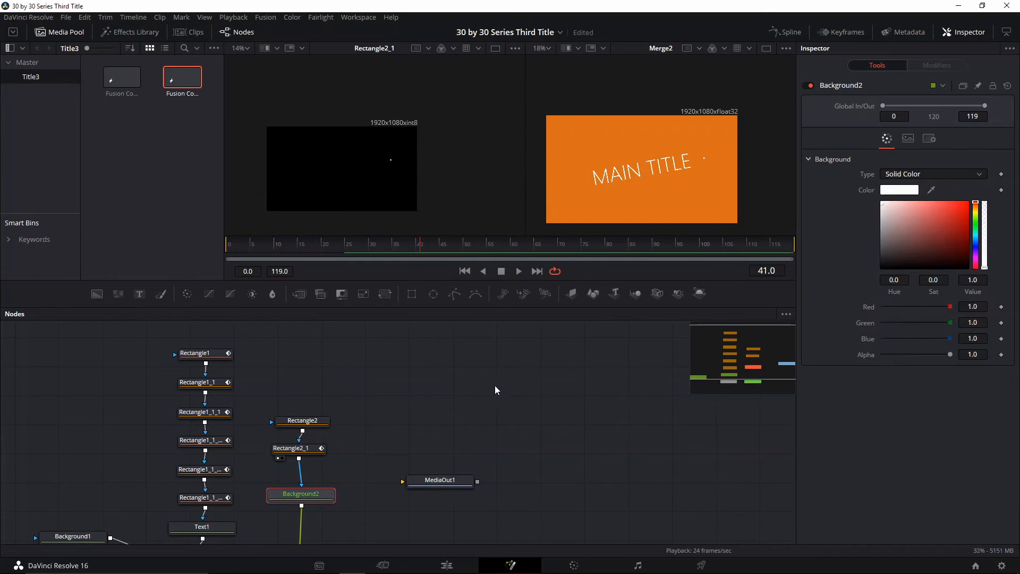
# Move MediaOut1 further away from the other nodes and play back the title animation up to frame 46.
pyautogui.click(381, 419)
pyautogui.scroll(-3, 407, 432)
pyautogui.moveTo(451, 412); pyautogui.dragTo(578, 451)
pyautogui.press('space')
pyautogui.click(319, 248)
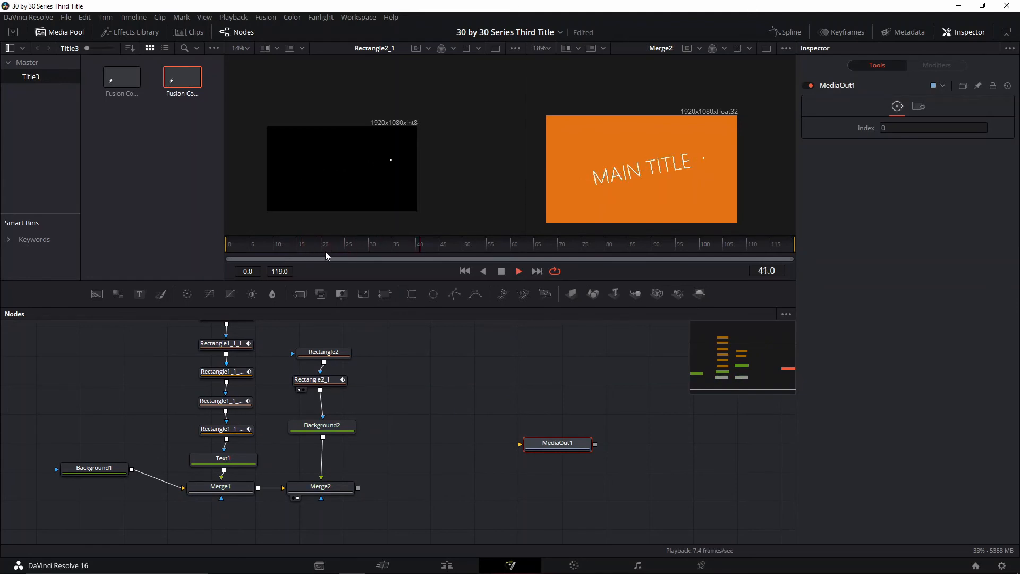
pyautogui.press('space')
# Keyframe Rectangle2_1's Center at frame 46, and at frame 52 move the mask off the line's lower end to about X -0.169, Y 0.285.
pyautogui.moveTo(388, 355); pyautogui.dragTo(329, 369)
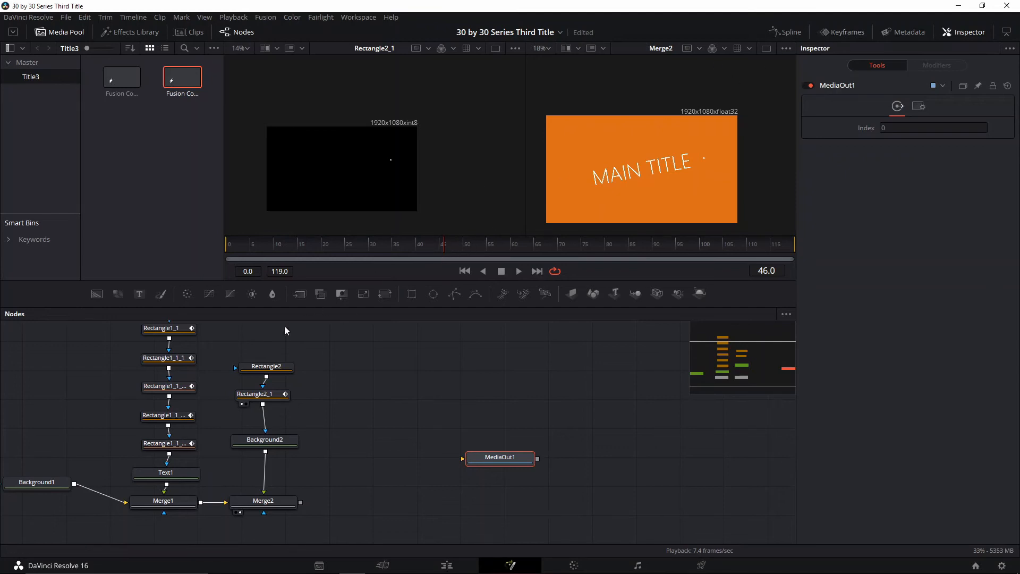
pyautogui.click(268, 395)
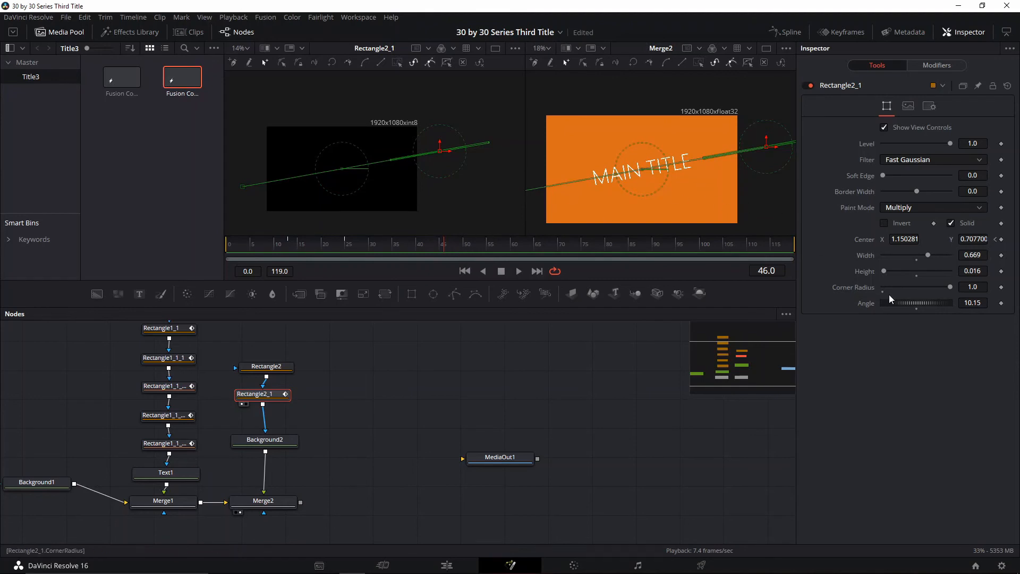
pyautogui.click(1001, 240)
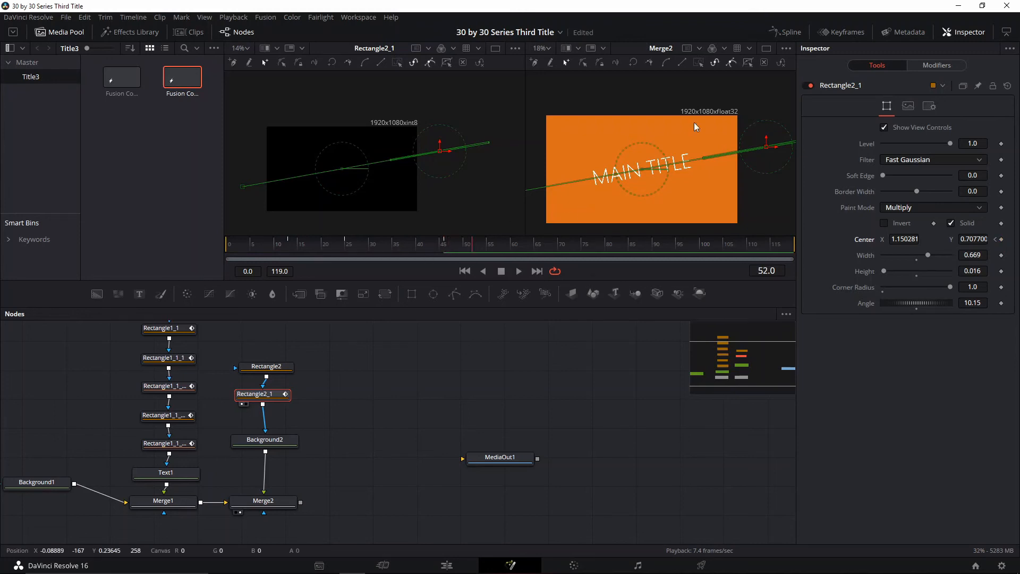
pyautogui.moveTo(765, 149); pyautogui.dragTo(506, 196)
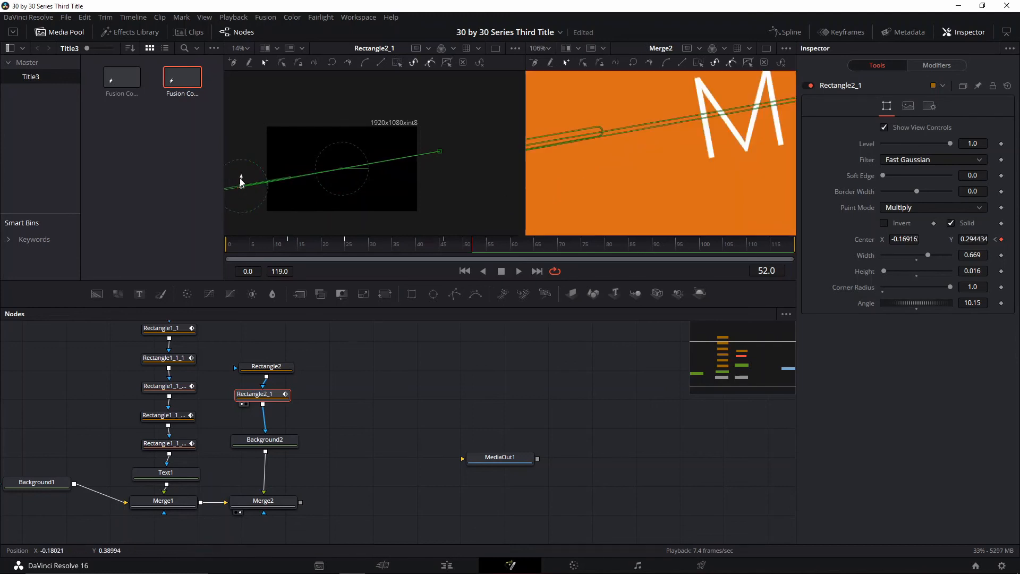
pyautogui.moveTo(243, 180); pyautogui.dragTo(243, 182)
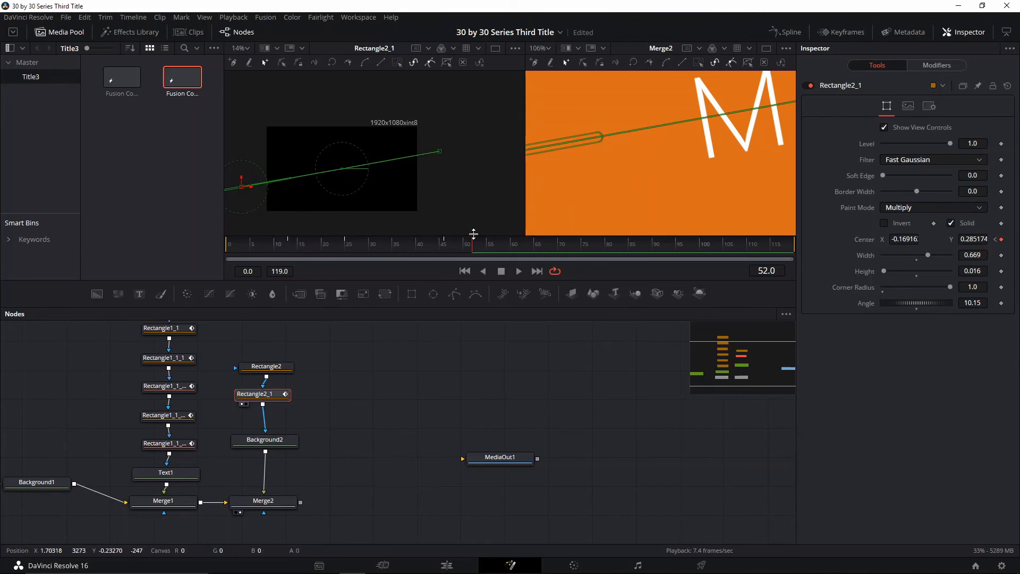
# Return to frame 46 and add a Center keyframe to the title mask directly above Text1.
pyautogui.moveTo(474, 251); pyautogui.dragTo(447, 246)
pyautogui.scroll(-2, 661, 163)
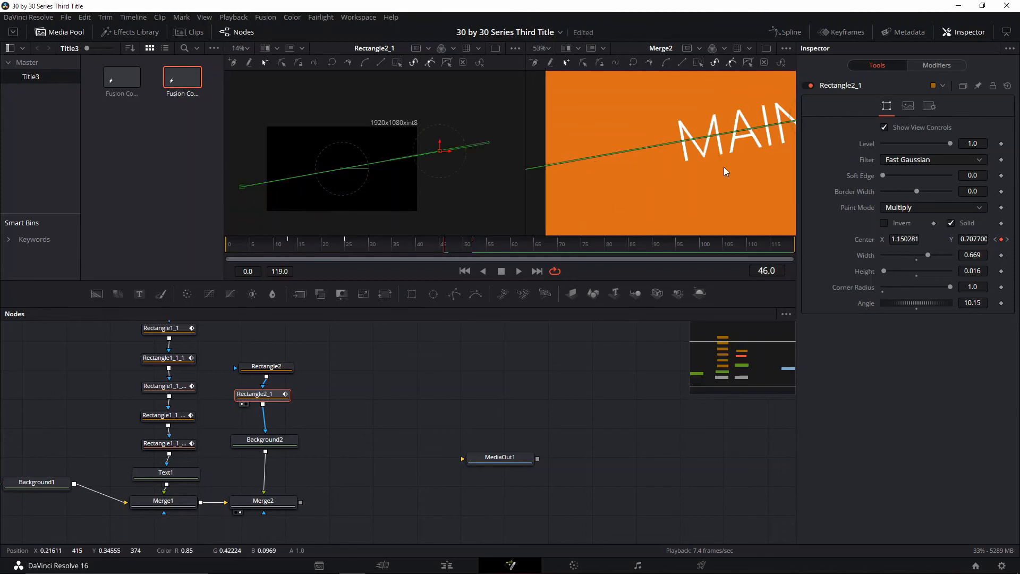
pyautogui.scroll(-2, 690, 175)
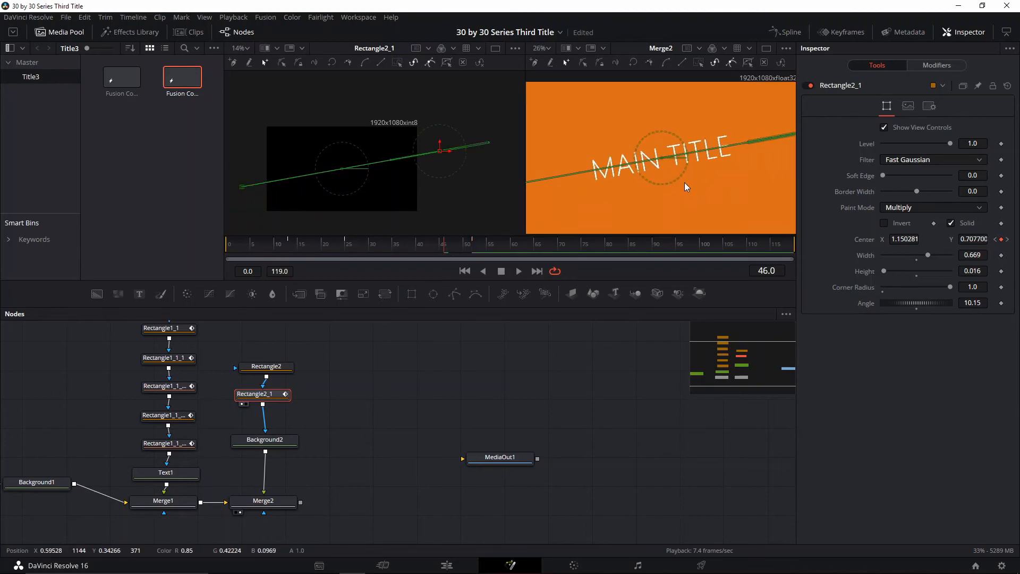
pyautogui.click(168, 445)
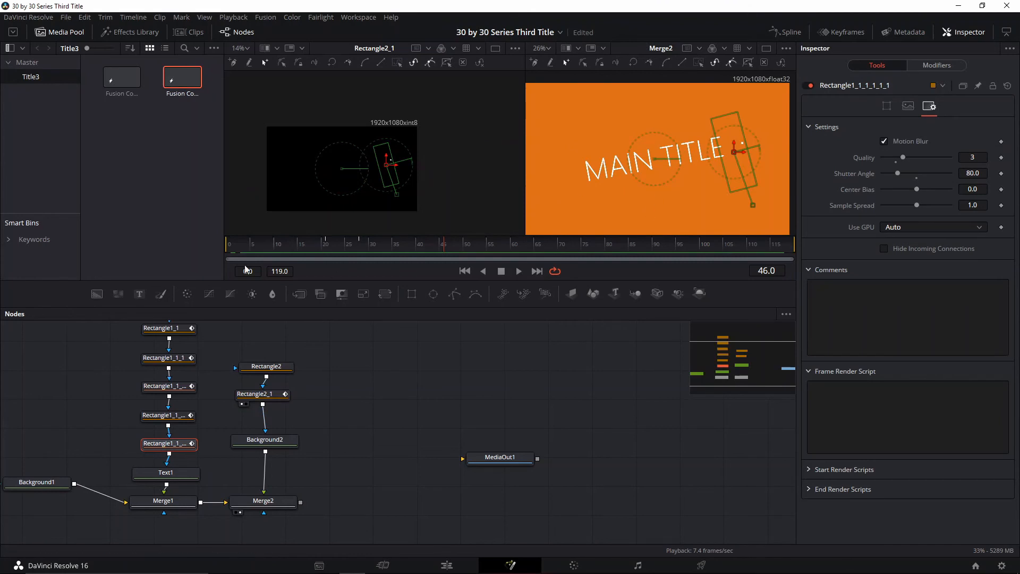
pyautogui.click(884, 106)
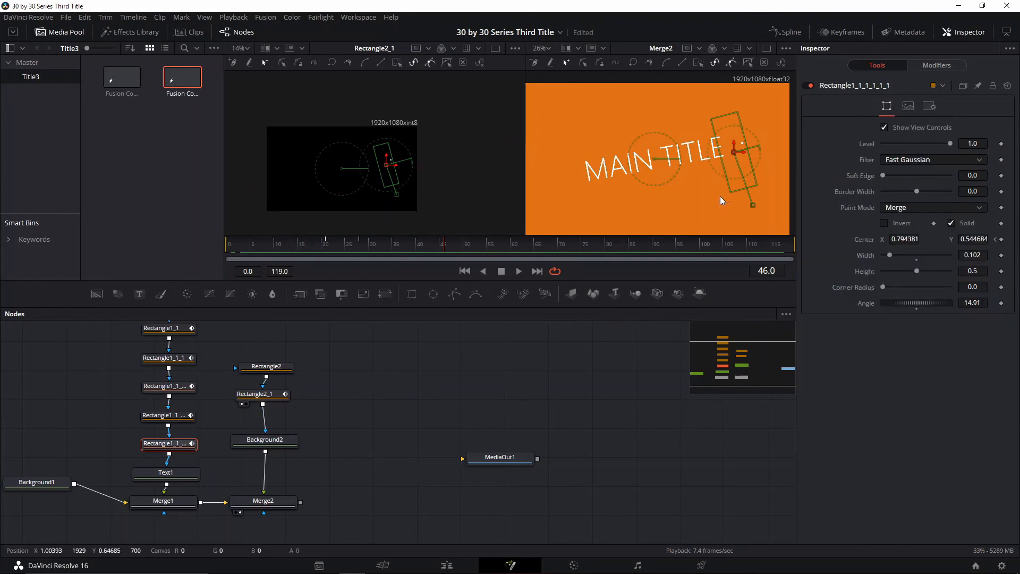
pyautogui.scroll(3, 401, 324)
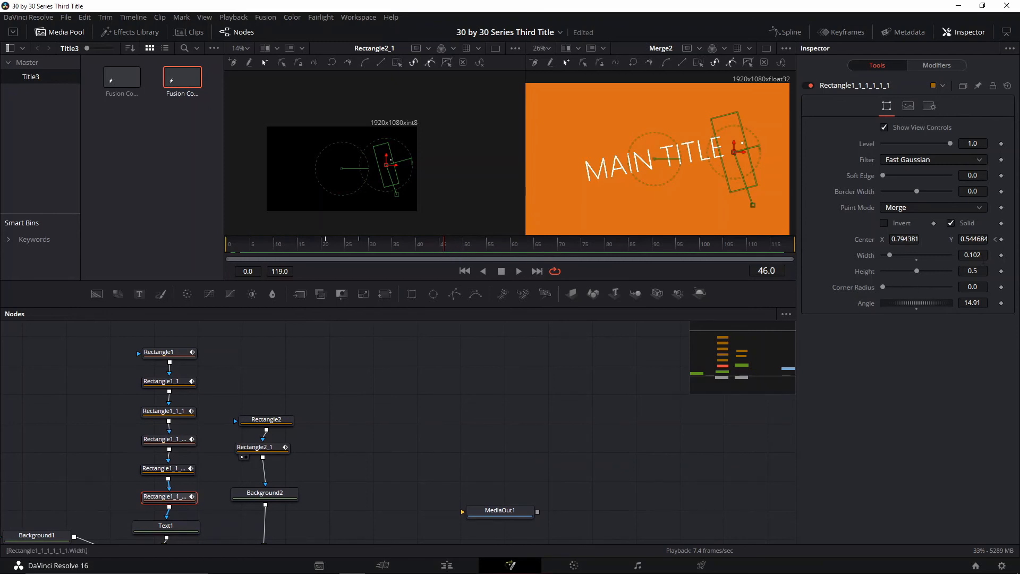
pyautogui.click(1002, 240)
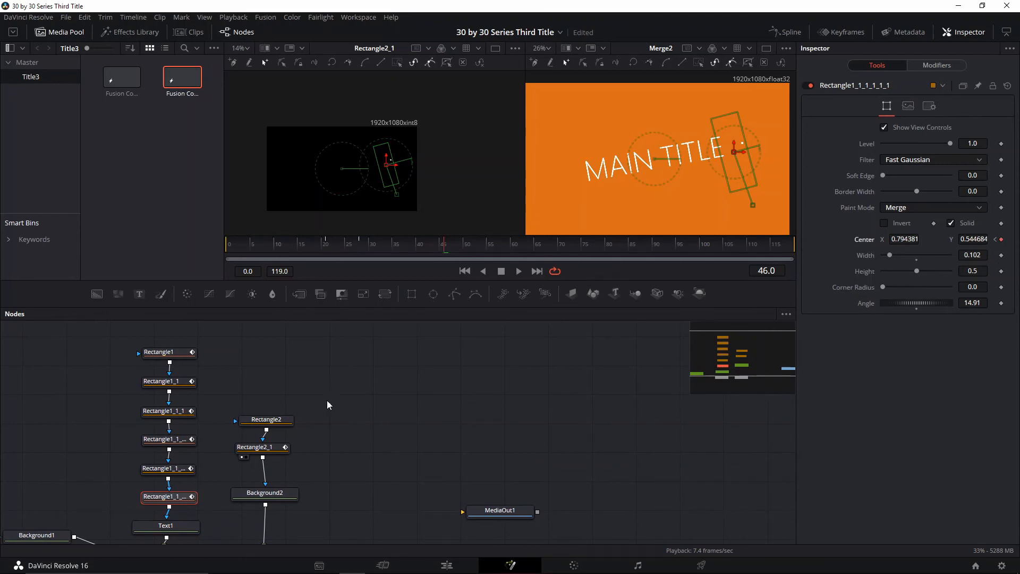
# Add Center keyframes at frame 46 to the fifth and fourth title masks in the chain.
pyautogui.click(175, 468)
pyautogui.click(886, 106)
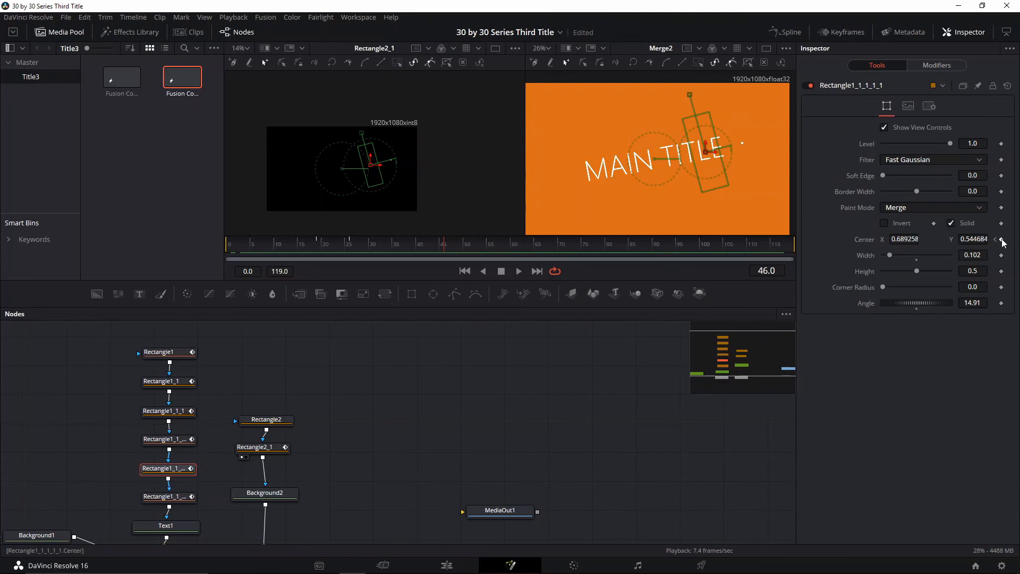
pyautogui.click(1002, 240)
pyautogui.click(173, 440)
pyautogui.click(886, 106)
pyautogui.click(1002, 240)
# Add Center keyframes at frame 46 to Rectangle1_1_1, Rectangle1_1 and Rectangle1.
pyautogui.click(172, 411)
pyautogui.click(886, 106)
pyautogui.click(1002, 240)
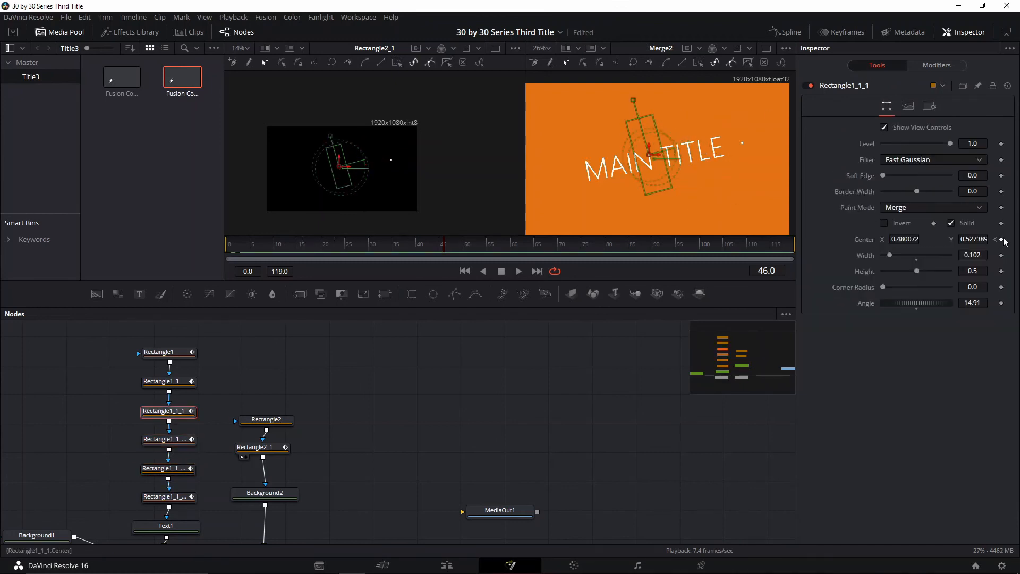
pyautogui.click(169, 382)
pyautogui.click(886, 106)
pyautogui.click(1002, 240)
pyautogui.click(169, 352)
pyautogui.click(885, 106)
pyautogui.click(1000, 223)
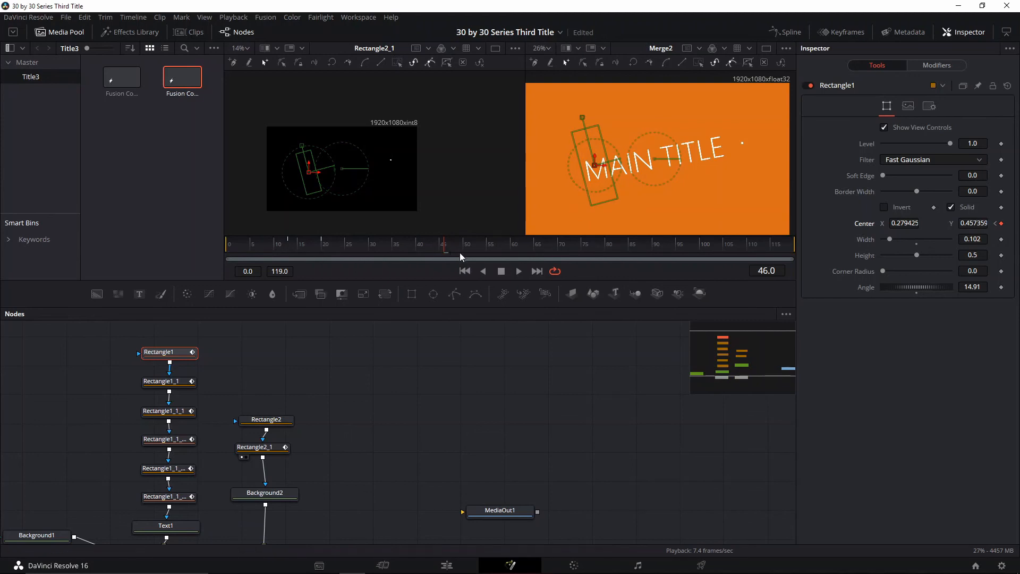
# At frame 52, move Rectangle1 up to about X 0.23, Y 0.80, Rectangle1_1 down off the text, and Rectangle1_1_1 up to about X 0.42, Y 0.91.
pyautogui.moveTo(460, 253); pyautogui.dragTo(476, 253)
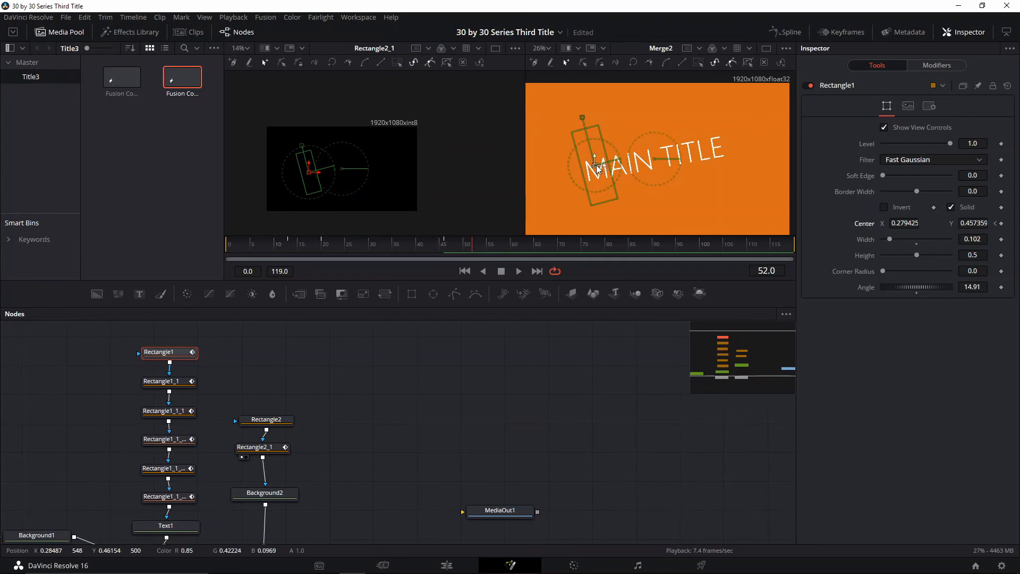
pyautogui.moveTo(596, 168); pyautogui.dragTo(583, 113)
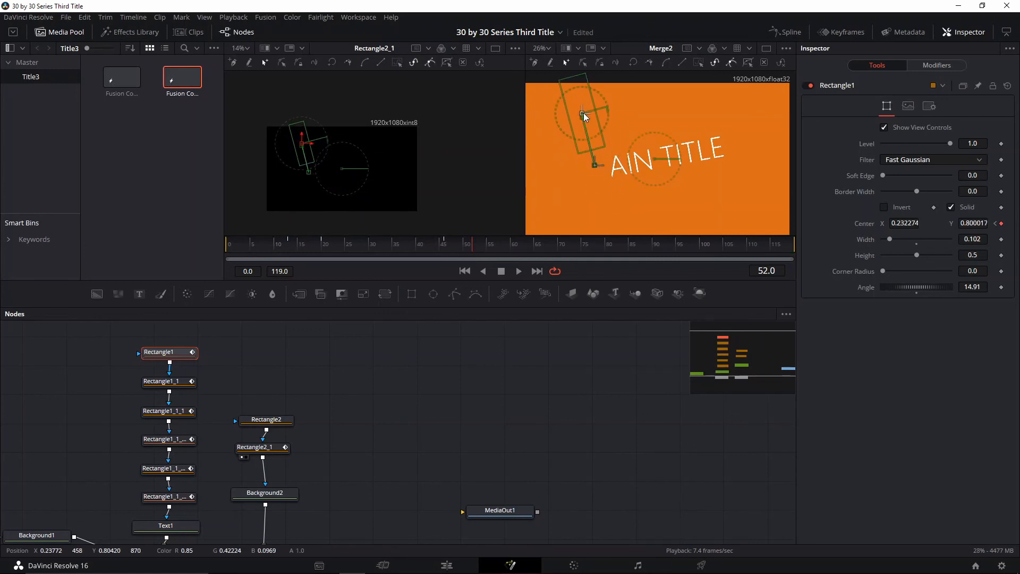
pyautogui.click(164, 381)
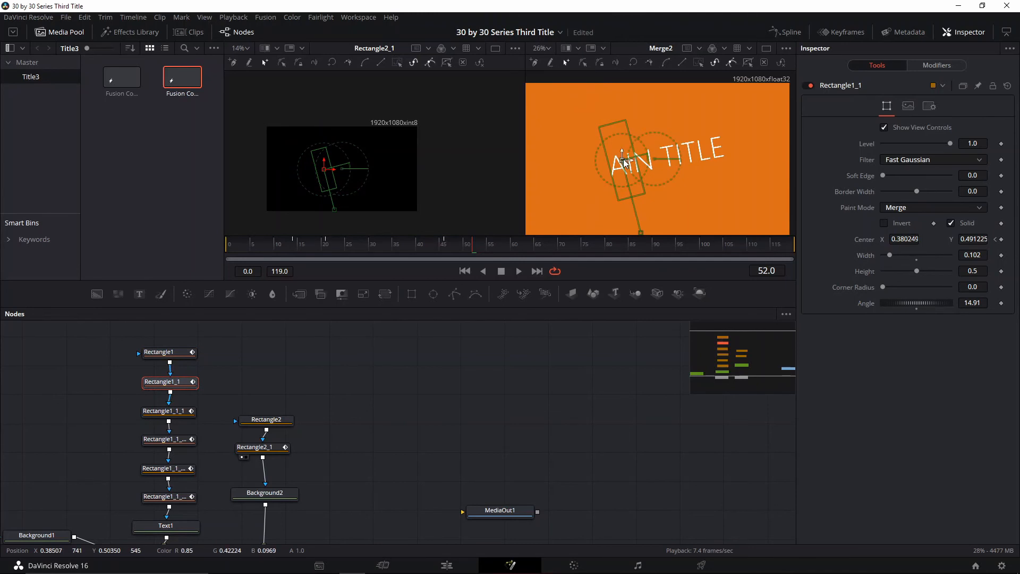
pyautogui.moveTo(623, 159); pyautogui.dragTo(641, 221)
pyautogui.click(164, 411)
pyautogui.moveTo(649, 154); pyautogui.dragTo(633, 98)
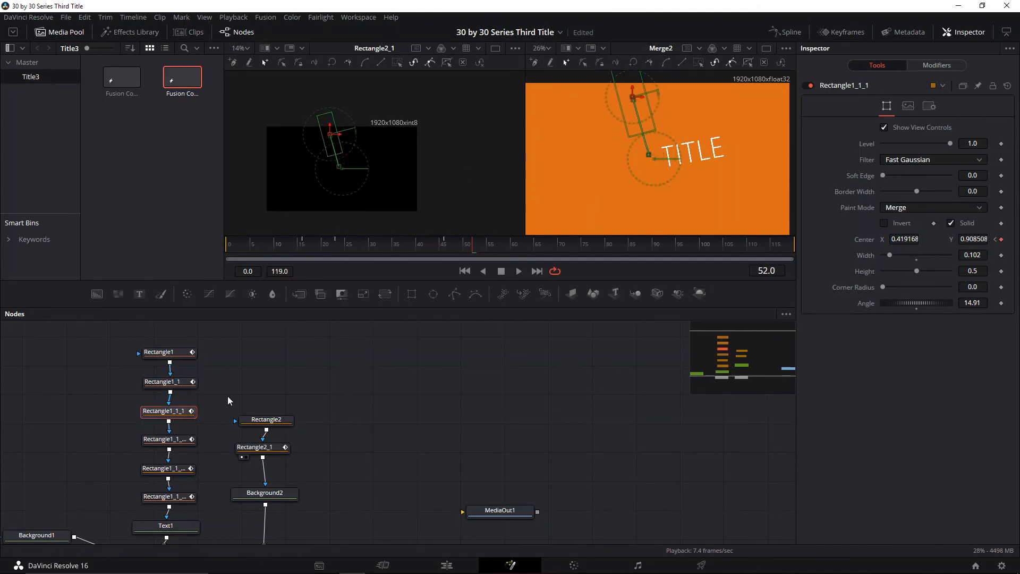
# At frame 52, move the fourth title mask down, the fifth up, and the sixth to about X 0.86, Y 0.16, clear of the text.
pyautogui.click(165, 439)
pyautogui.moveTo(677, 153); pyautogui.dragTo(695, 229)
pyautogui.click(164, 468)
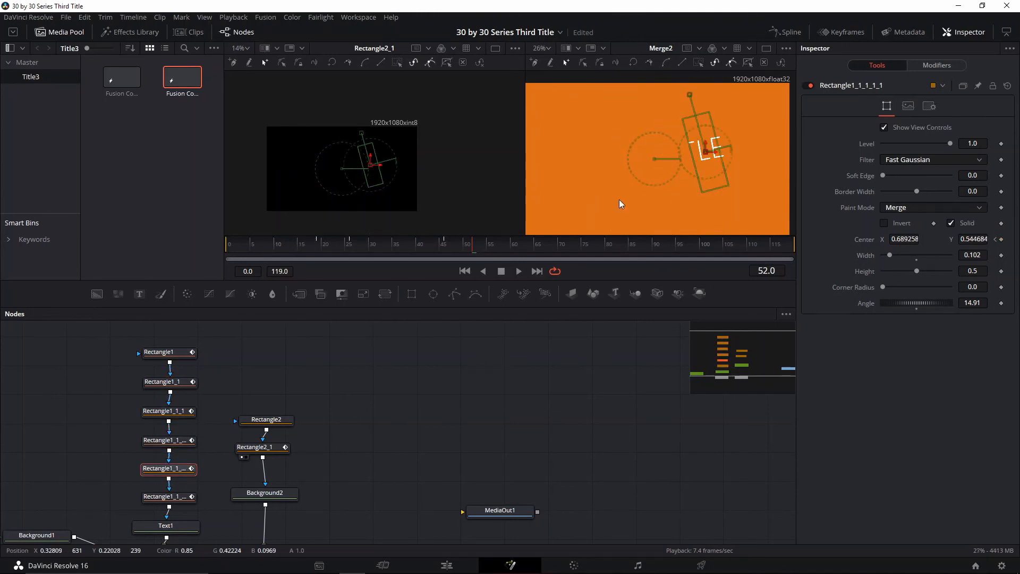
pyautogui.moveTo(706, 153); pyautogui.dragTo(690, 88)
pyautogui.click(165, 497)
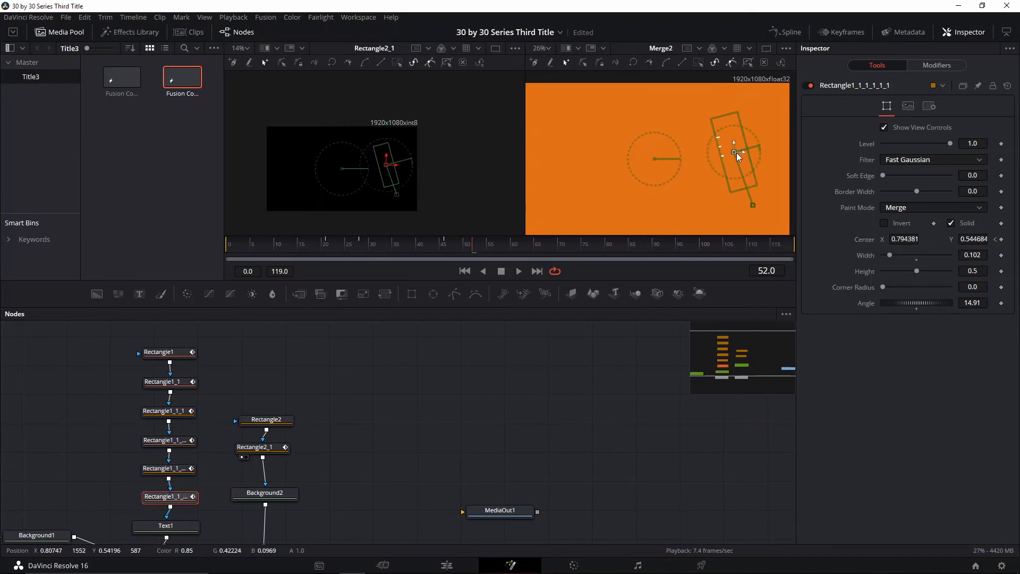
# Play back the title and line animation to review how they enter and leave.
pyautogui.press('space')
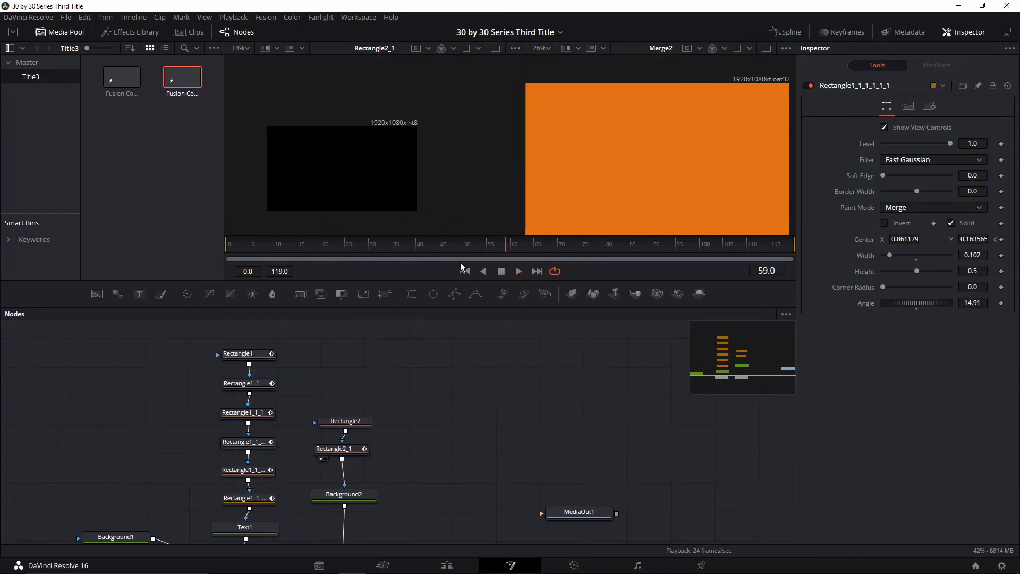
pyautogui.moveTo(445, 251); pyautogui.dragTo(307, 249)
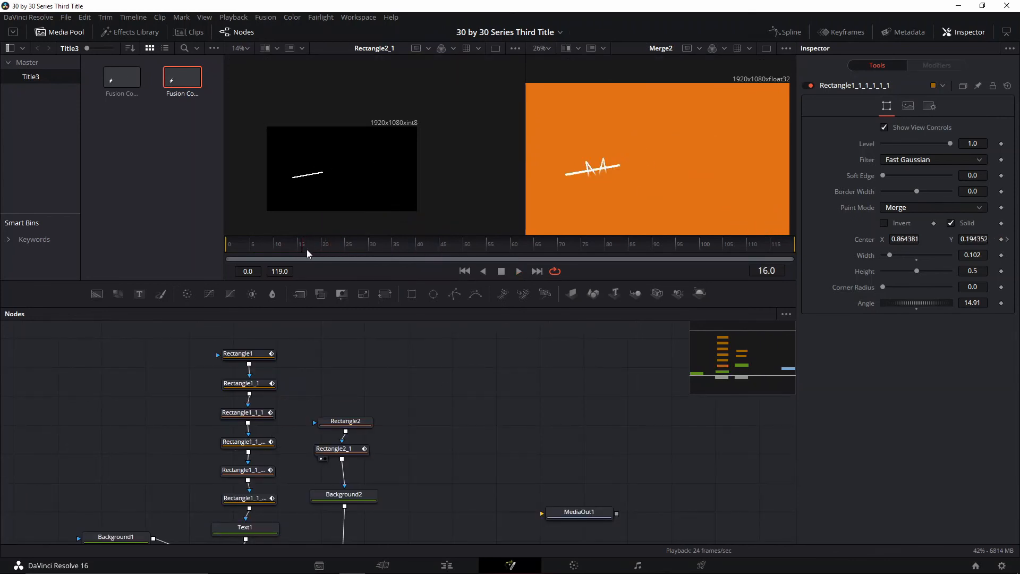
pyautogui.press('space')
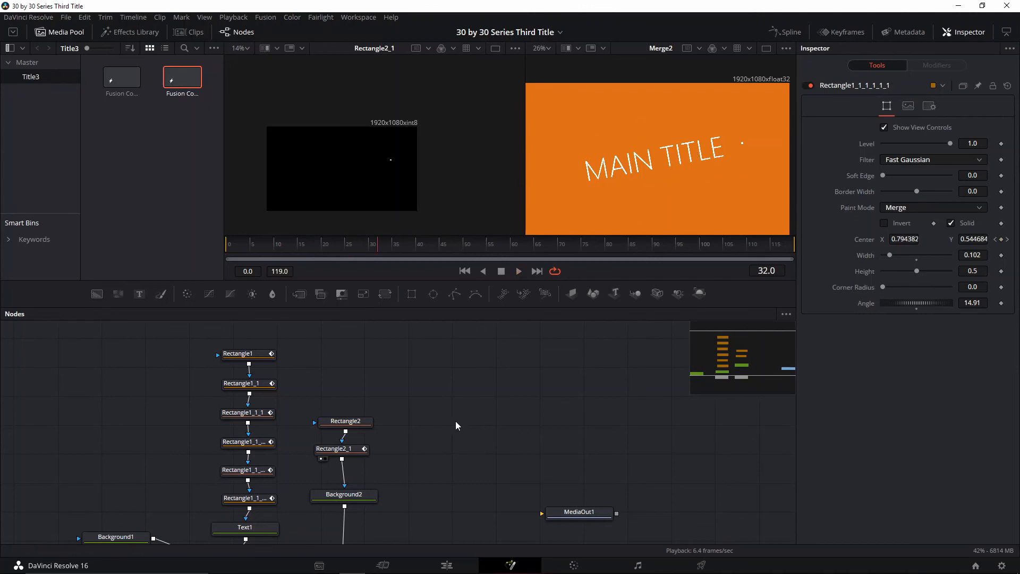
# Insert a Transform node between Background2 and Merge2, and go to frame 19.
pyautogui.scroll(-2, 492, 412)
pyautogui.click(363, 455)
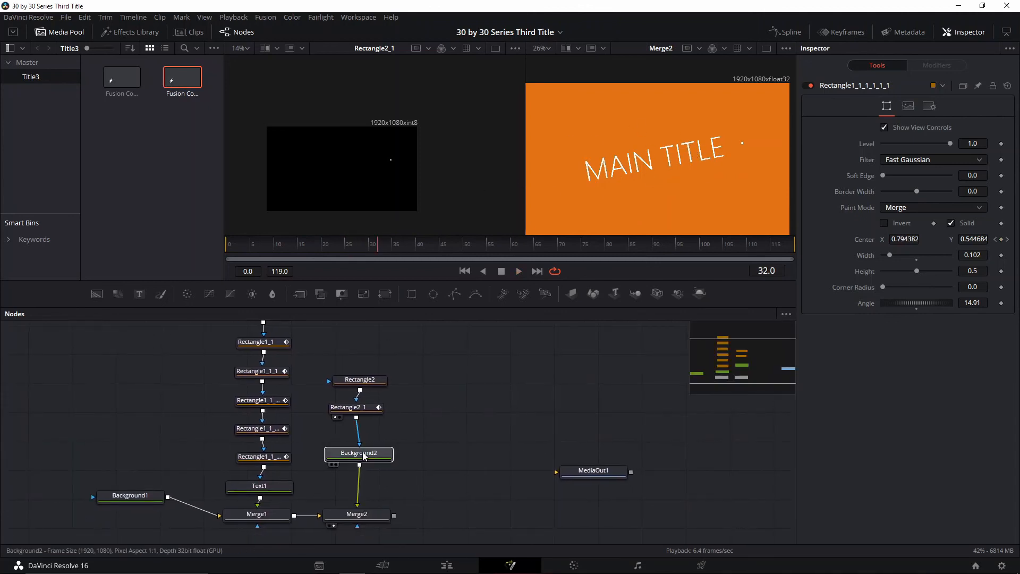
pyautogui.moveTo(364, 456); pyautogui.dragTo(359, 435)
pyautogui.hotkey('shift', 'space')
pyautogui.write('TRANS')
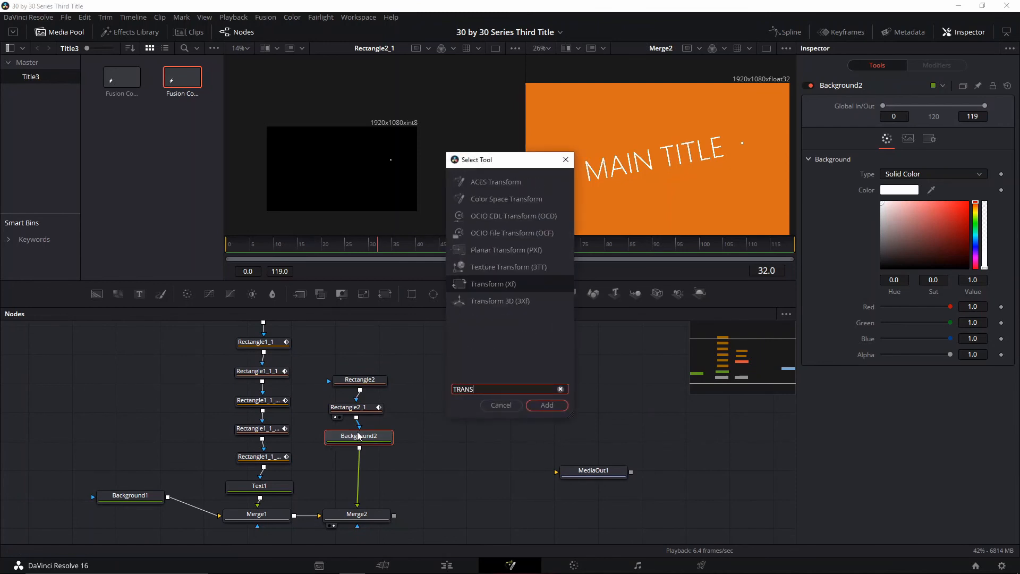
pyautogui.press('Return')
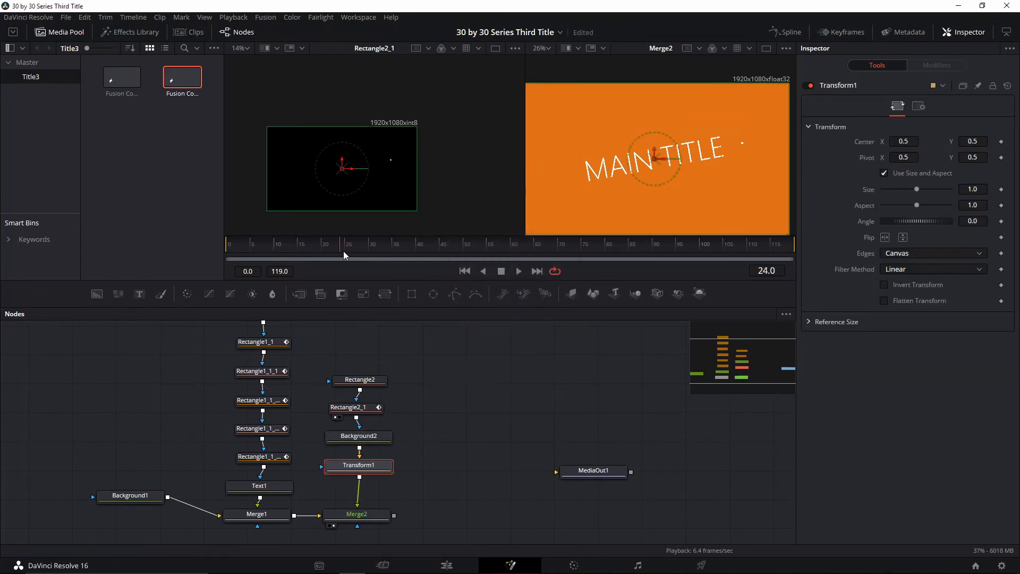
pyautogui.moveTo(341, 247); pyautogui.dragTo(320, 254)
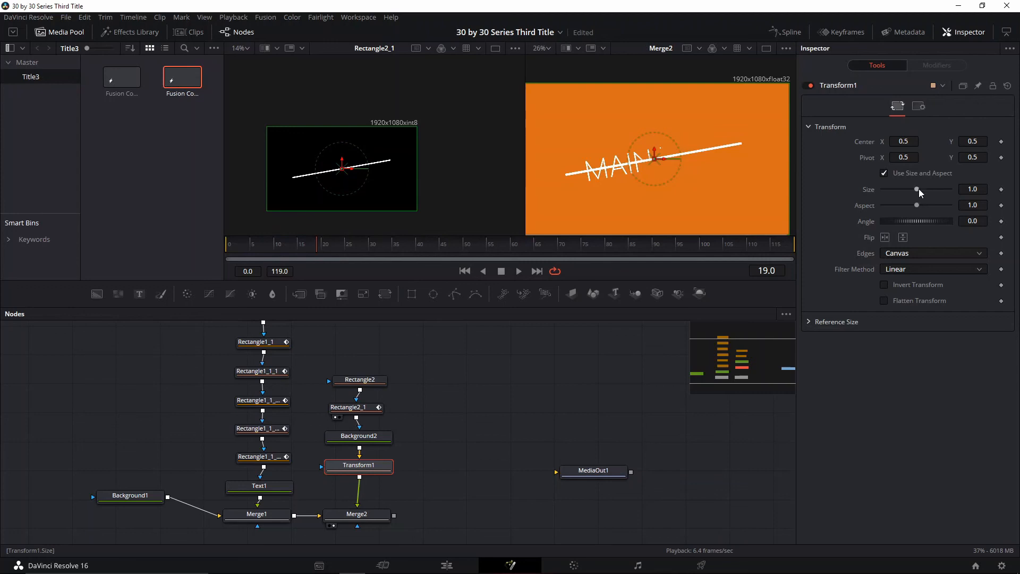
pyautogui.moveTo(919, 189); pyautogui.dragTo(916, 191)
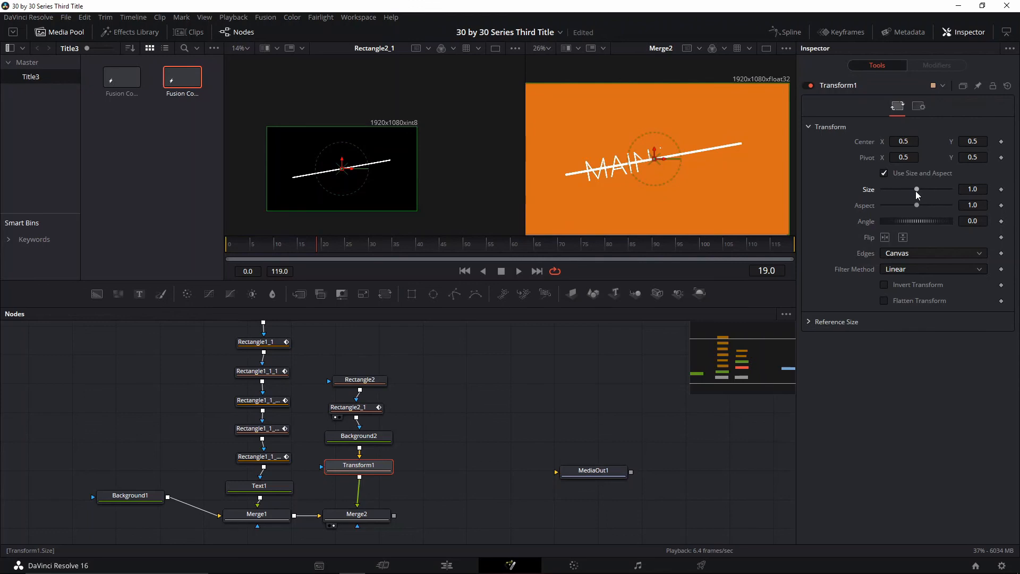
pyautogui.click(884, 174)
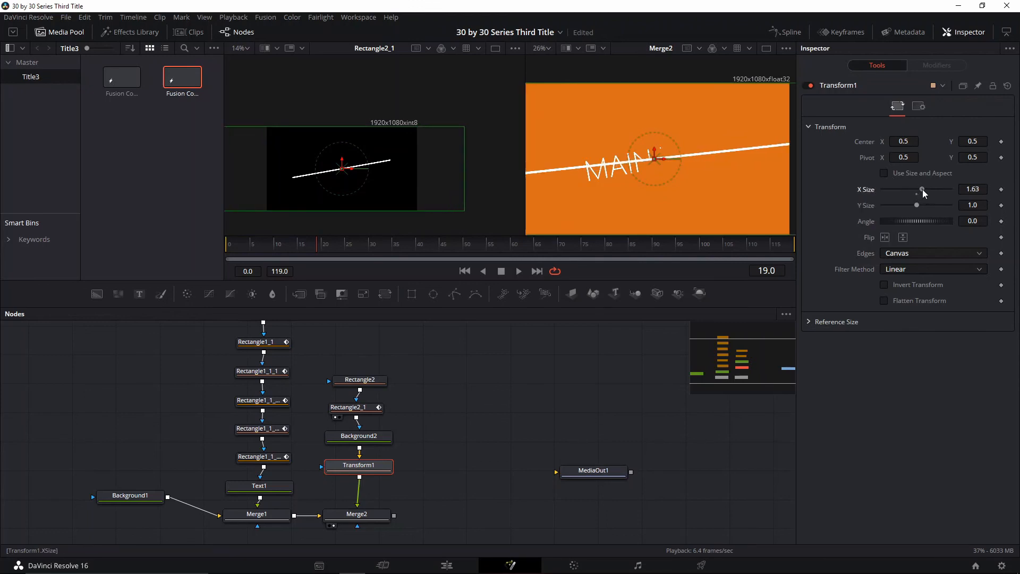
pyautogui.click(885, 173)
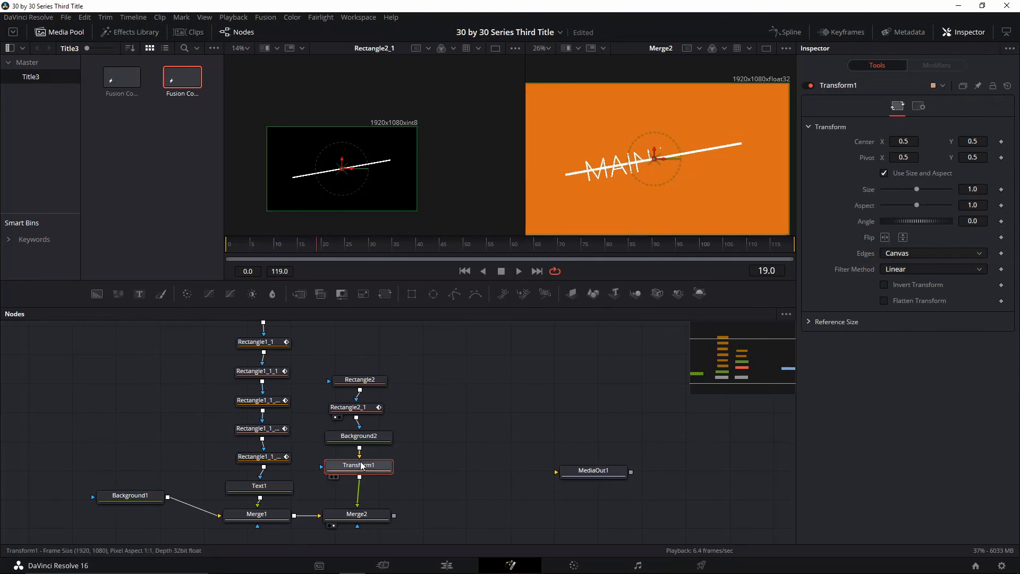
# Duplicate the line's node chain from Rectangle2 to Transform1 and merge the copy over Merge2's output.
pyautogui.moveTo(432, 464); pyautogui.dragTo(419, 450)
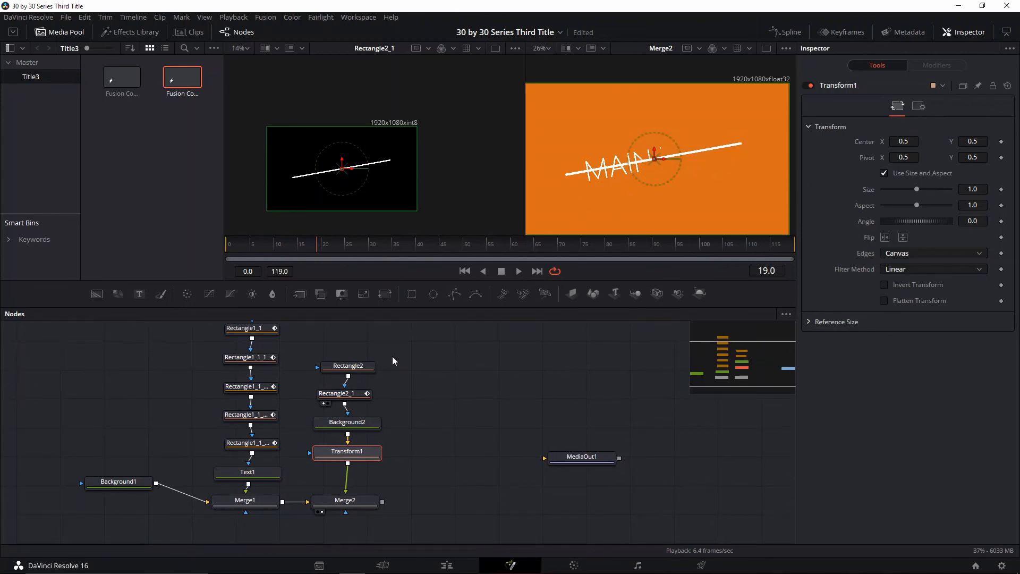
pyautogui.moveTo(402, 352); pyautogui.dragTo(314, 463)
pyautogui.moveTo(446, 357); pyautogui.dragTo(448, 446)
pyautogui.hotkey('ctrl', 'v')
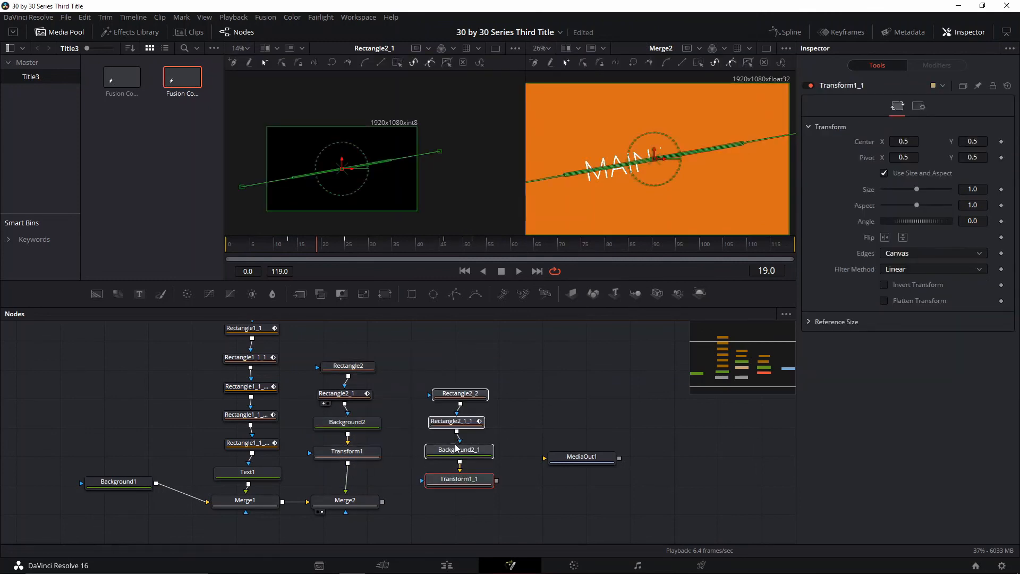
pyautogui.moveTo(501, 487); pyautogui.dragTo(381, 502)
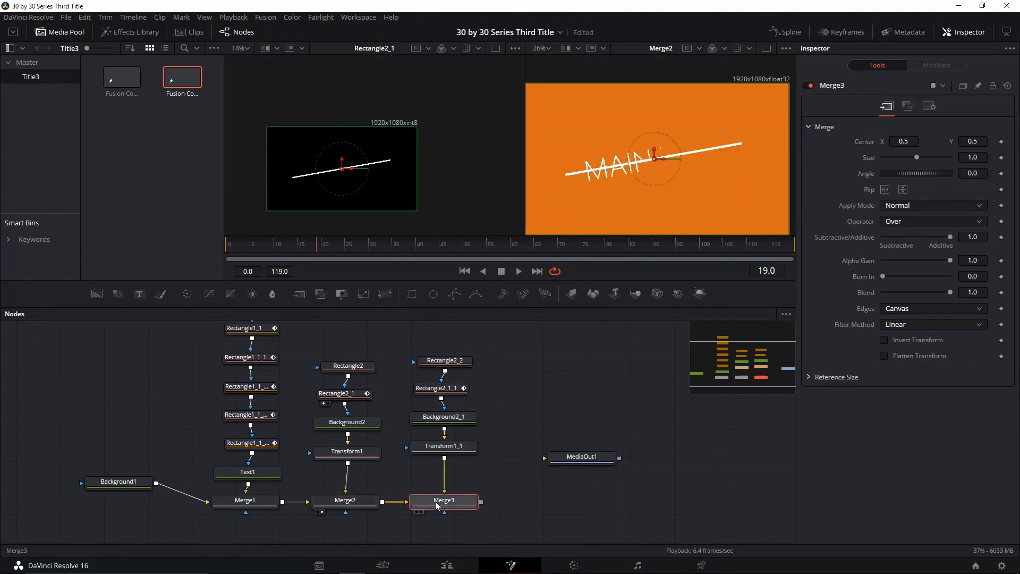
# Reshape the duplicate line with Transform1_1: size 0.56, Center Y about 0.39, horizontal flip and angle 19.6.
pyautogui.click(439, 446)
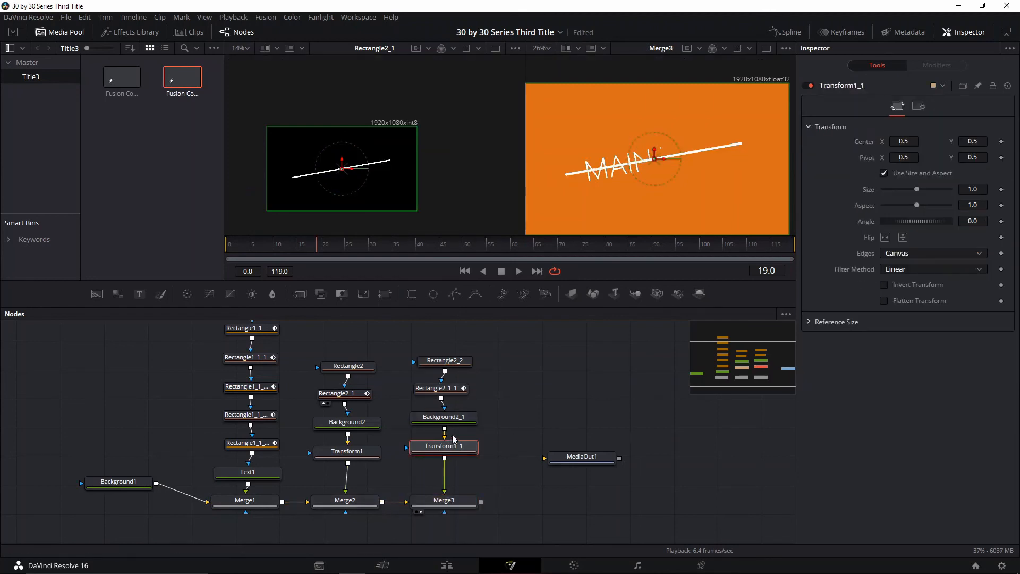
pyautogui.moveTo(655, 148); pyautogui.dragTo(663, 183)
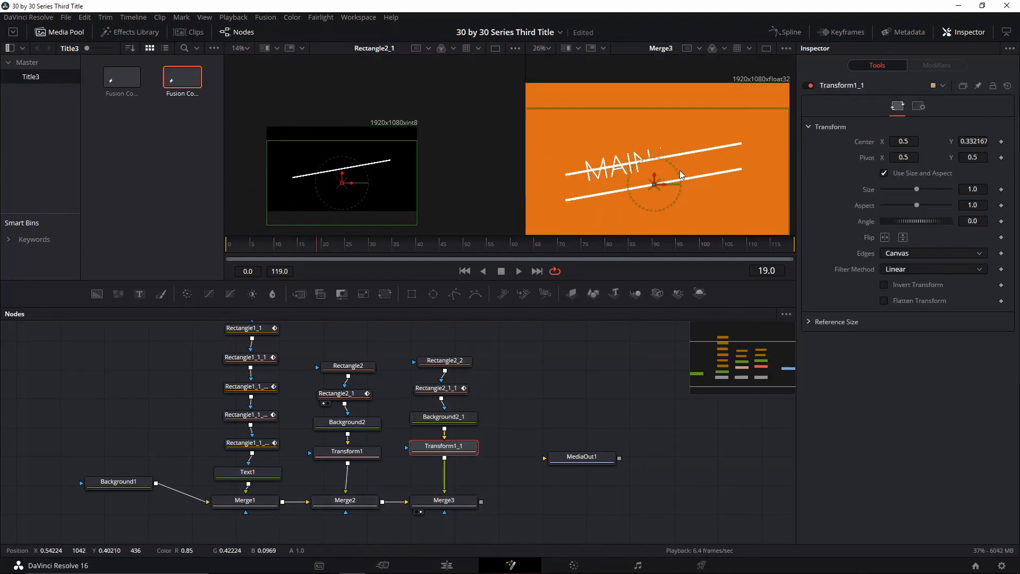
pyautogui.moveTo(913, 189); pyautogui.dragTo(898, 193)
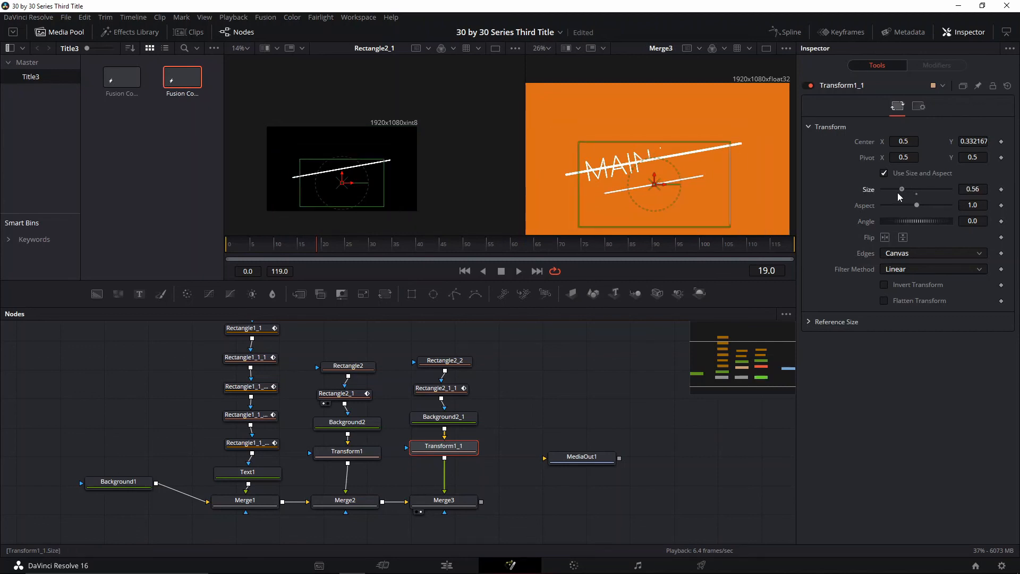
pyautogui.moveTo(654, 176); pyautogui.dragTo(652, 166)
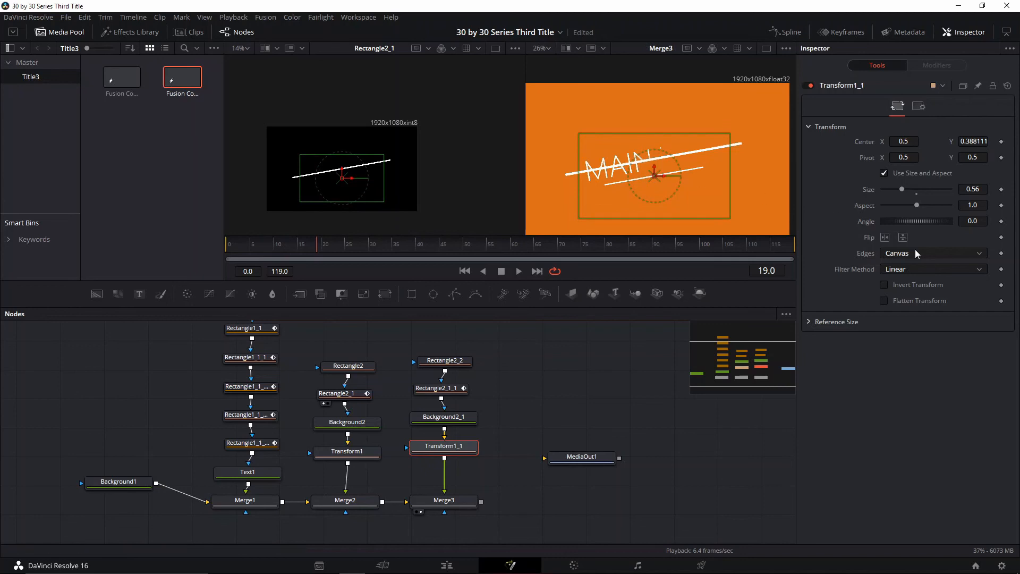
pyautogui.click(884, 237)
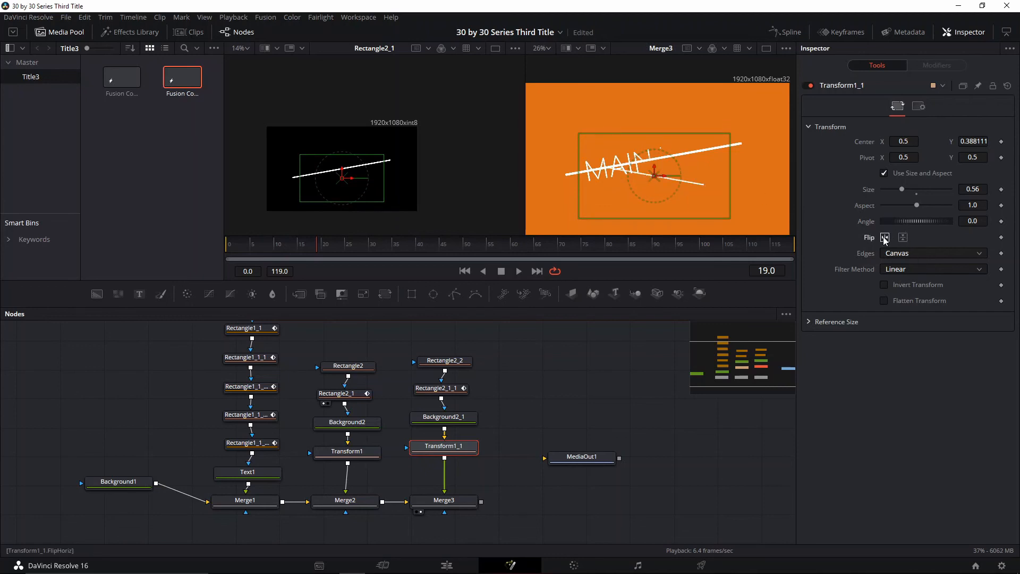
pyautogui.moveTo(903, 221); pyautogui.dragTo(903, 219)
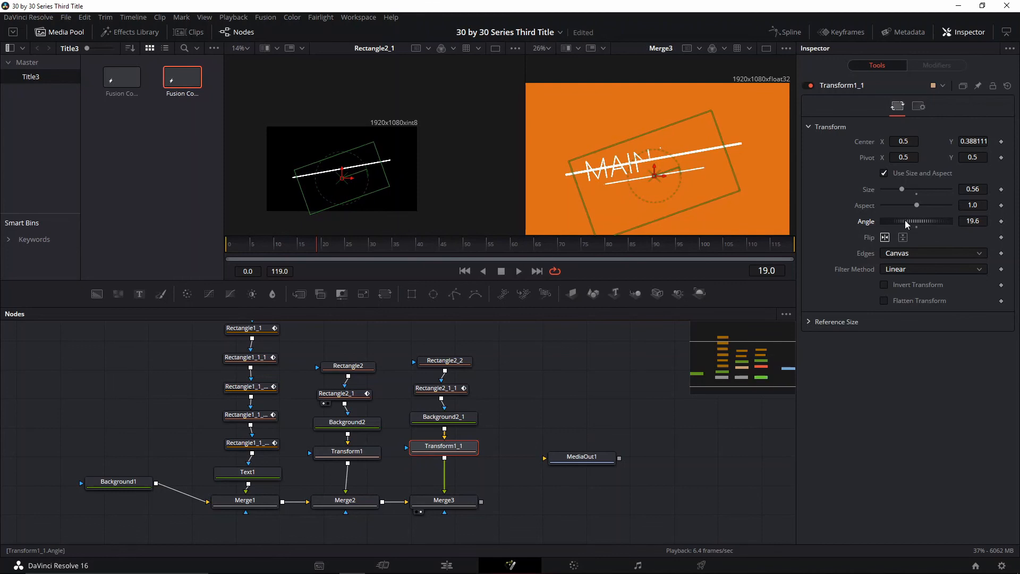
# Play back the composition from the start to review the two lines moving in opposite directions with the title.
pyautogui.click(270, 248)
pyautogui.press('space')
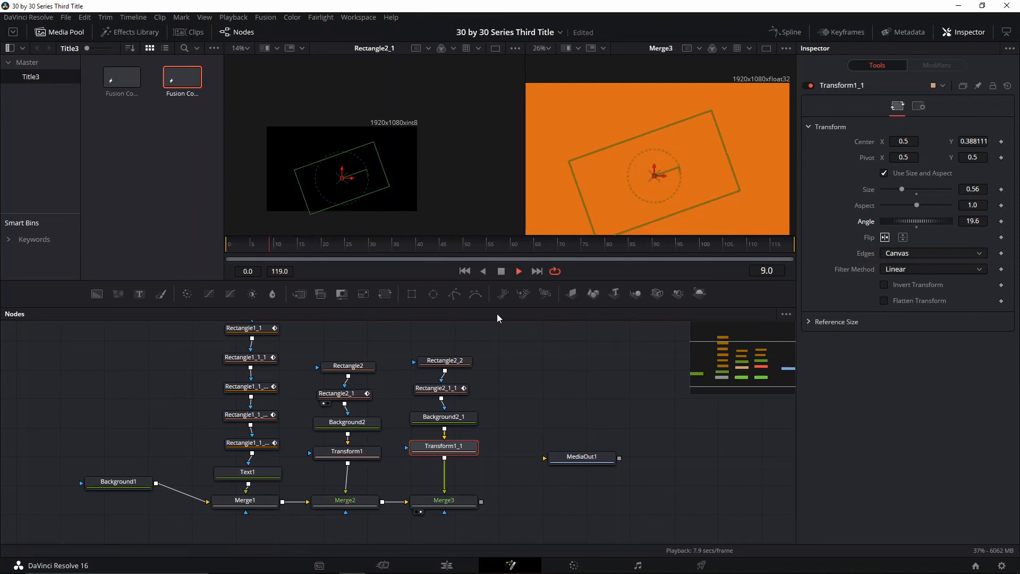
pyautogui.click(565, 359)
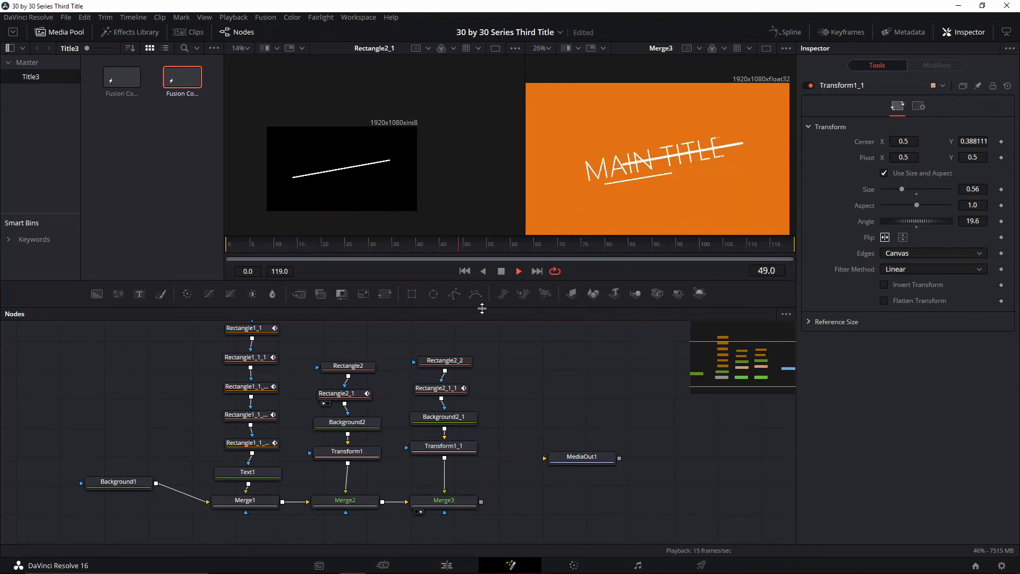
pyautogui.click(229, 245)
pyautogui.press('space')
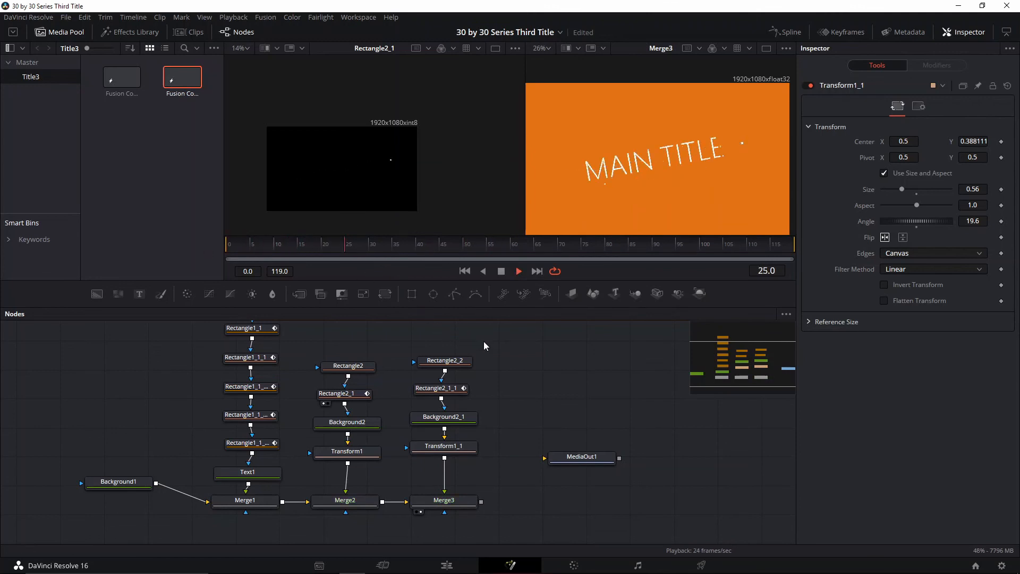
pyautogui.press('space')
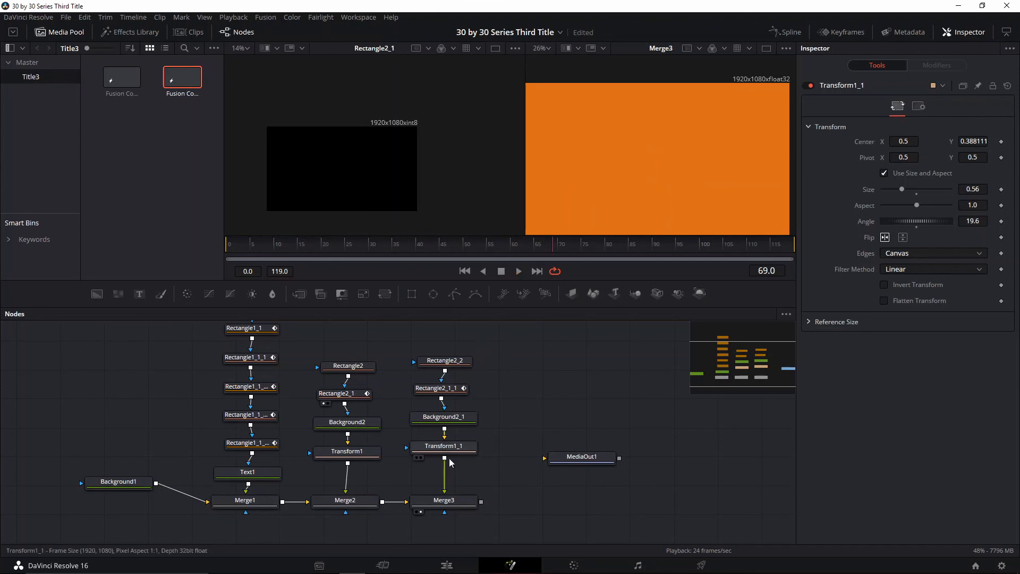
# Connect Merge3 to MediaOut1 and switch to the Edit page.
pyautogui.click(477, 504)
pyautogui.moveTo(480, 502); pyautogui.dragTo(563, 456)
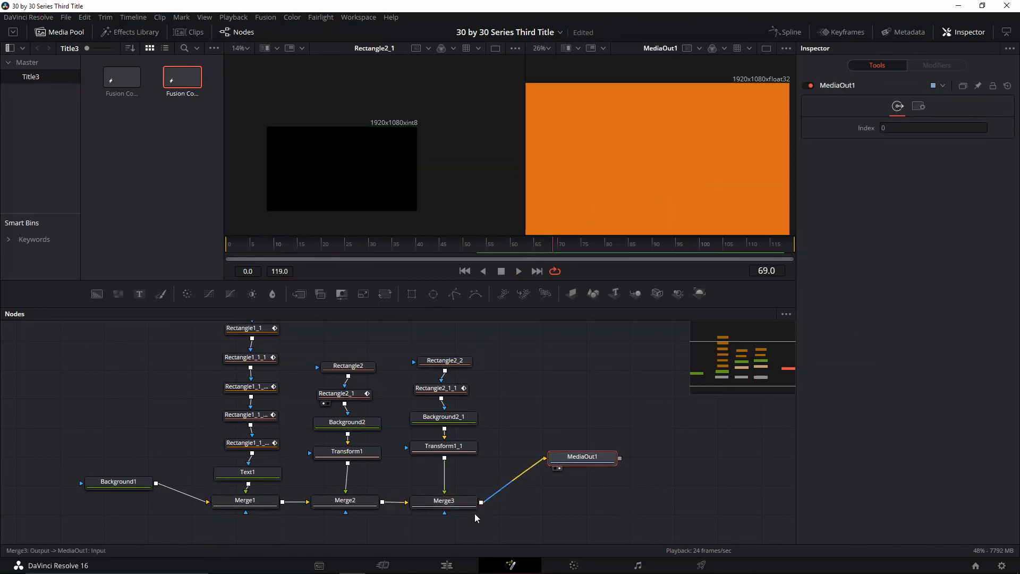
pyautogui.click(447, 564)
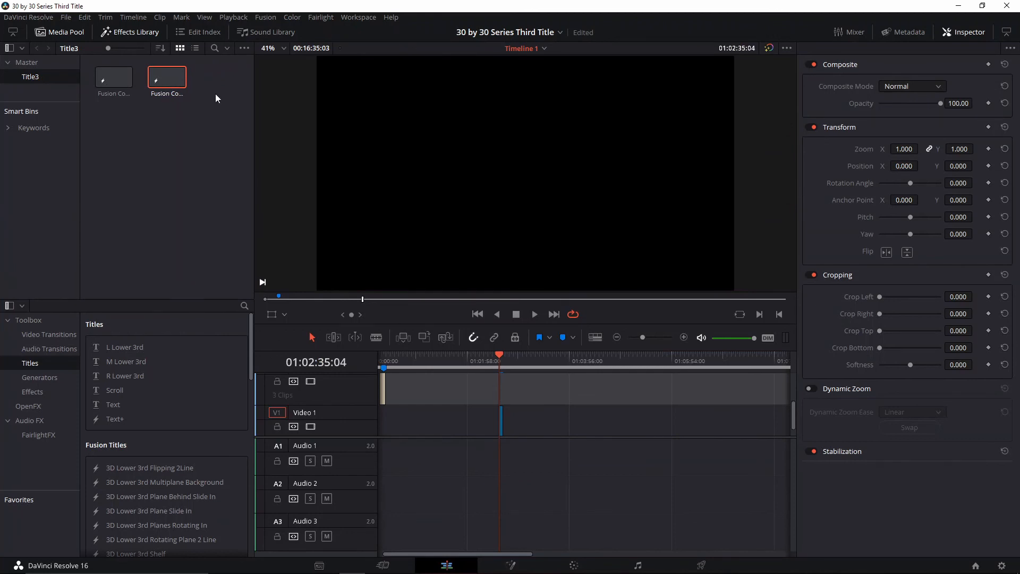
# Place the selected Fusion composition on Video 1 directly after the existing clip, and play it back.
pyautogui.moveTo(166, 84); pyautogui.dragTo(503, 370)
pyautogui.moveTo(511, 423); pyautogui.dragTo(509, 425)
pyautogui.scroll(3, 513, 432)
pyautogui.press('space')
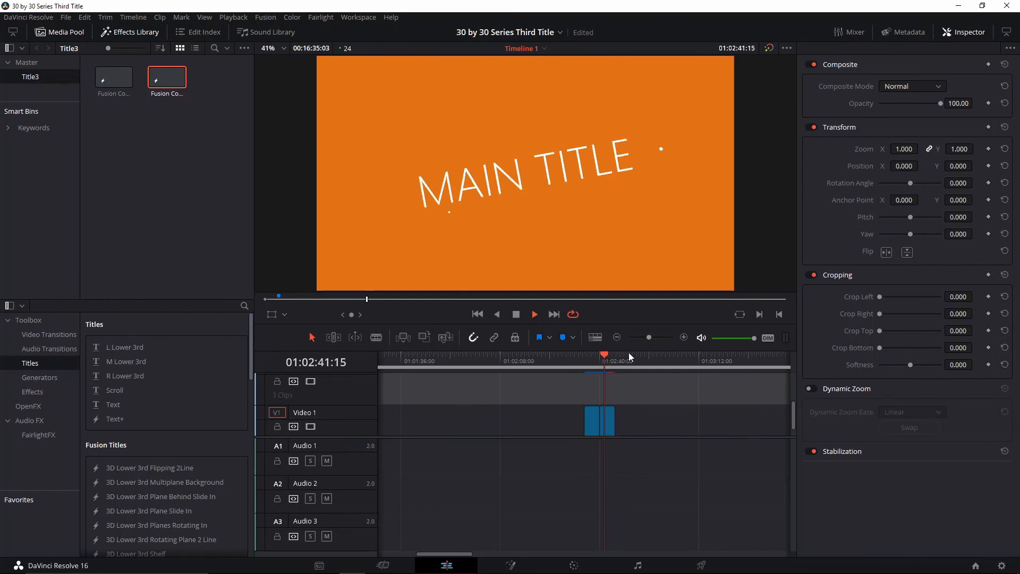
pyautogui.click(582, 362)
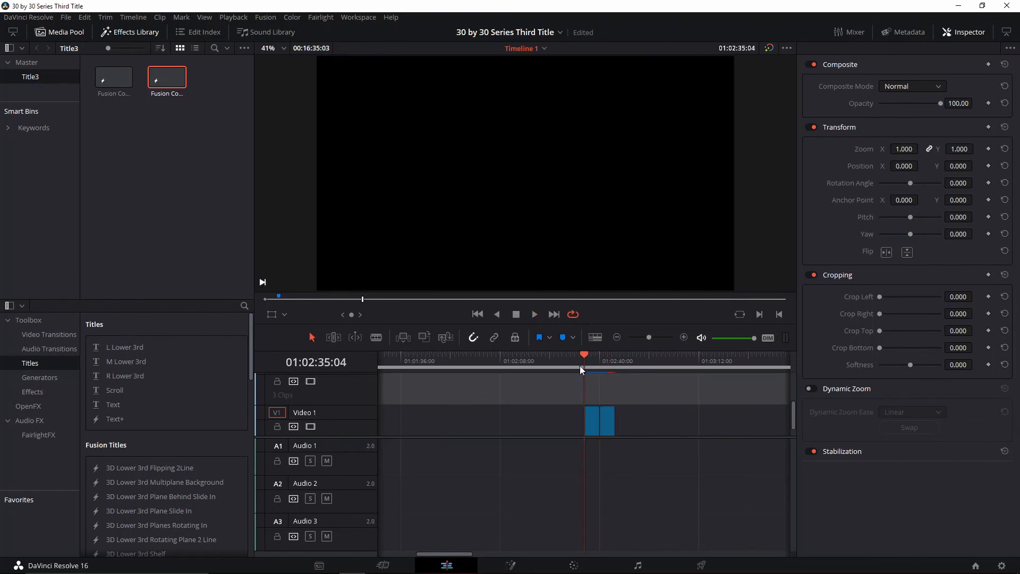